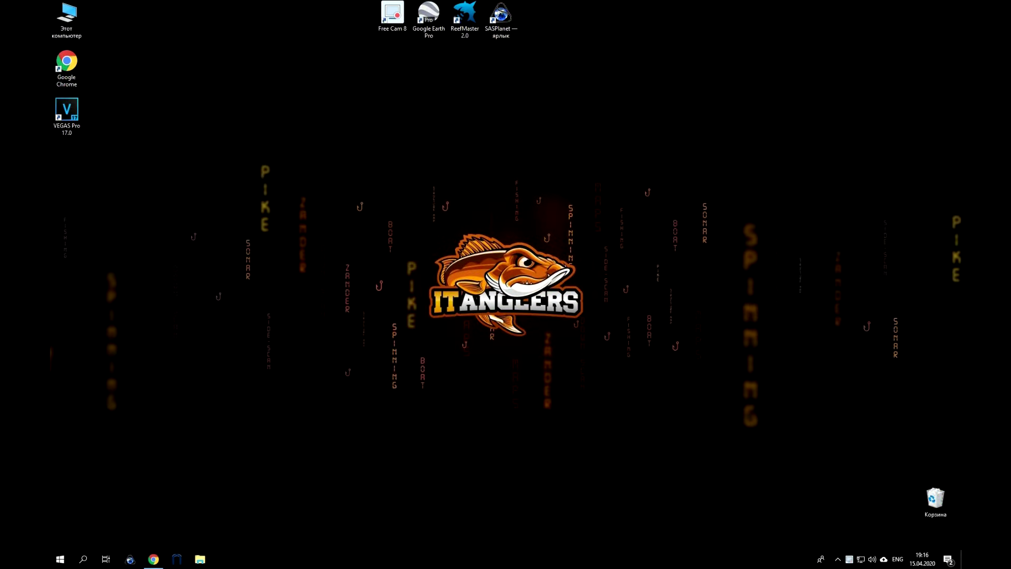
Open the free Sign Up form and enter the first and last name, e-mail address and password.
left_click(153, 560)
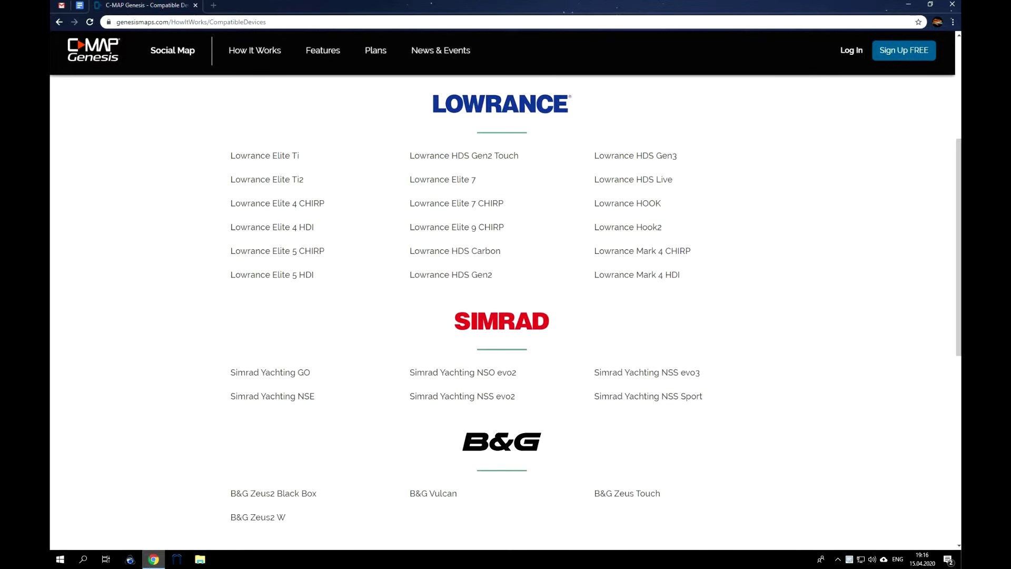
left_click(888, 55)
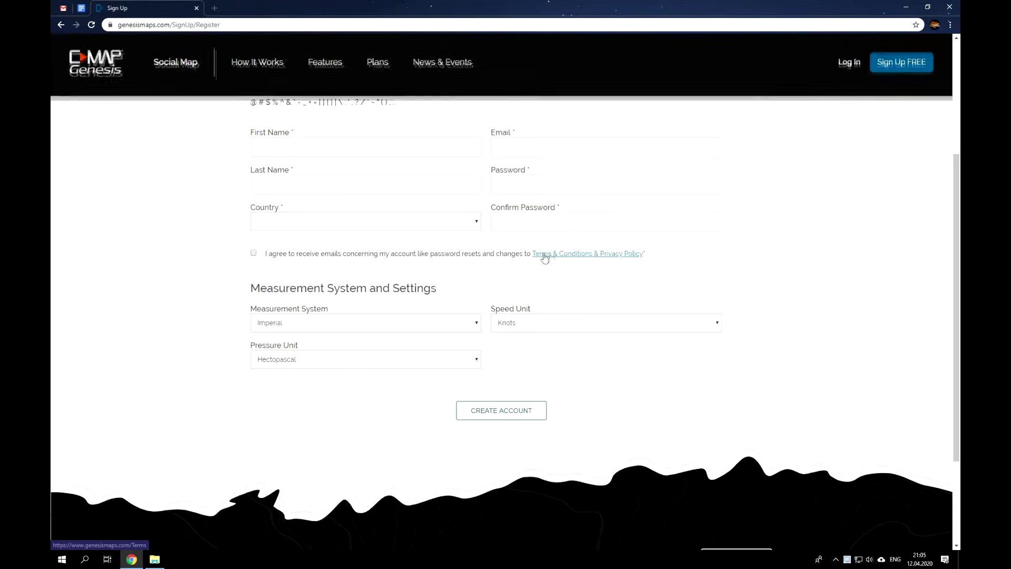
scroll(545, 258, "up", 2)
left_click(328, 241)
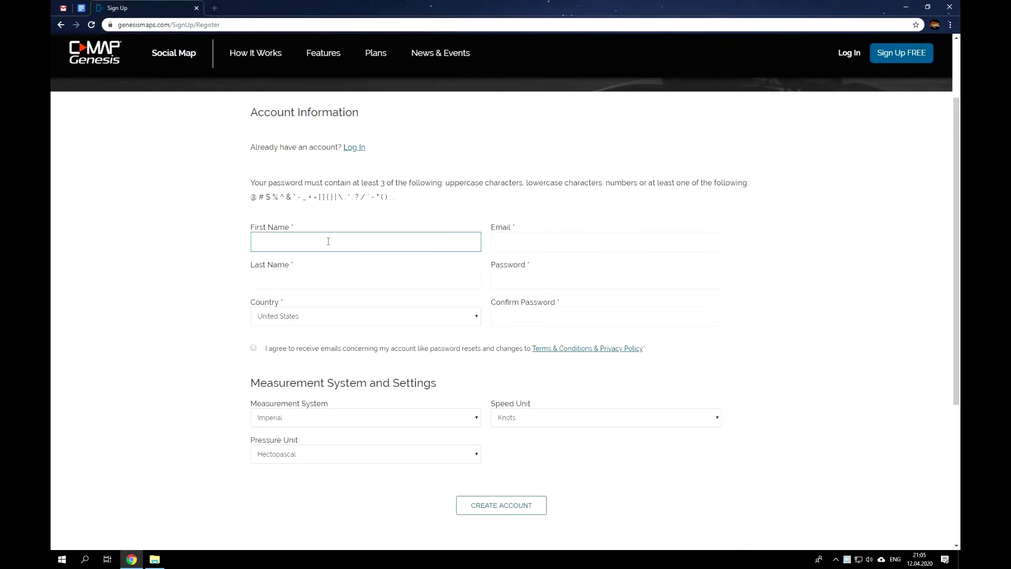
left_click(333, 277)
left_click(512, 232)
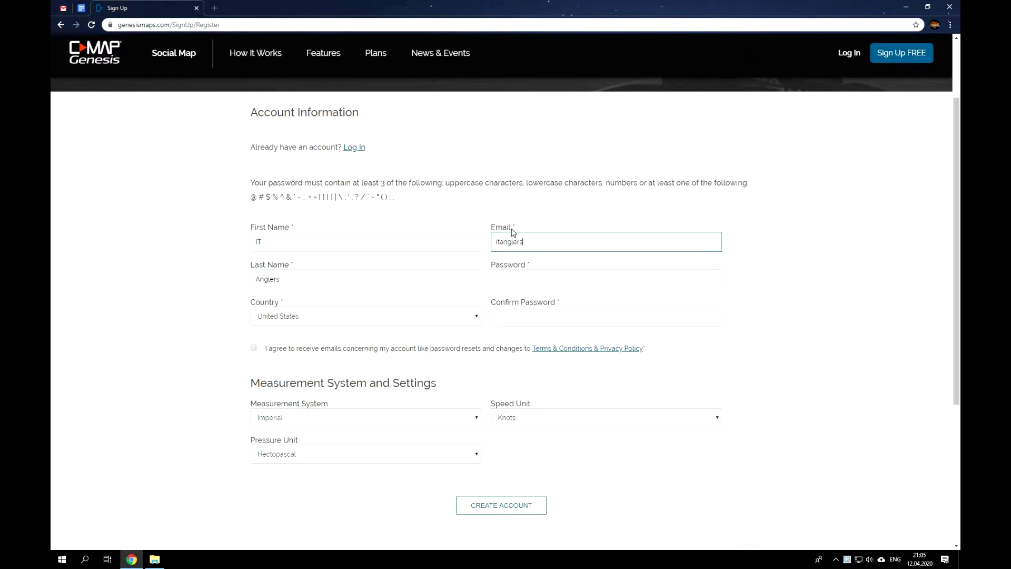
left_click(540, 270)
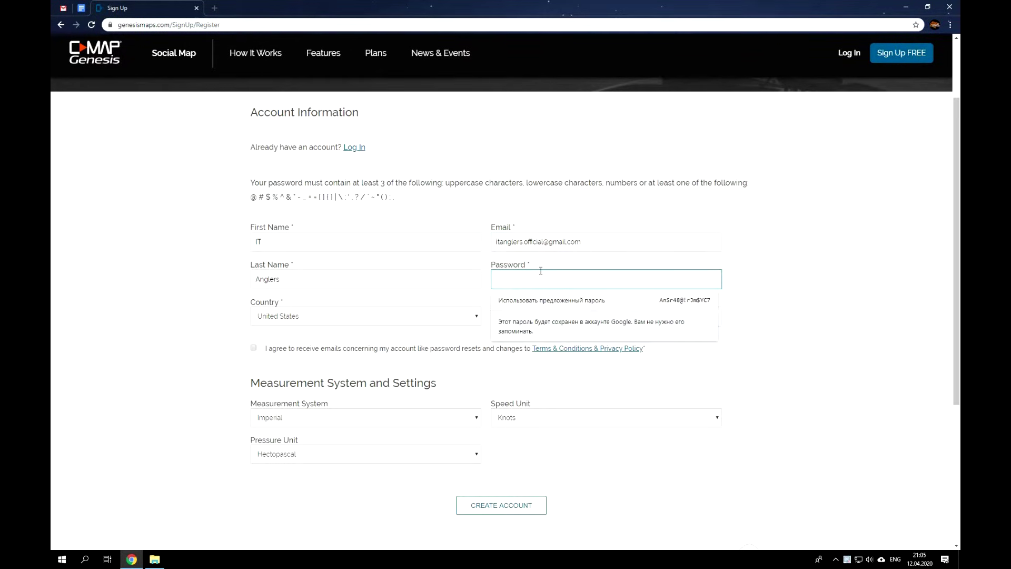
type("•••••••")
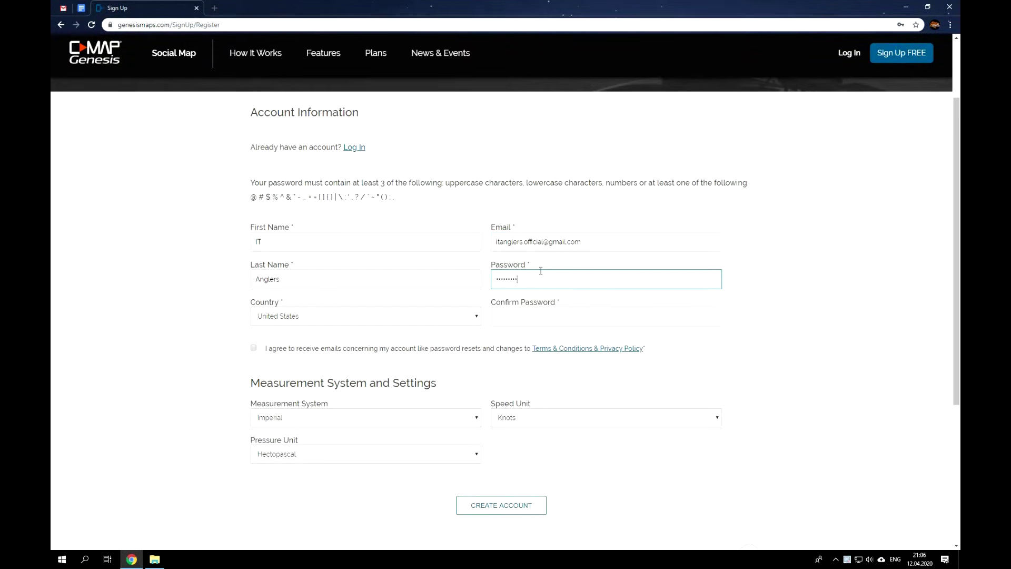
left_click(521, 308)
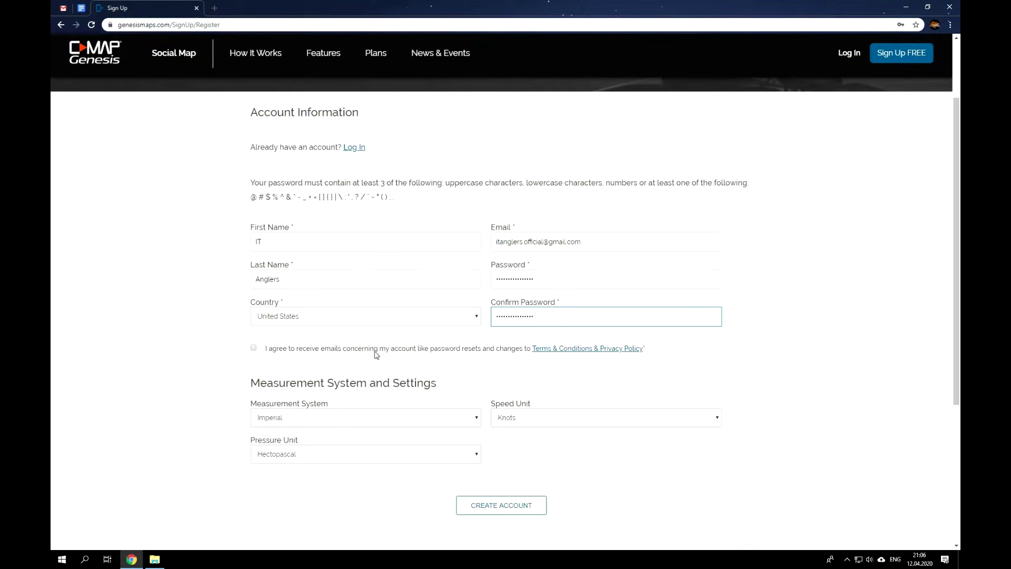
Accept the terms, choose Metric, Kilometers per Hour and Millimeter of Mercury, and create the account.
left_click(254, 348)
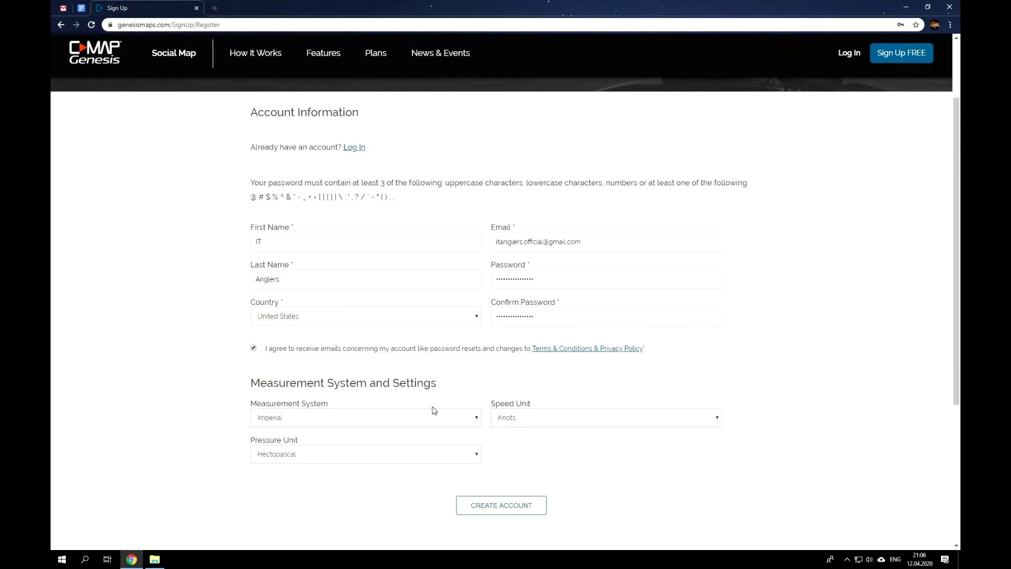
left_click(398, 420)
left_click(412, 440)
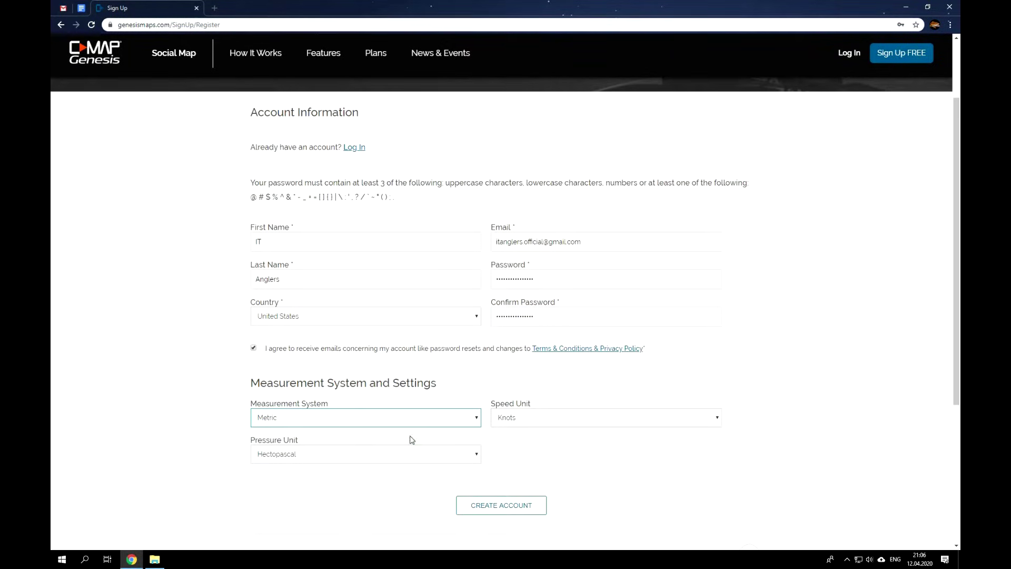
left_click(564, 421)
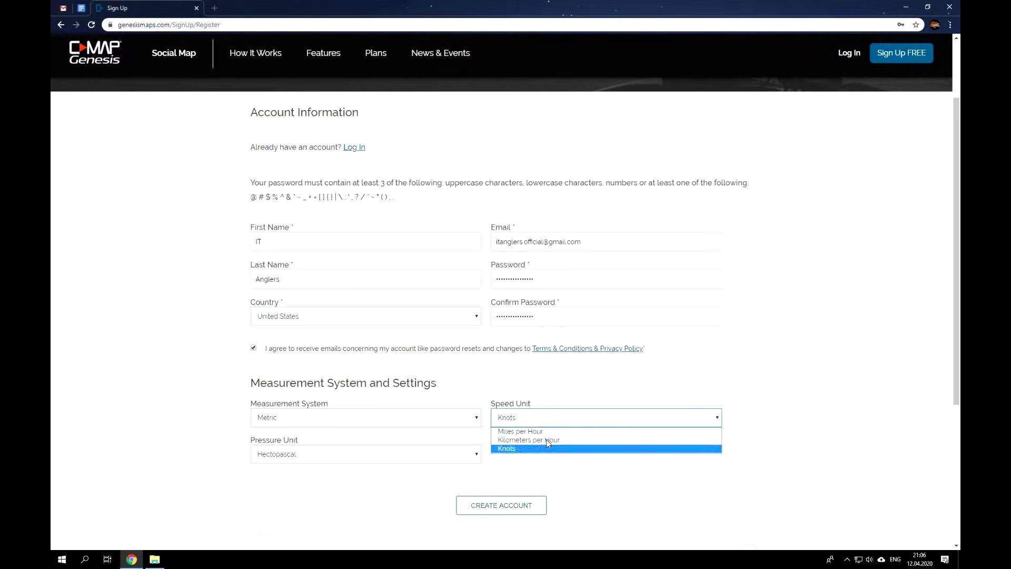
left_click(546, 440)
left_click(377, 459)
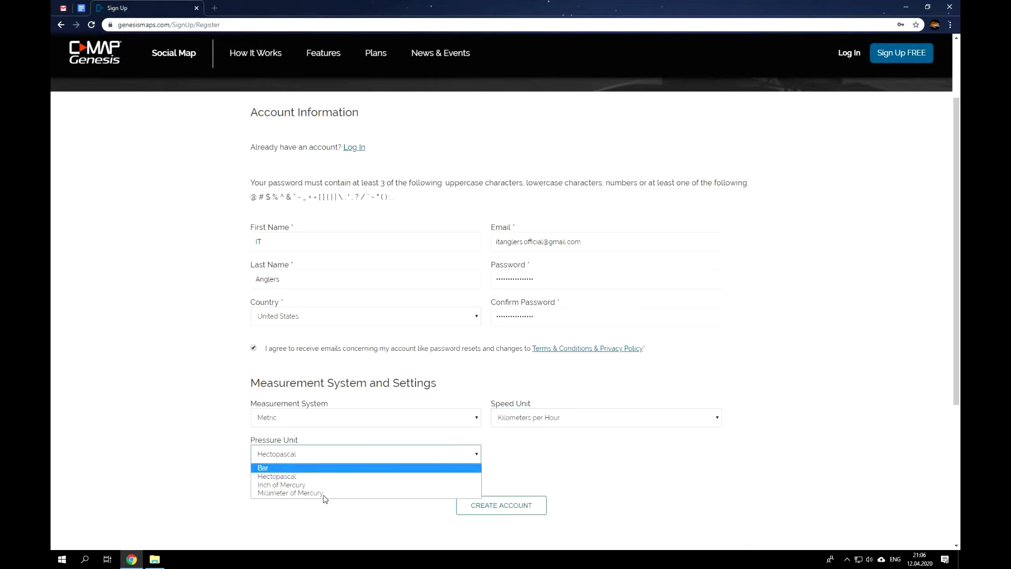
left_click(318, 493)
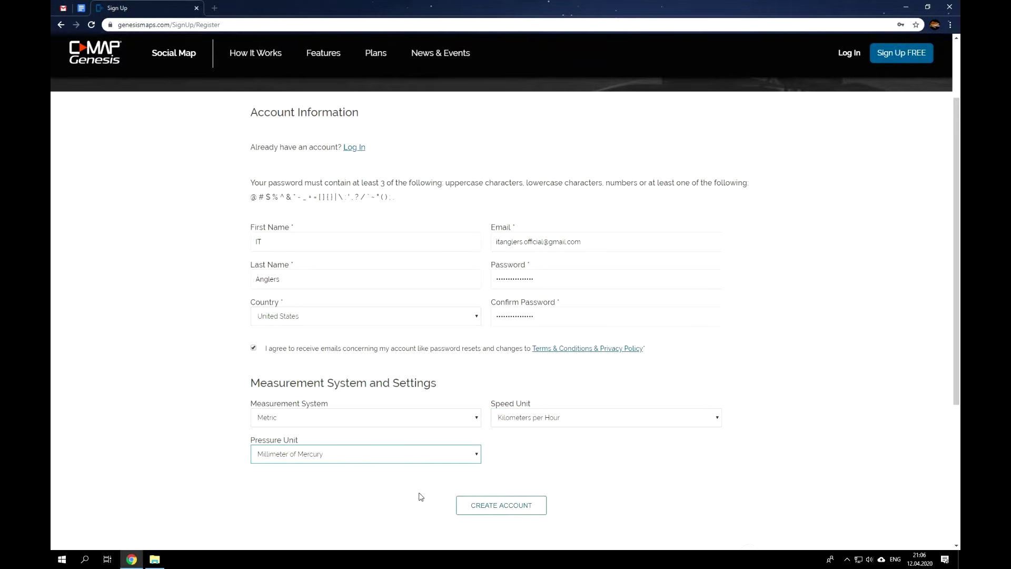
left_click(505, 508)
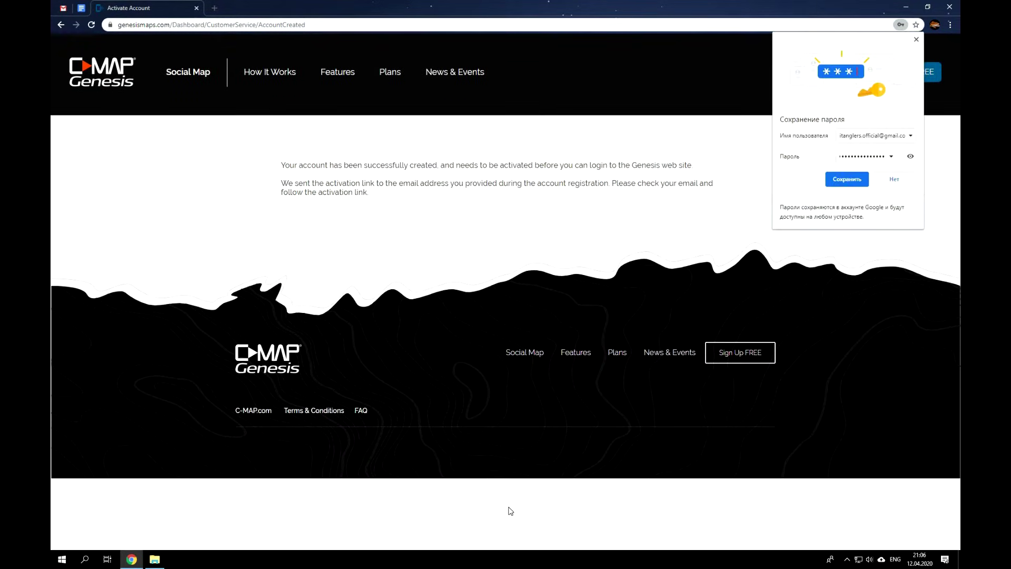
Decline saving the password, then follow the link in Gmail's Activate Your Account email.
left_click(895, 179)
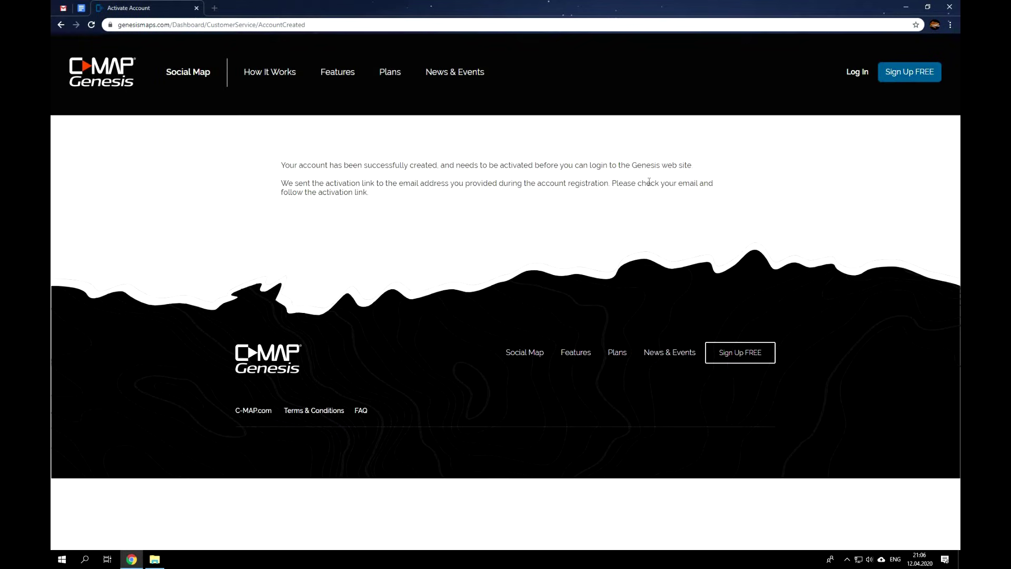
left_click(61, 9)
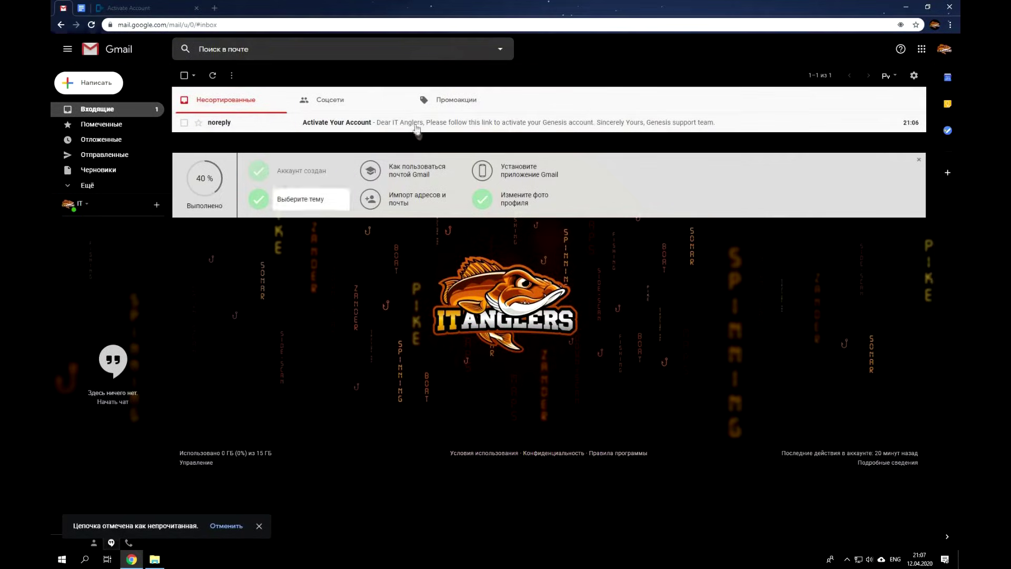
left_click(367, 123)
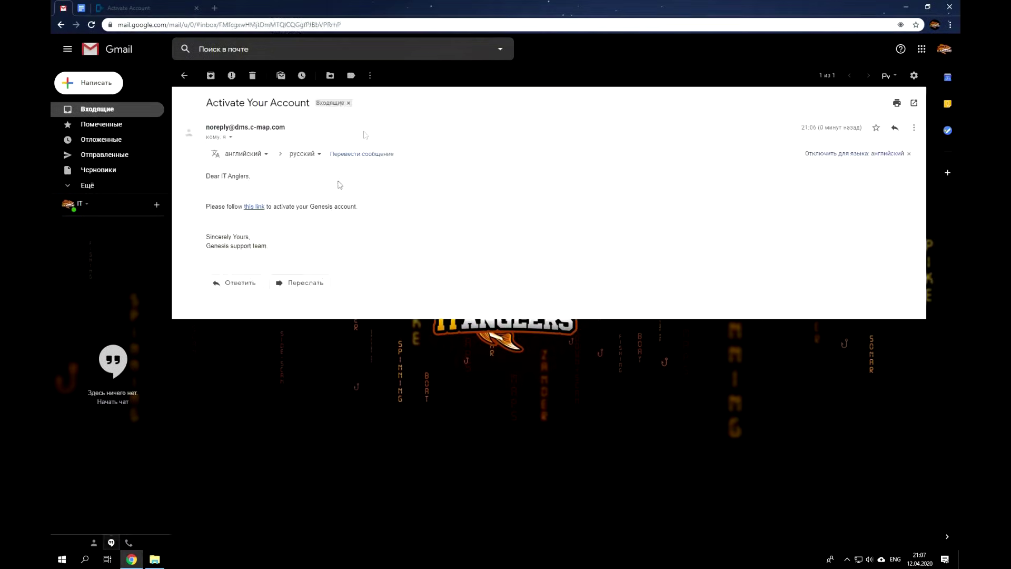
left_click(254, 208)
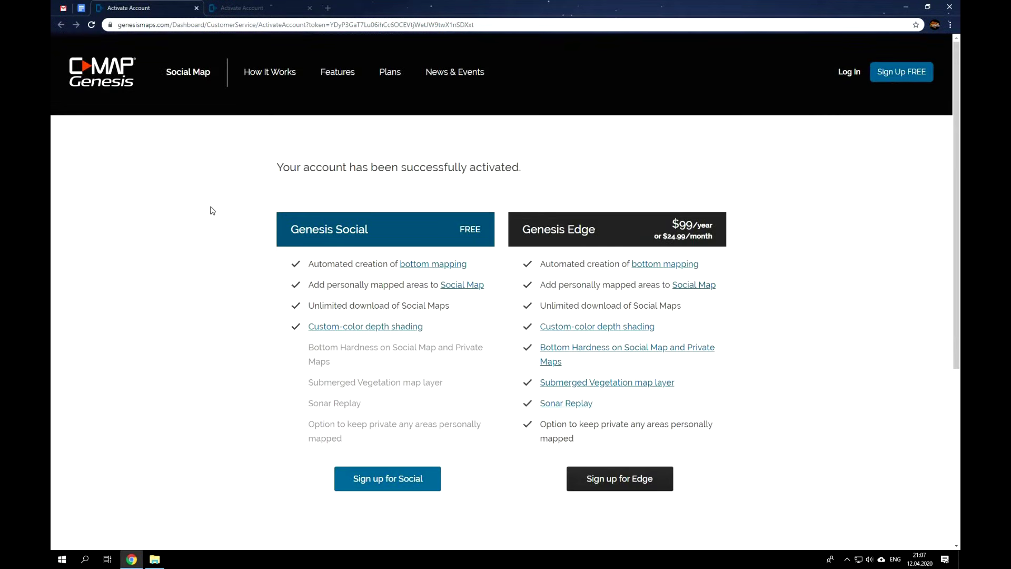
Sign in to Genesis with the new account's e-mail and password, saving the password in Chrome.
left_click(849, 72)
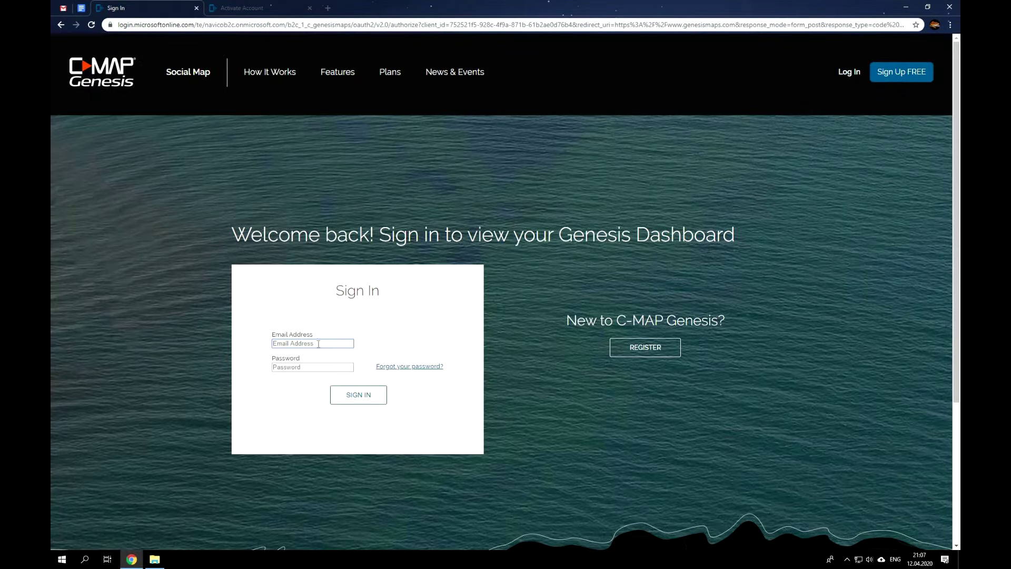
left_click(317, 367)
type("•")
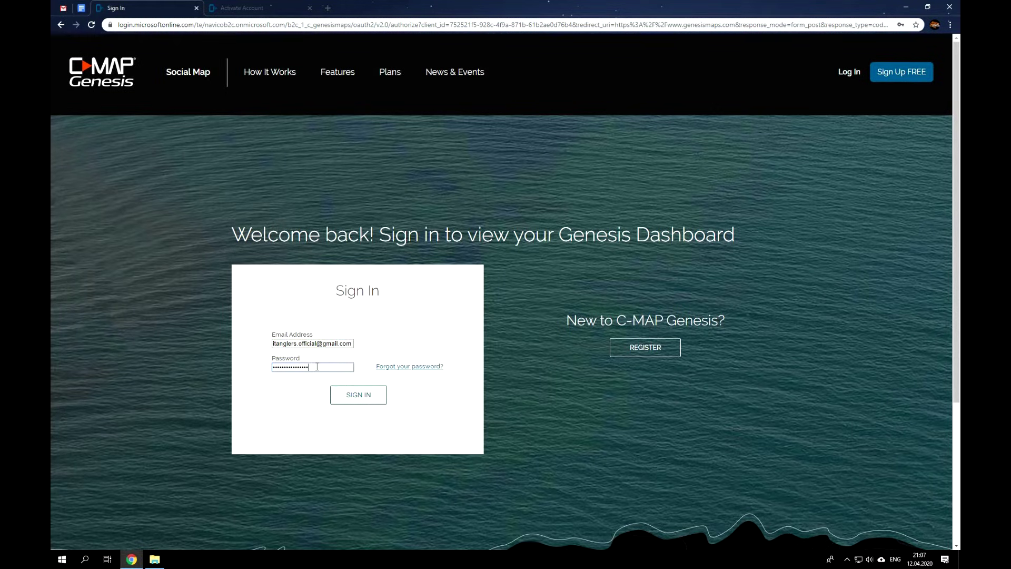
left_click(363, 400)
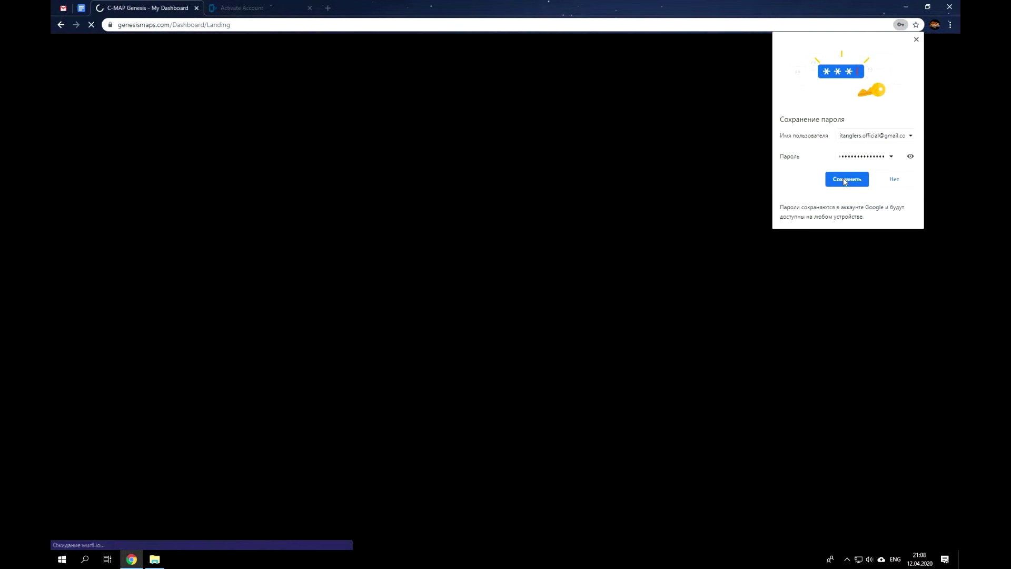
left_click(844, 180)
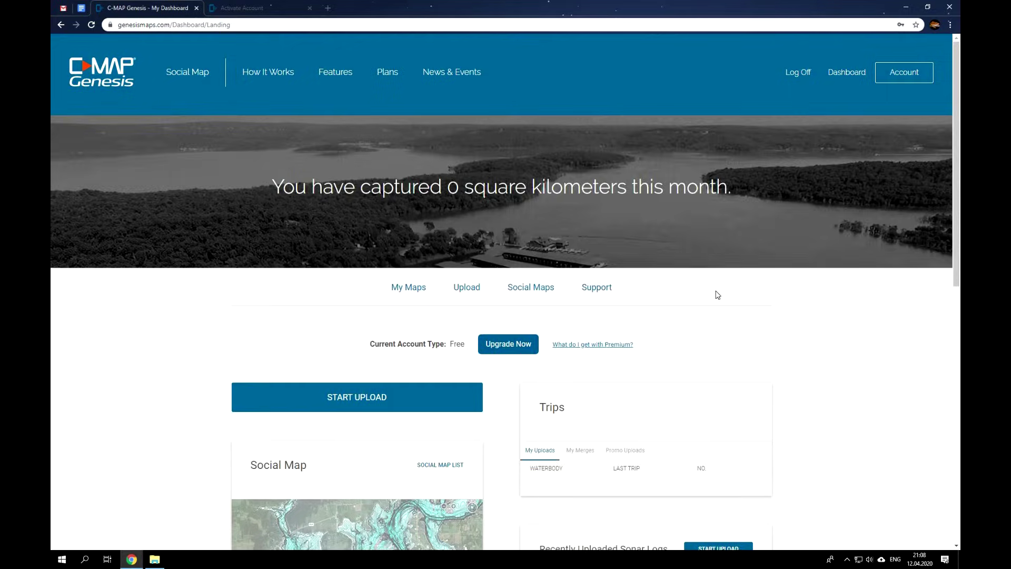
Start adding a plotter named 'HDS' with model Lowrance HDS Live.
scroll(718, 293, "down", 6)
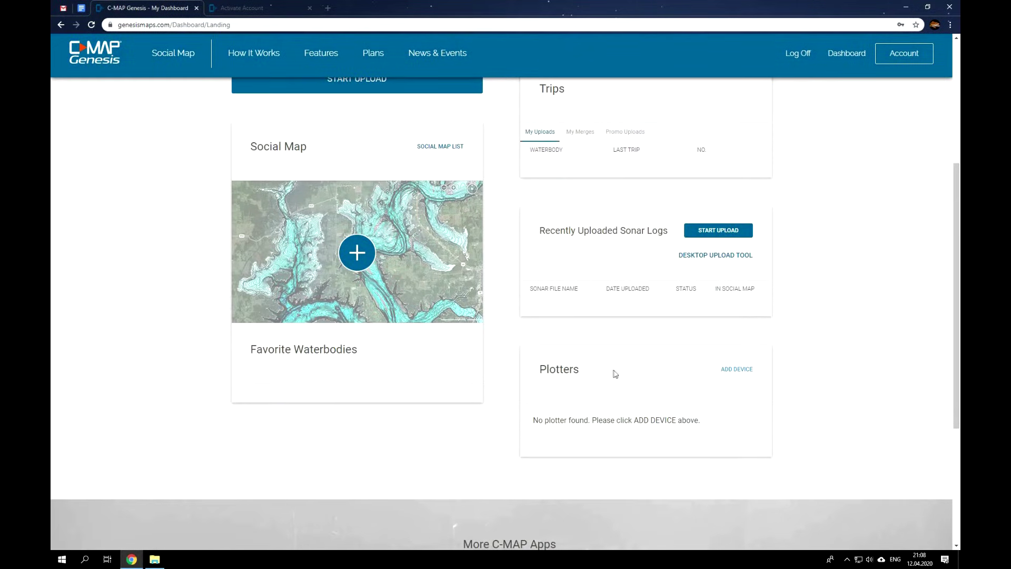
left_click(741, 371)
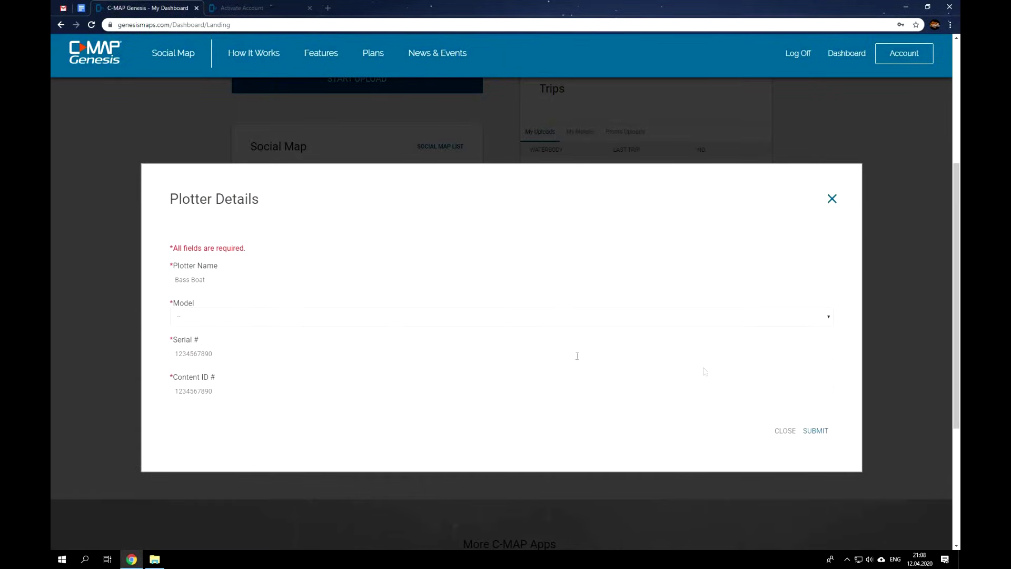
left_click(208, 281)
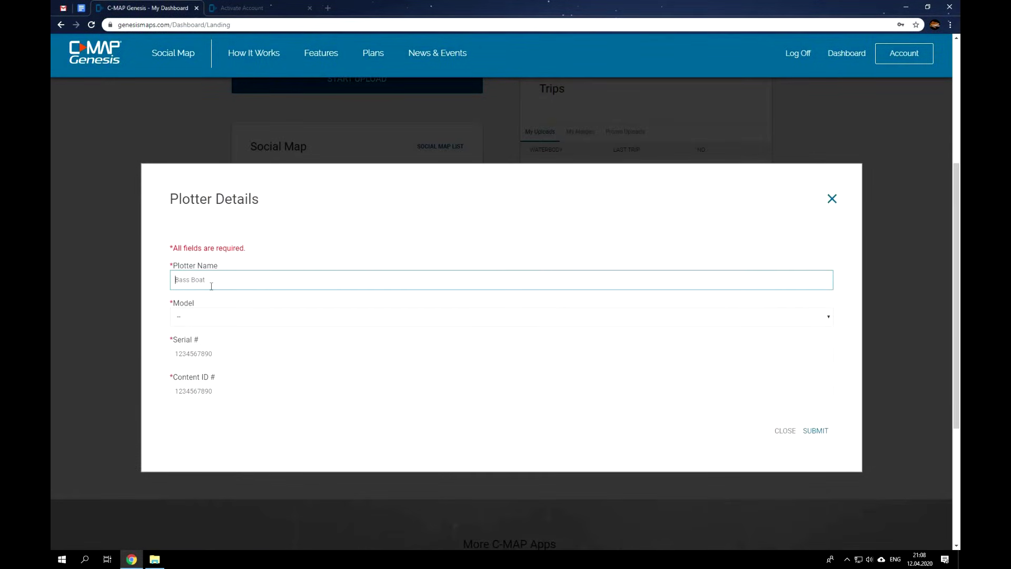
type("HDS Live")
left_click(219, 315)
scroll(266, 409, "down", 6)
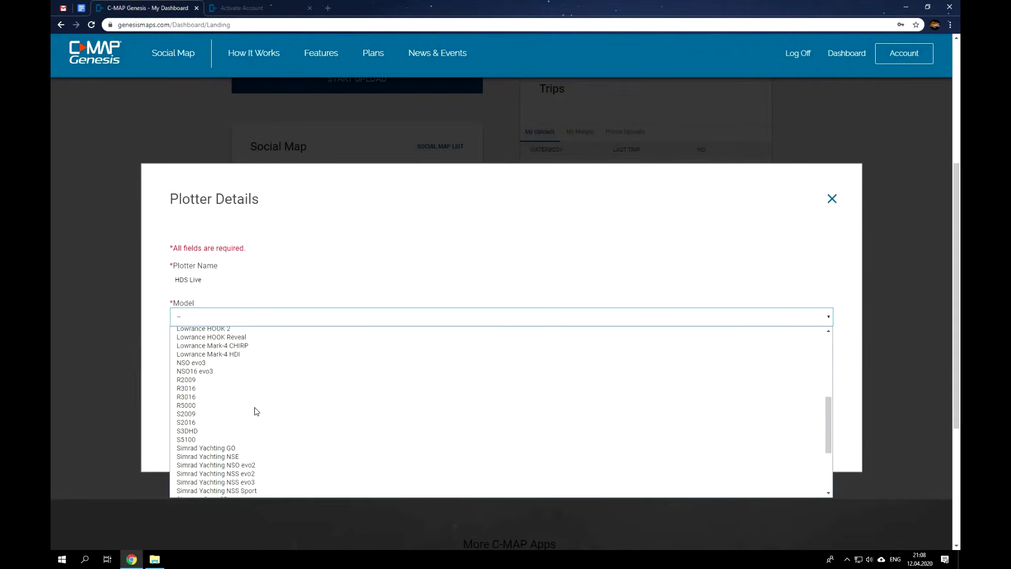
scroll(257, 411, "up", 3)
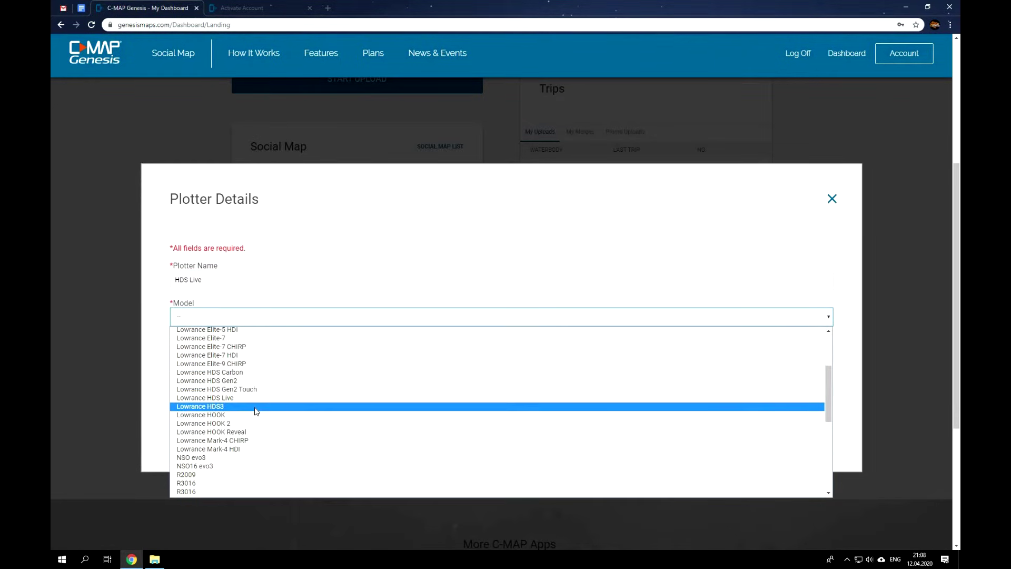
left_click(245, 397)
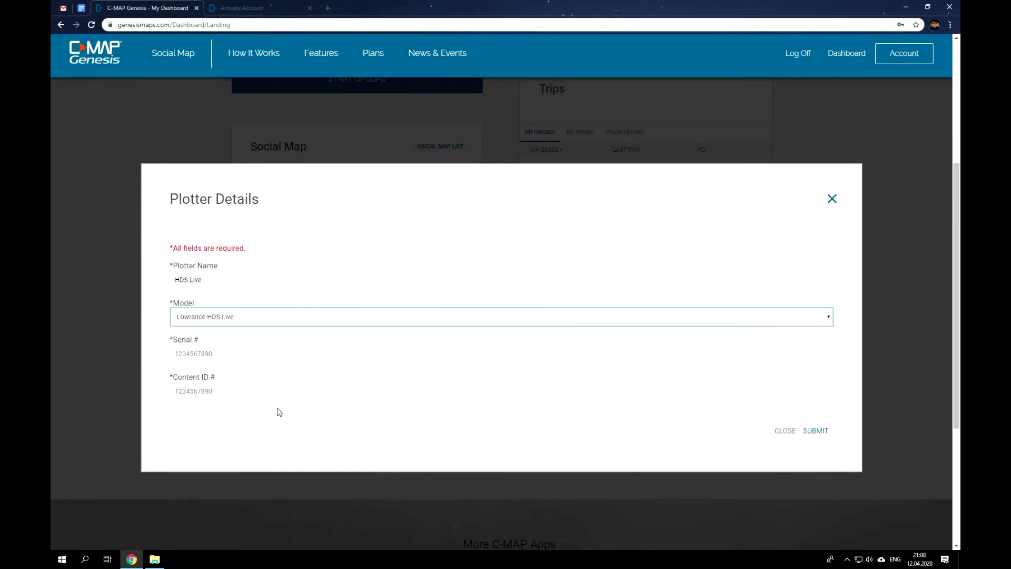
Enter serial number 806014601 and Content ID 'EF', and submit the plotter details.
left_click(257, 355)
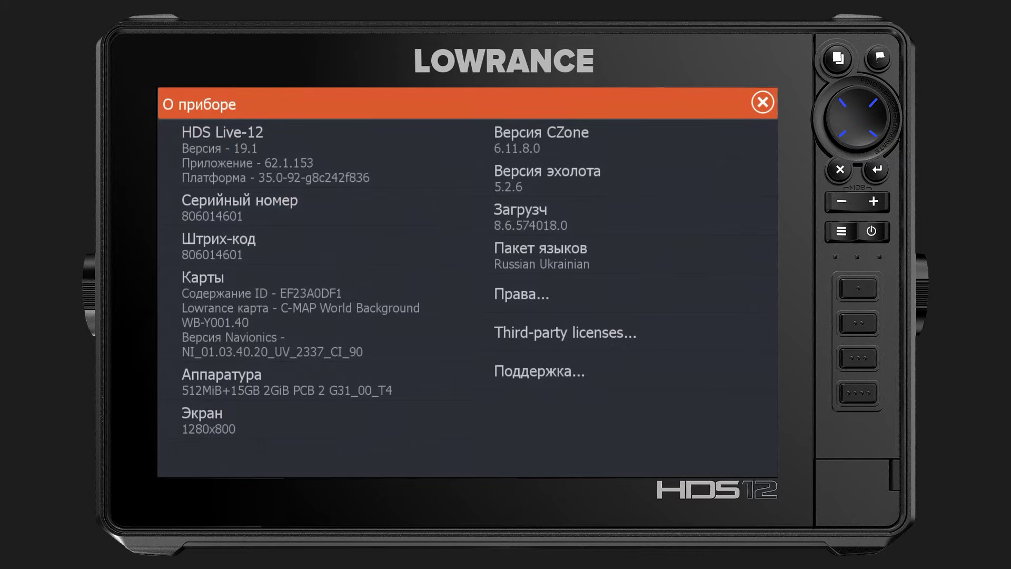
left_click(314, 206)
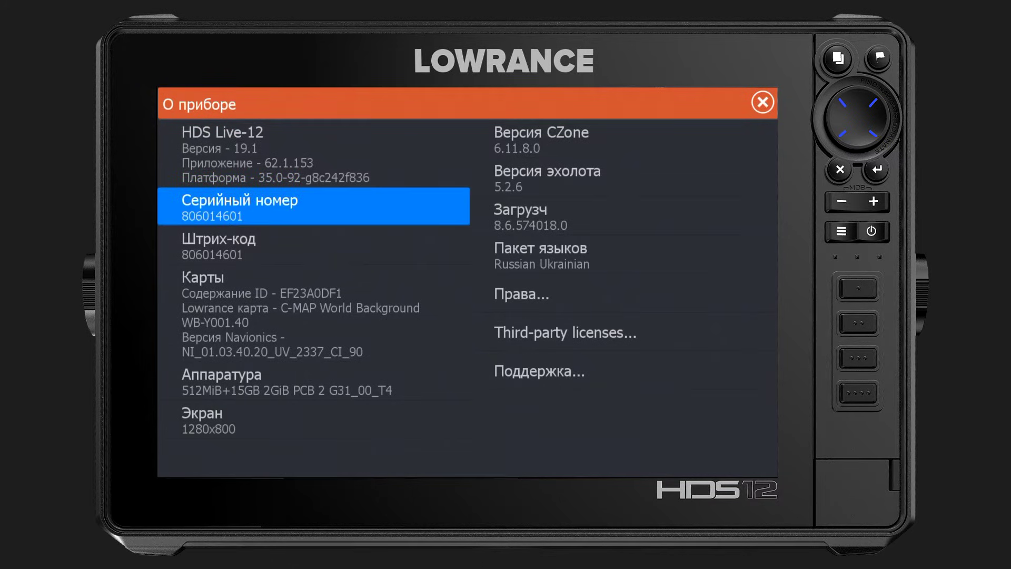
left_click(313, 312)
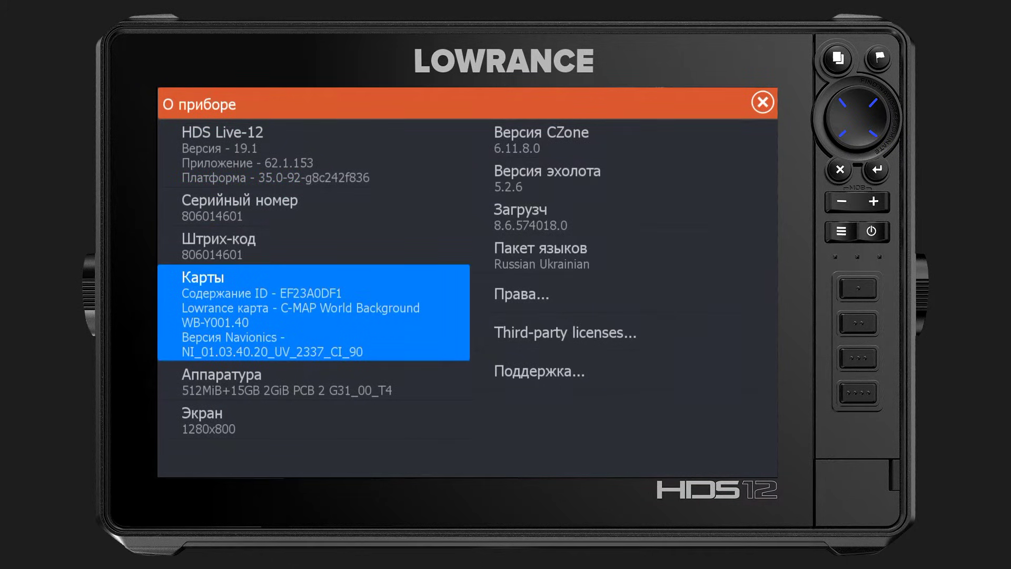
type("8")
type("06014601")
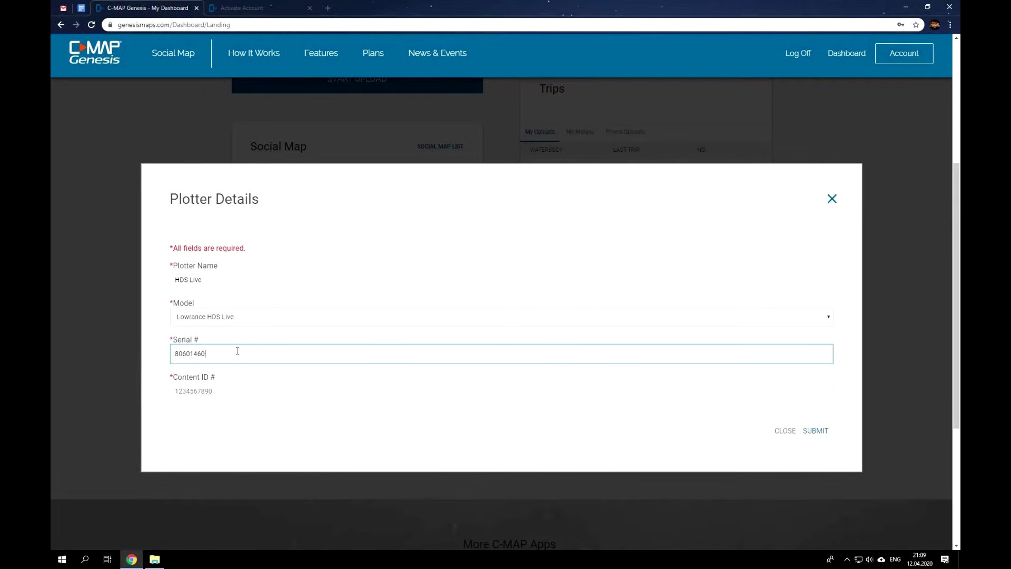
left_click(229, 389)
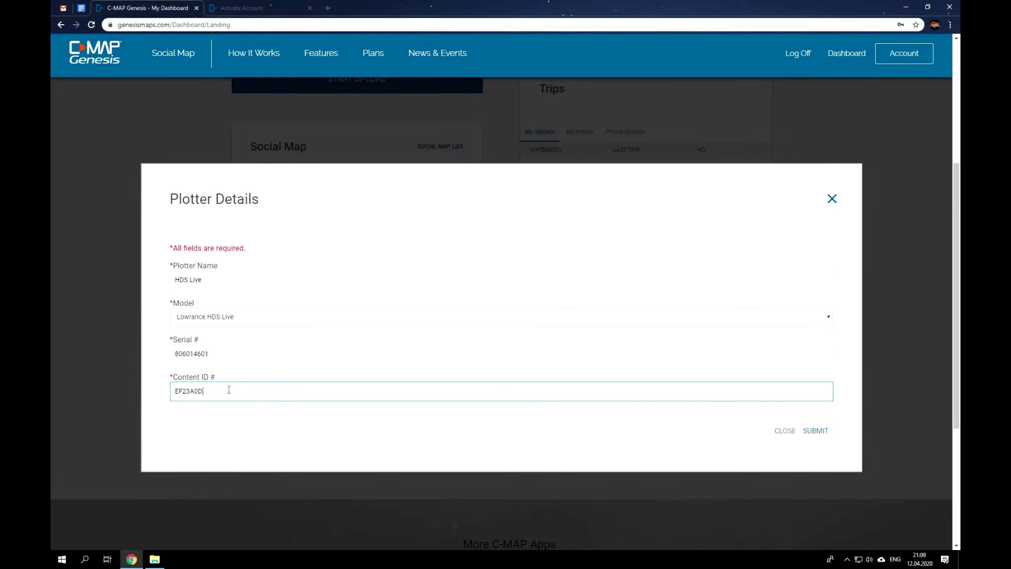
left_click(817, 431)
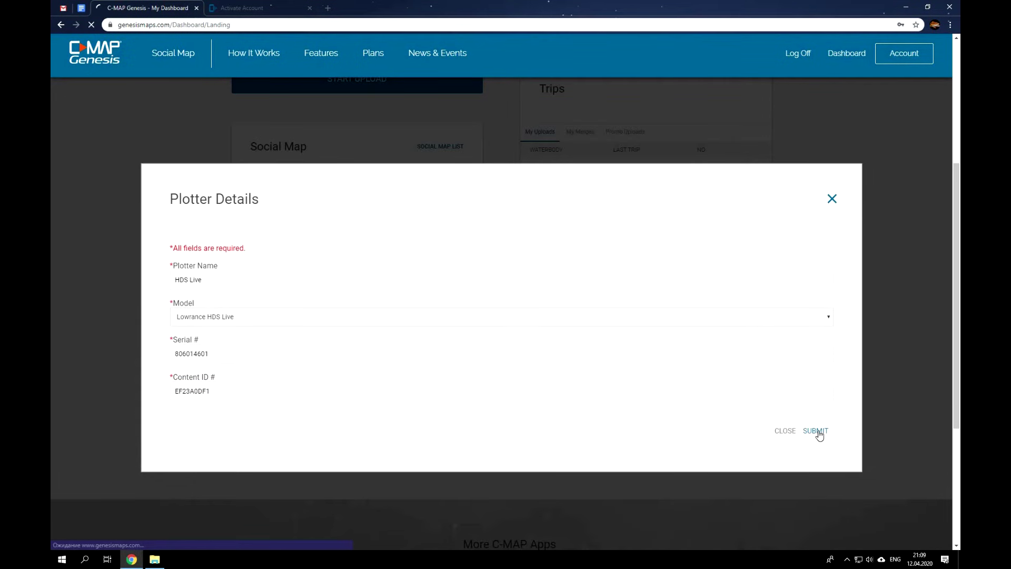
Check the Plotters card for the new HDS Live entry and open the Social Map.
scroll(864, 397, "down", 7)
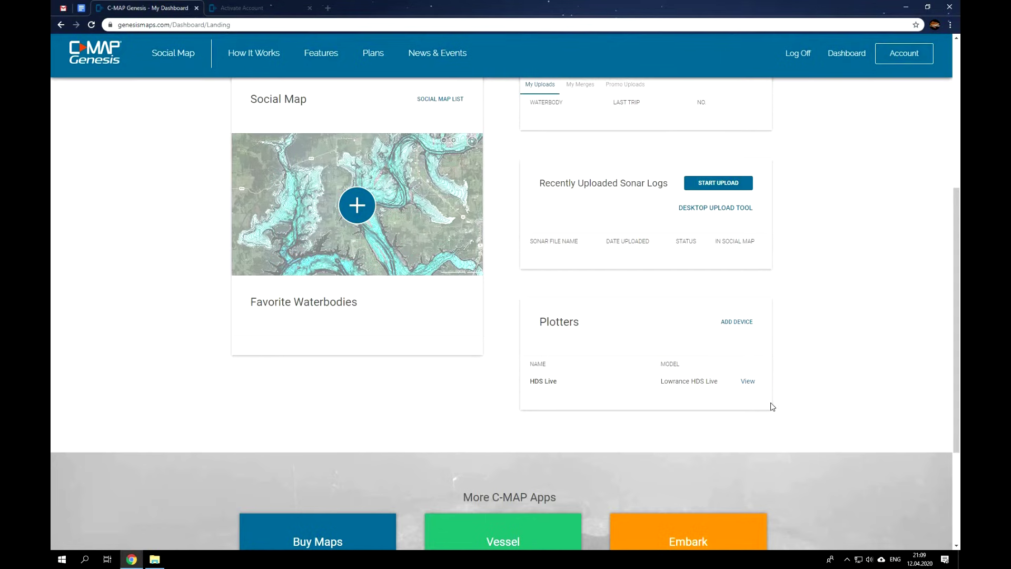
scroll(841, 336, "up", 1)
scroll(840, 336, "up", 2)
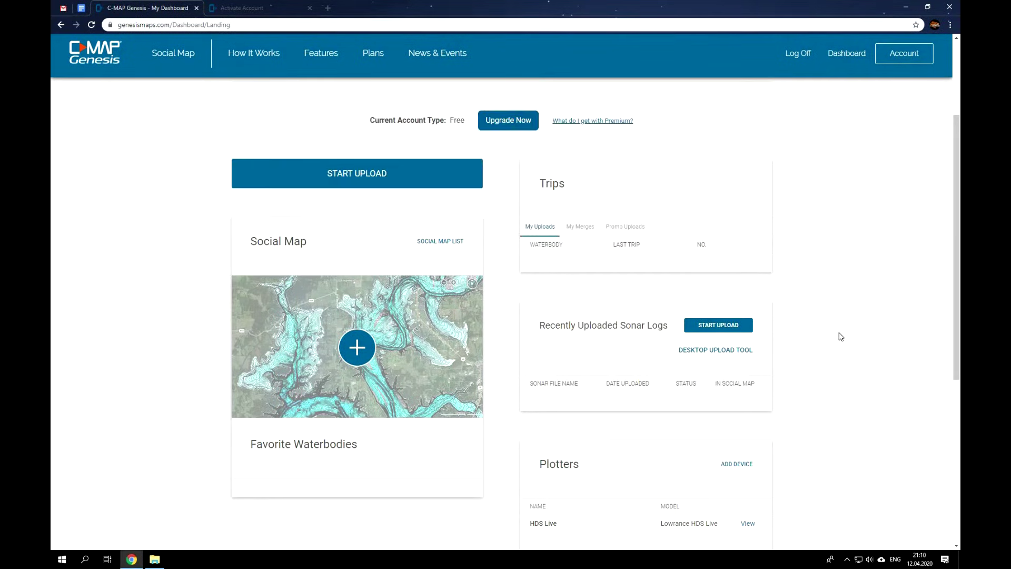
scroll(841, 336, "down", 2)
scroll(800, 345, "up", 2)
left_click(361, 351)
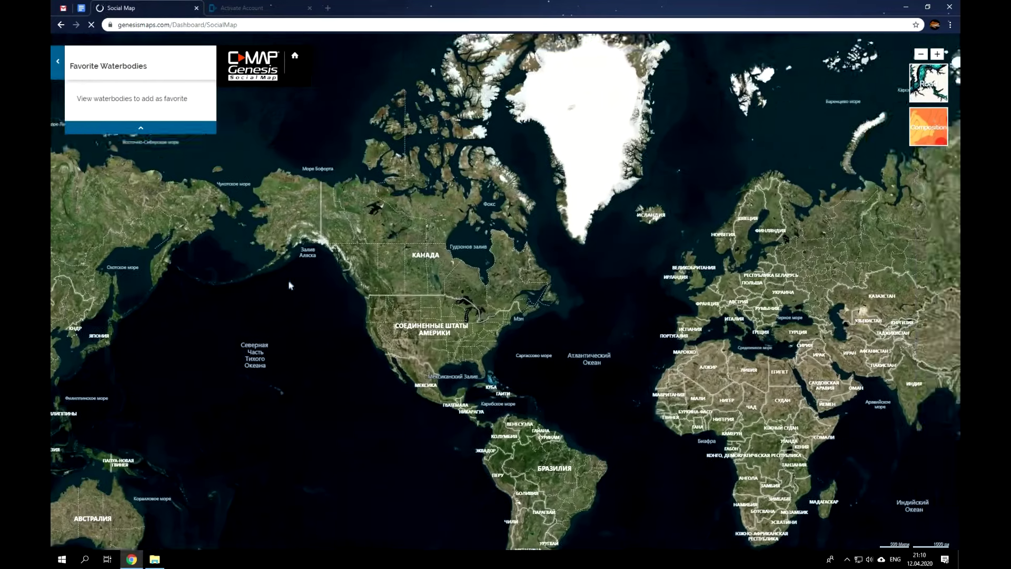
Zoom to the Danube delta, generate the Dunav map for HDS Live, and save and open the zip.
scroll(436, 327, "up", 3)
scroll(430, 330, "up", 3)
scroll(482, 358, "up", 2)
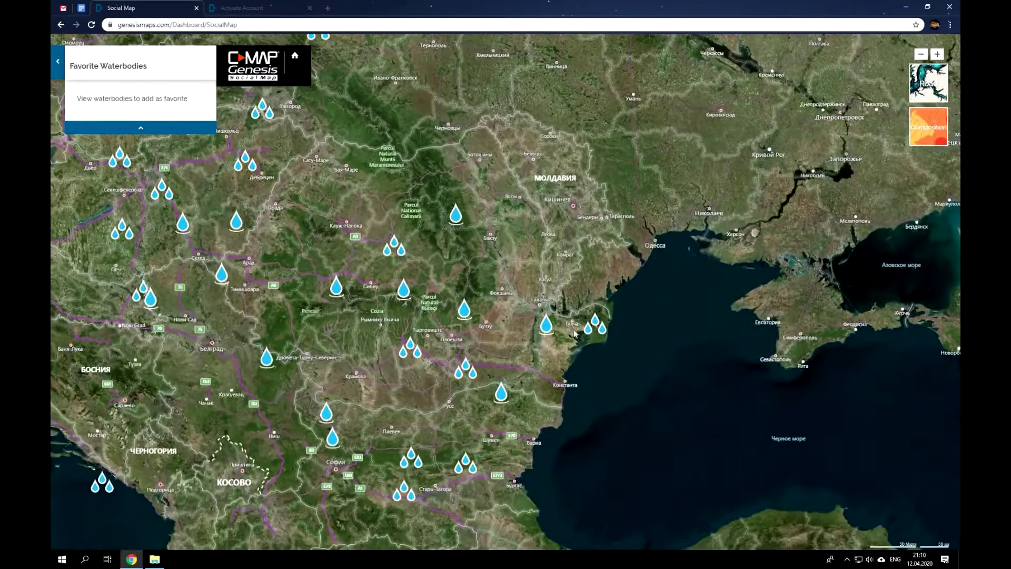
scroll(574, 352, "up", 3)
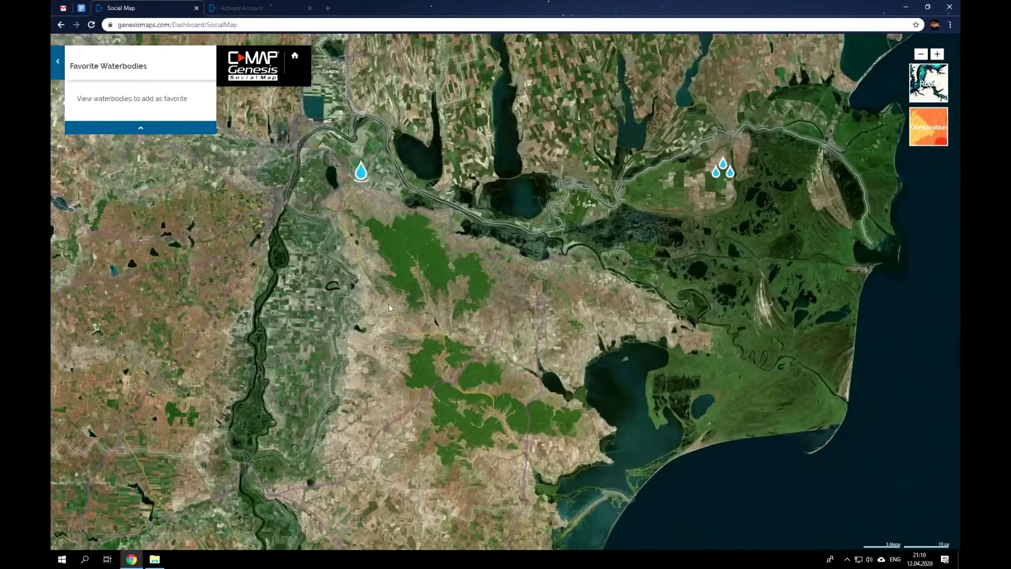
left_click(643, 180)
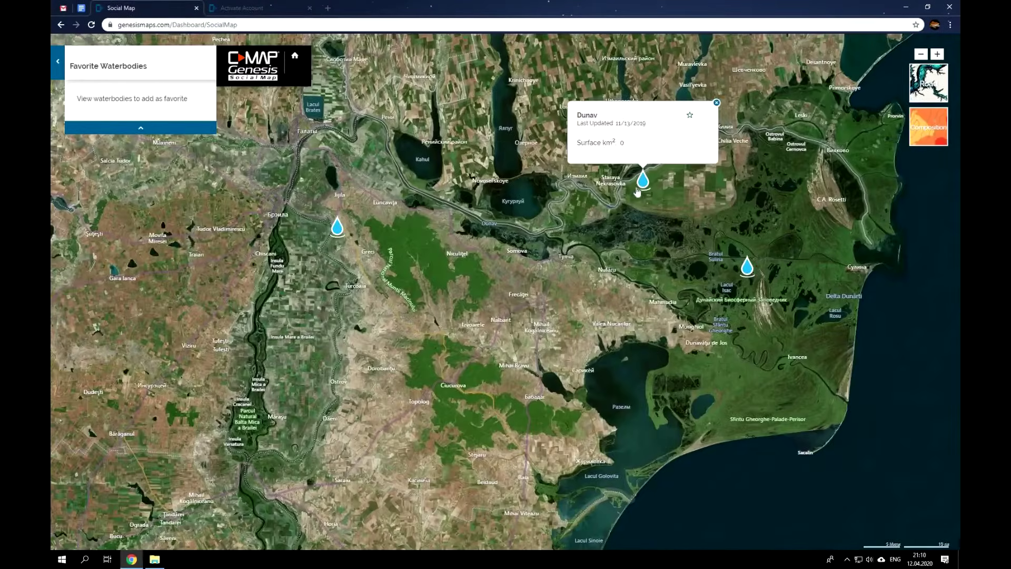
left_click(680, 164)
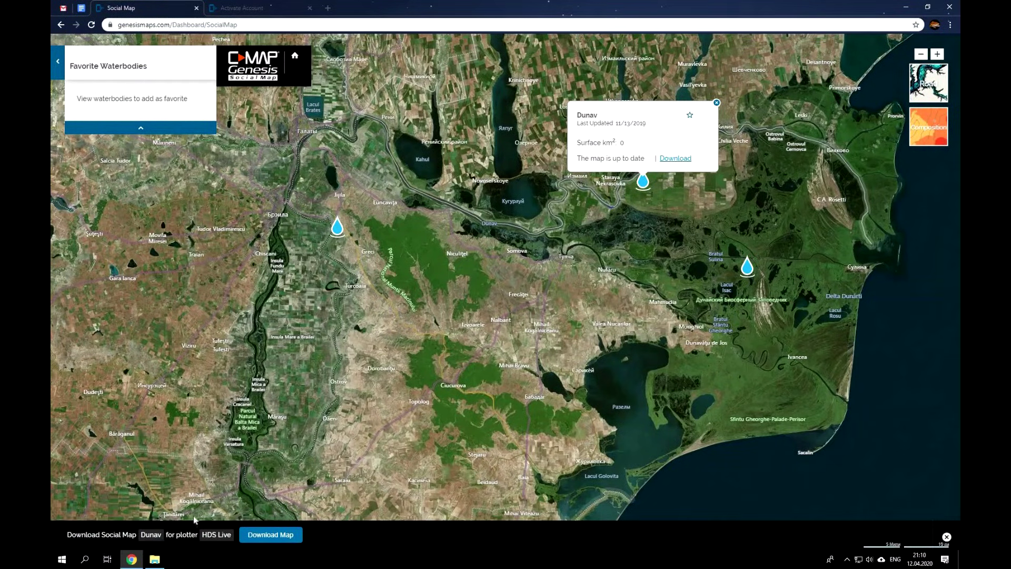
left_click(284, 539)
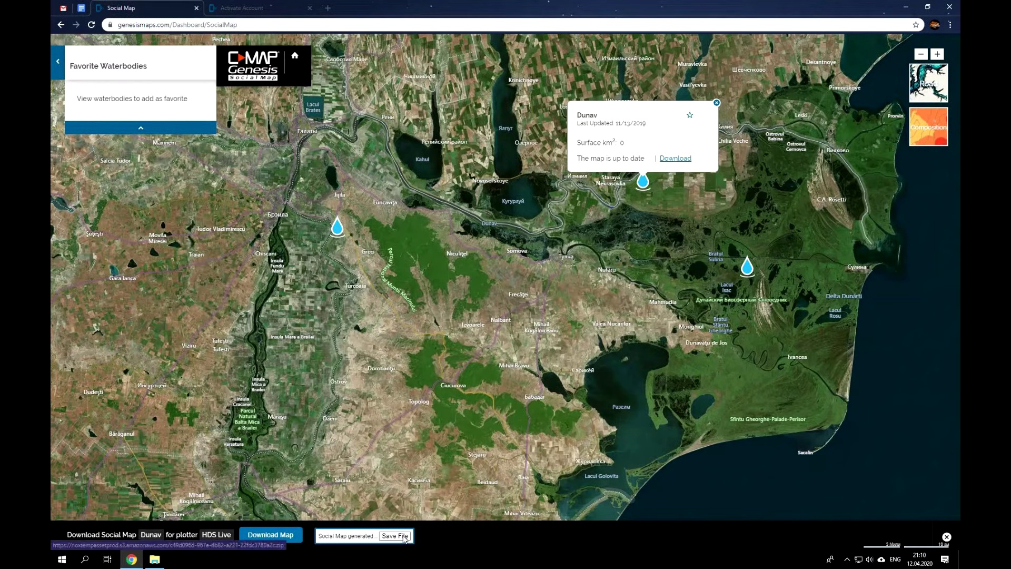
left_click(404, 536)
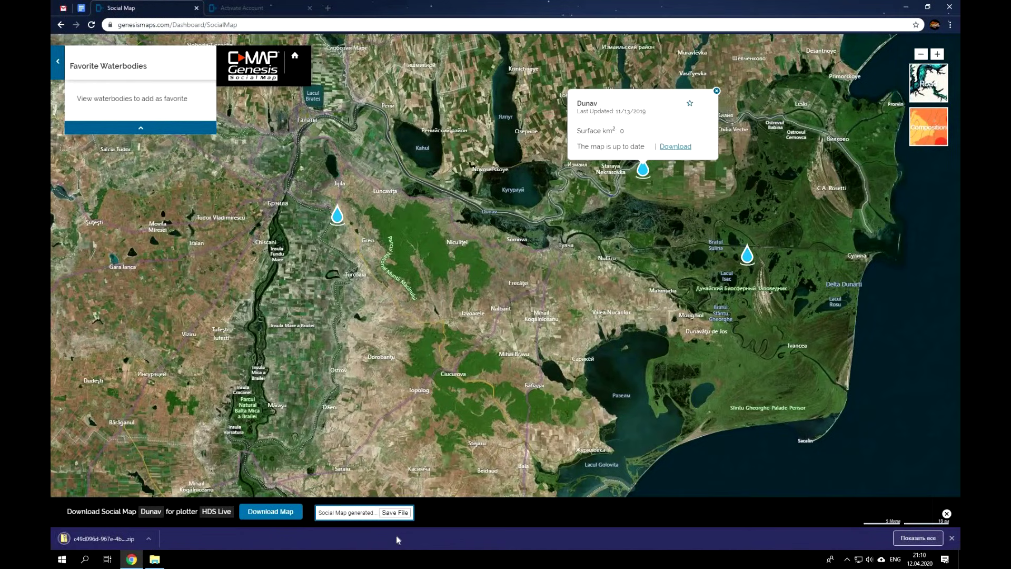
left_click(108, 540)
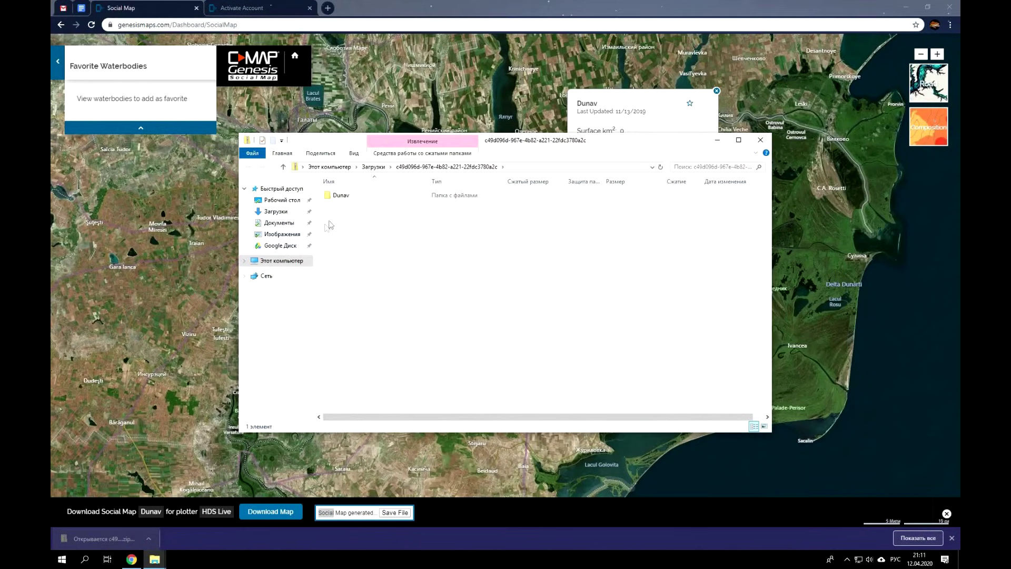
Select the Dunav folder inside the downloaded map zip.
left_click(347, 198)
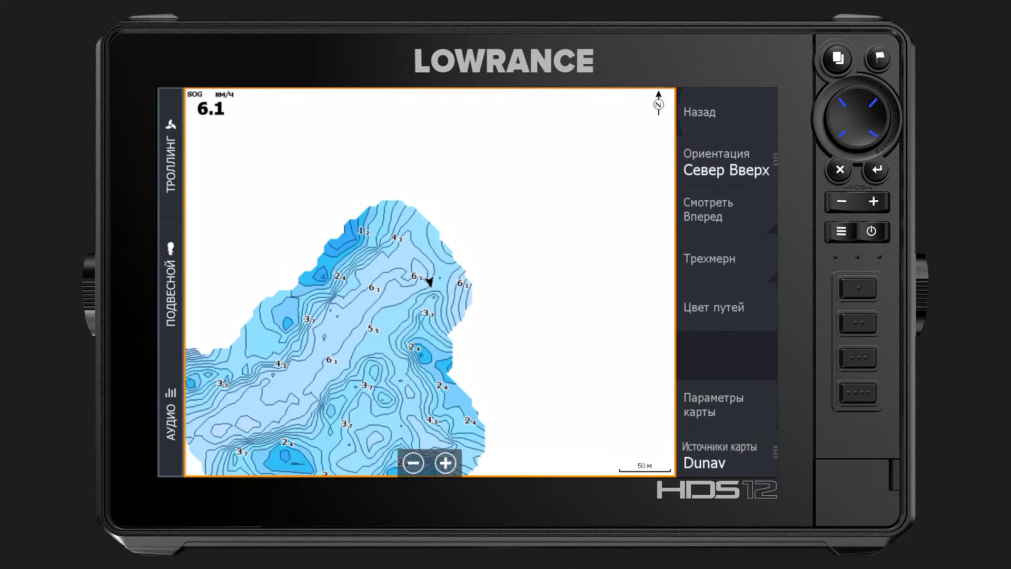
In Параметры карты, choose Затенение to show the depth-shading options.
left_click(713, 405)
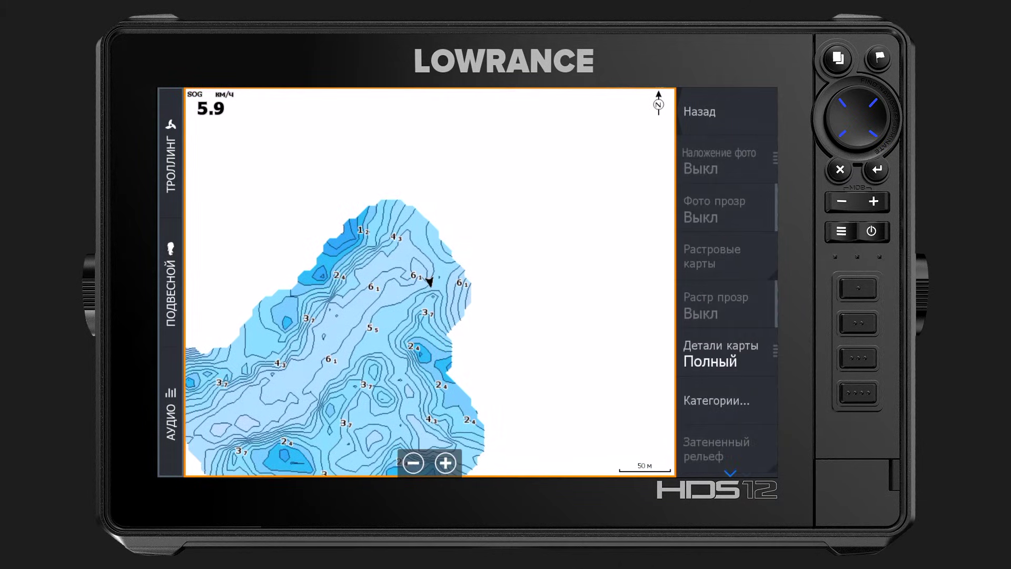
scroll(726, 282, "down", 3)
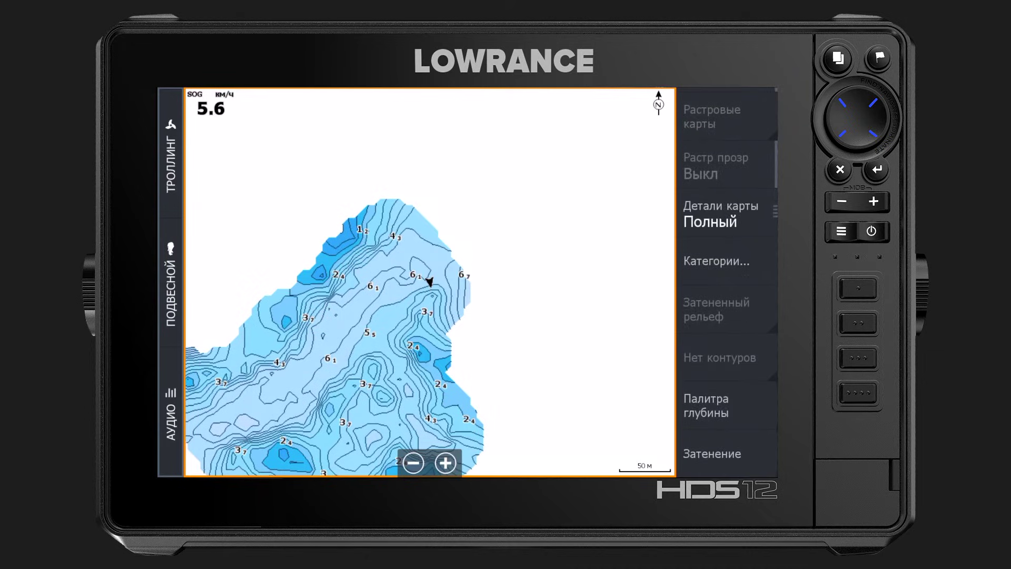
left_click(712, 453)
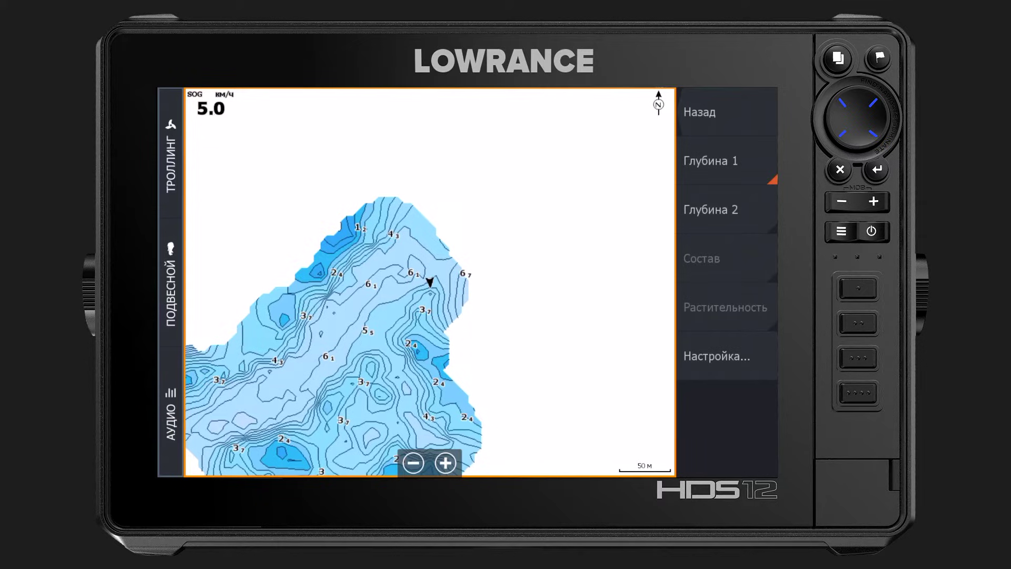
In the Настройка... custom shading table, set the 0 m row to red and close the table.
left_click(717, 356)
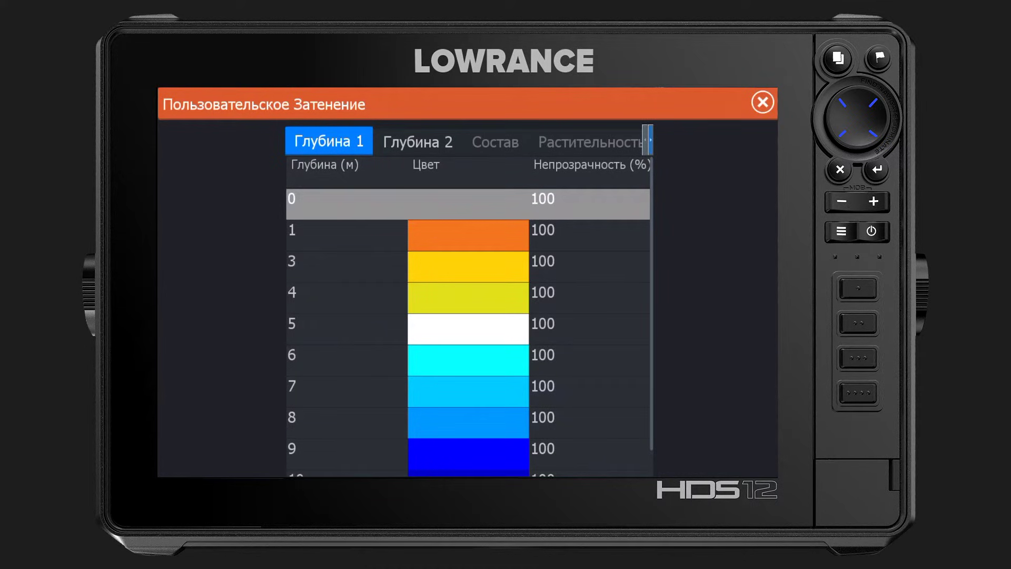
key("Return")
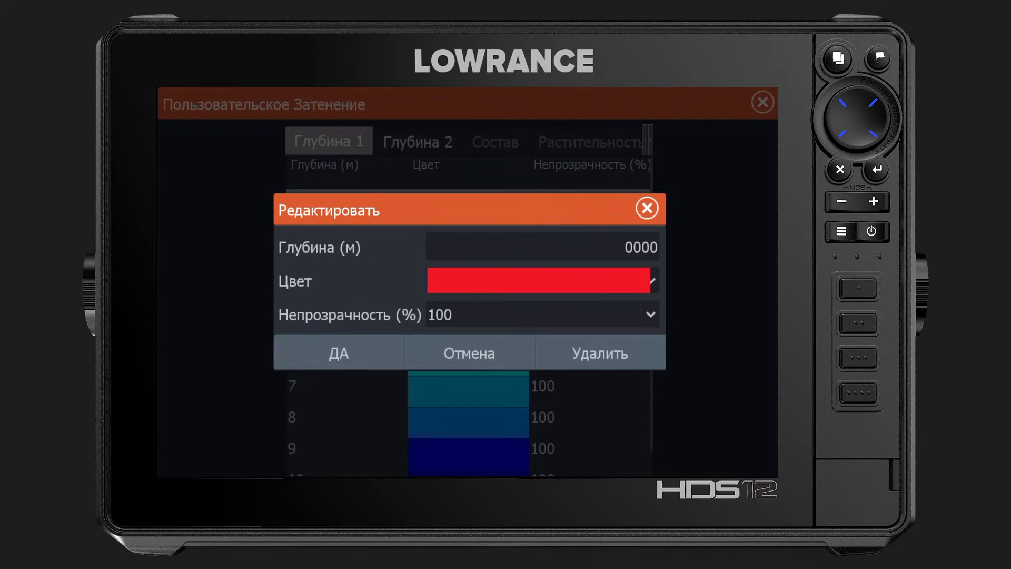
key("Down")
key("Return")
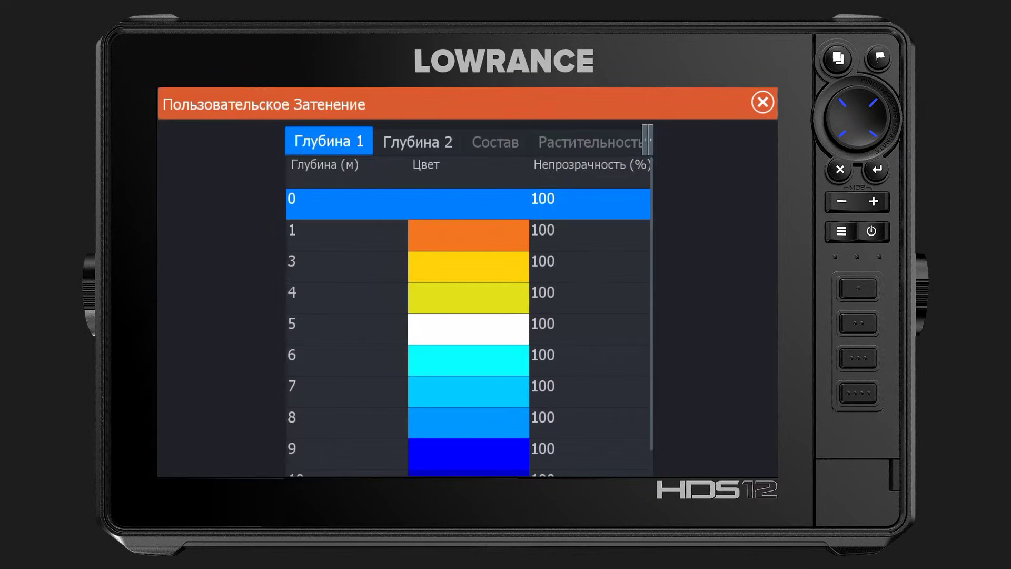
key("Down")
key("Escape")
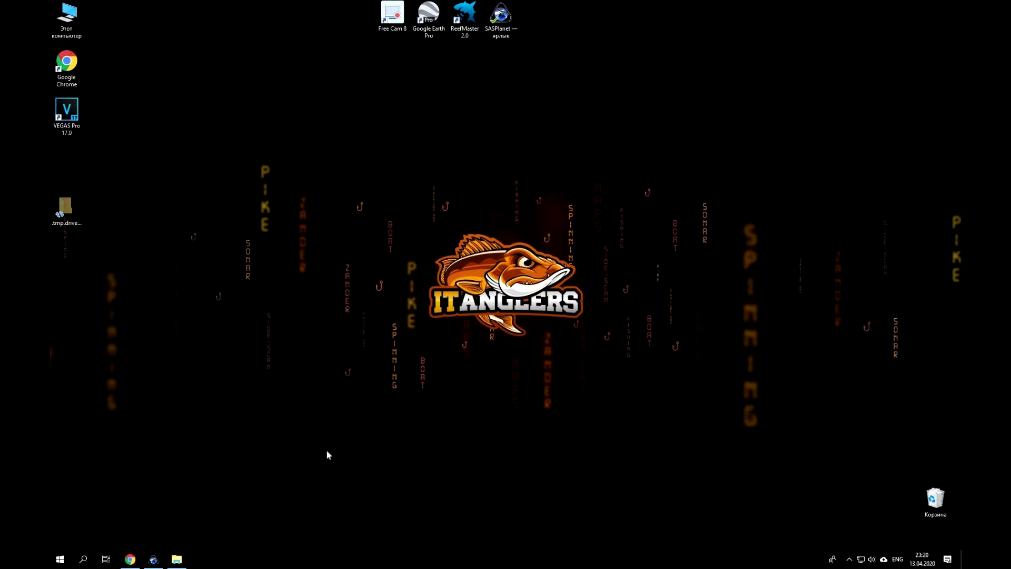
Restore SAS.Planet and overlay z16 tile boundaries from the View menu.
mouse_move(154, 564)
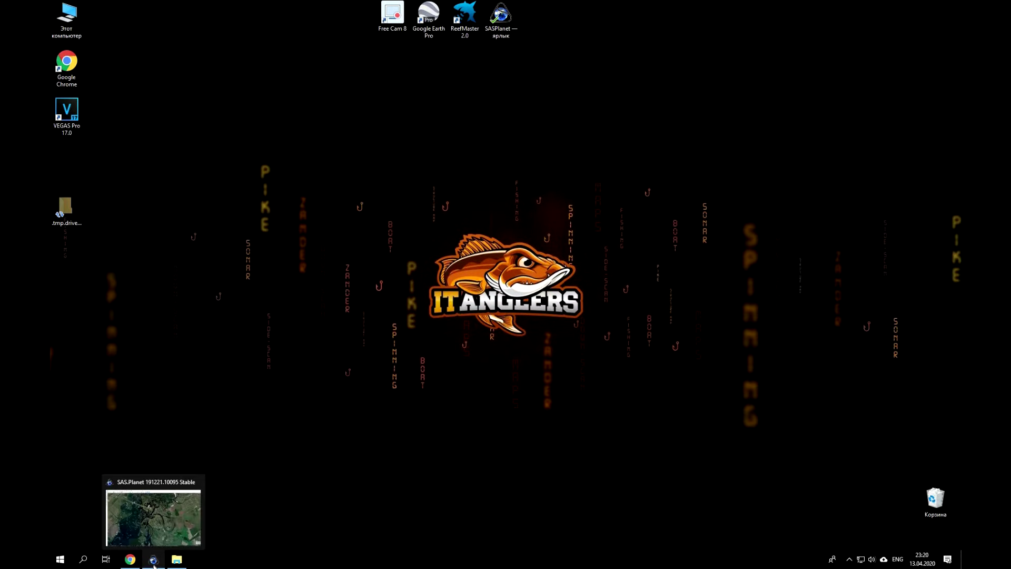
left_click(154, 561)
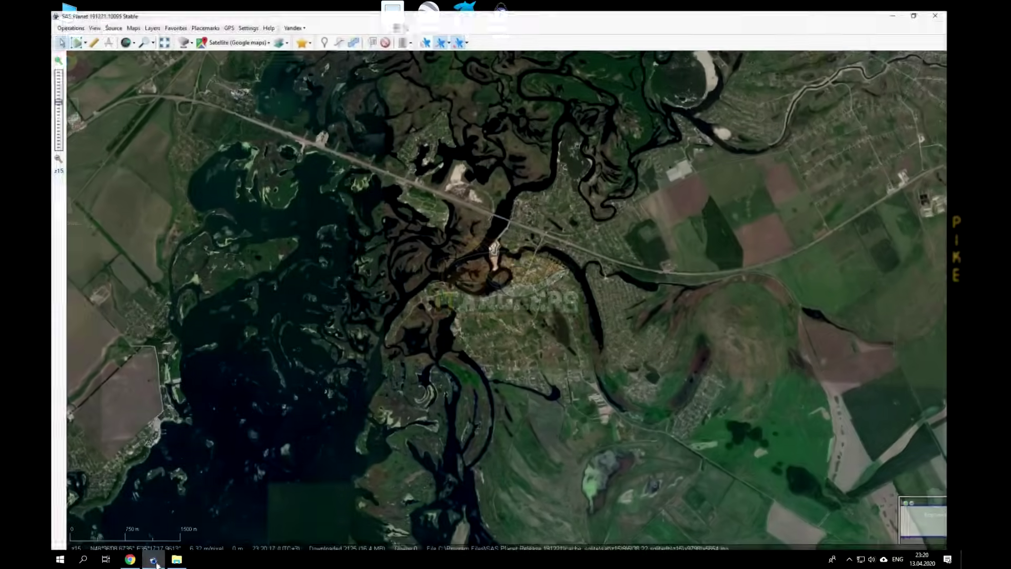
left_click(242, 31)
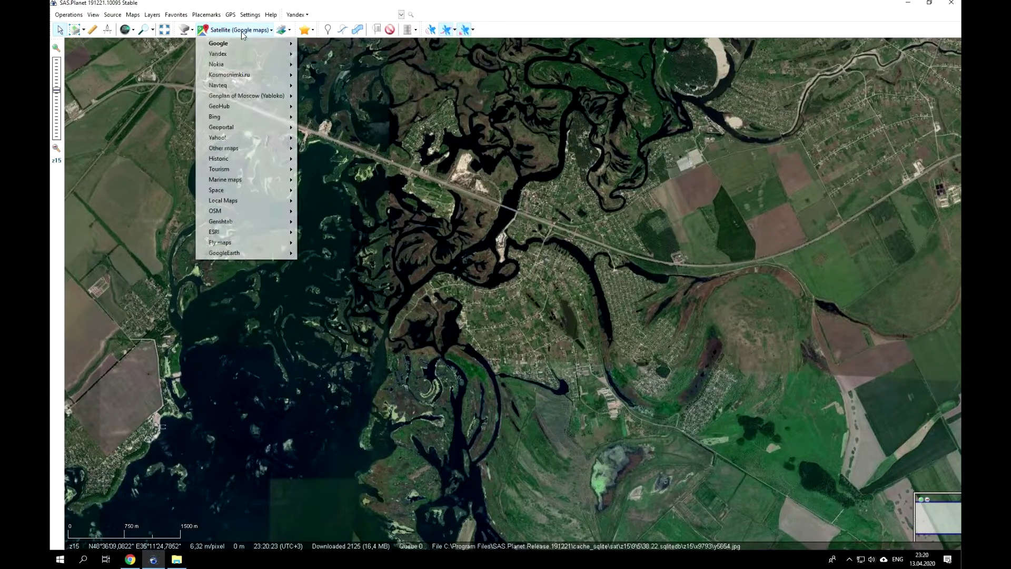
left_click(93, 14)
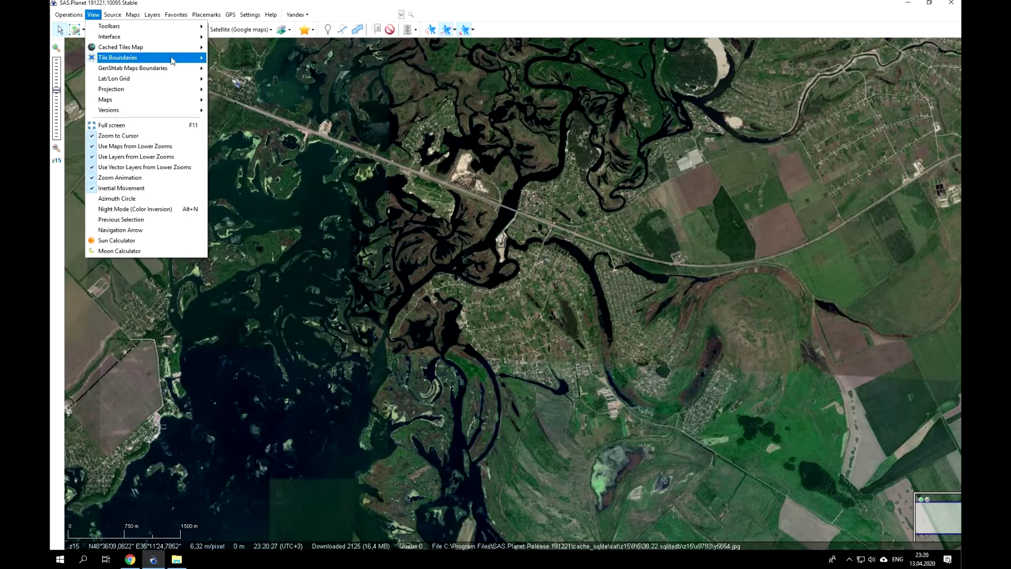
mouse_move(114, 59)
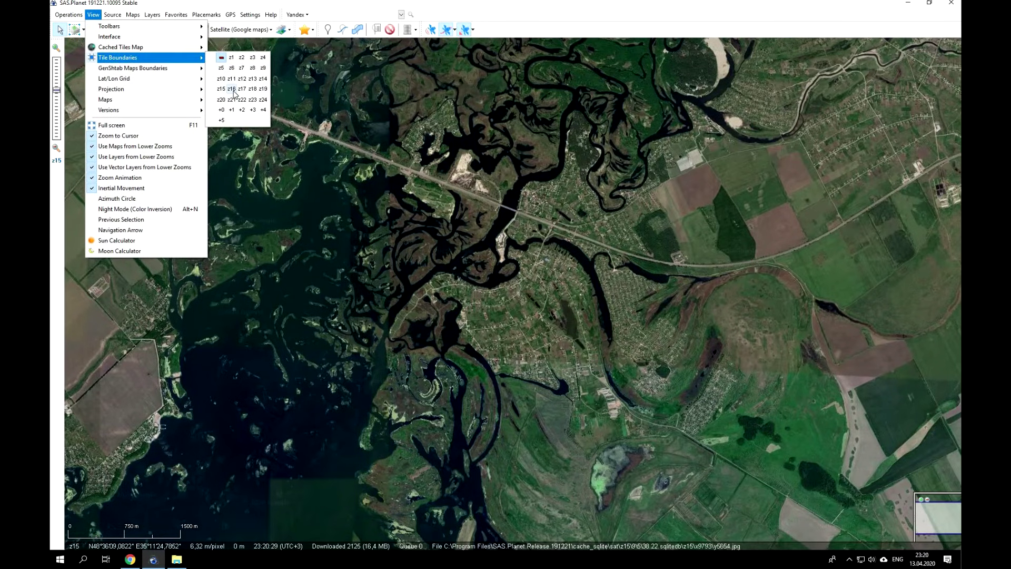
left_click(232, 90)
left_click(74, 30)
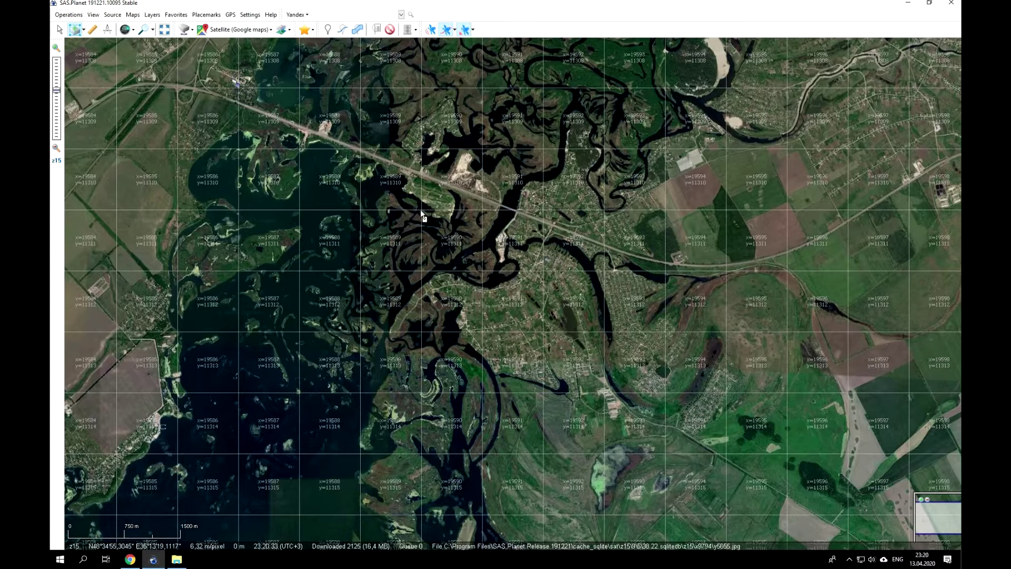
Select a rectangle around the river bend and download its 1156 tiles at zoom 19.
left_click(515, 273)
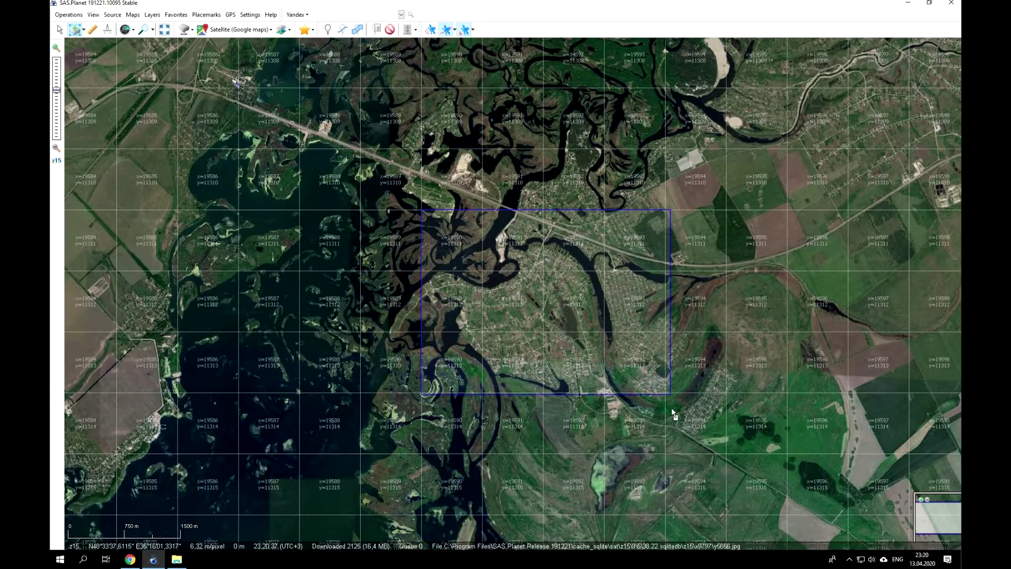
left_click(665, 454)
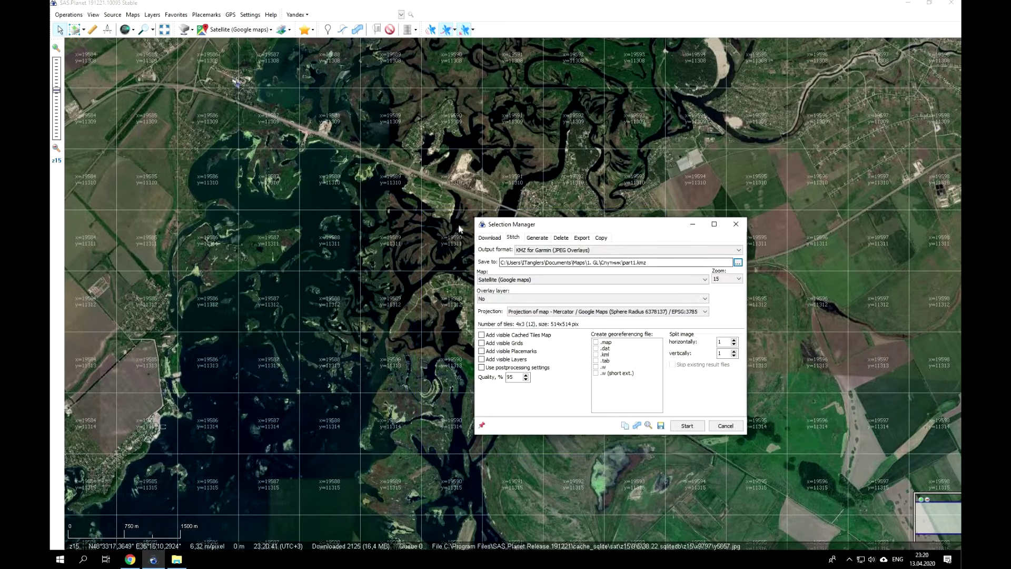
left_click(491, 239)
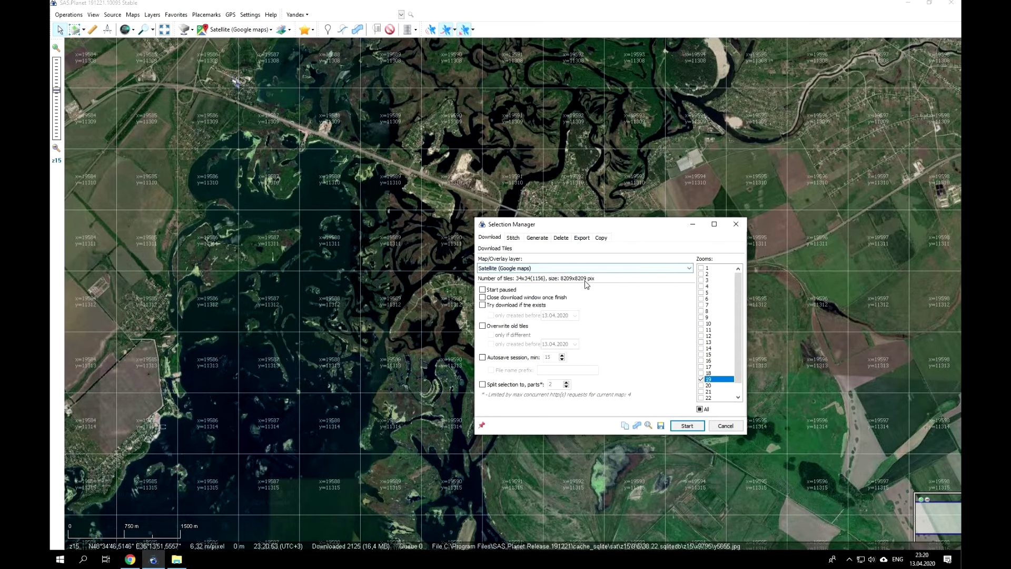
left_click(687, 428)
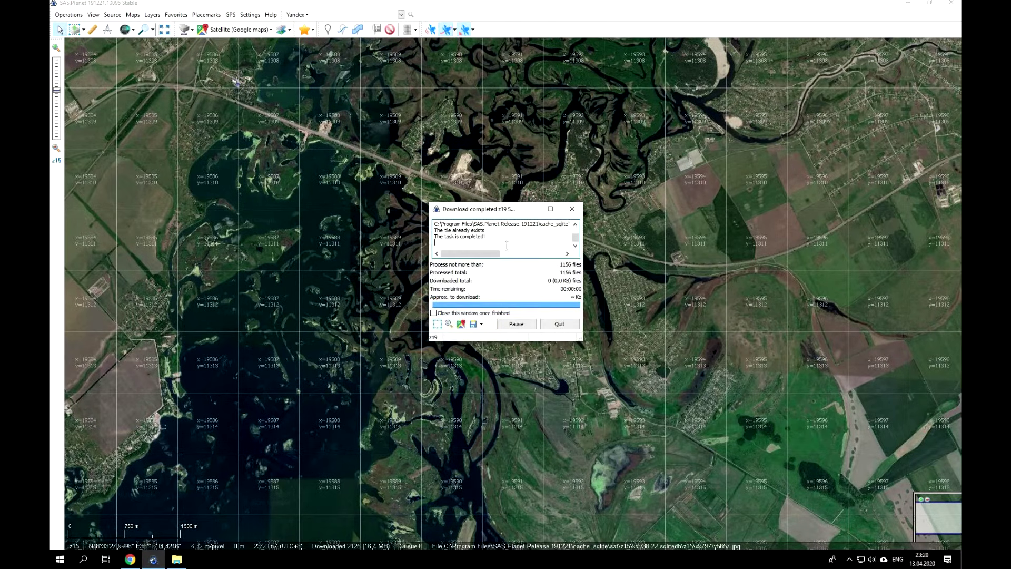
left_click_drag(434, 236, 490, 237)
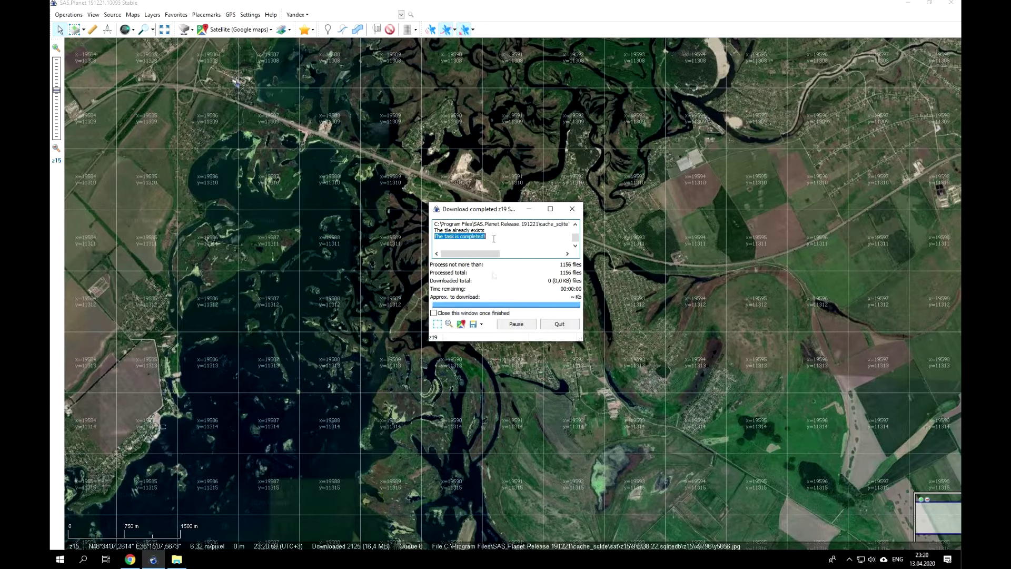
left_click(437, 325)
Keep the KMZ for Garmin format and set the output file to part1 in Спутник.
left_click(518, 239)
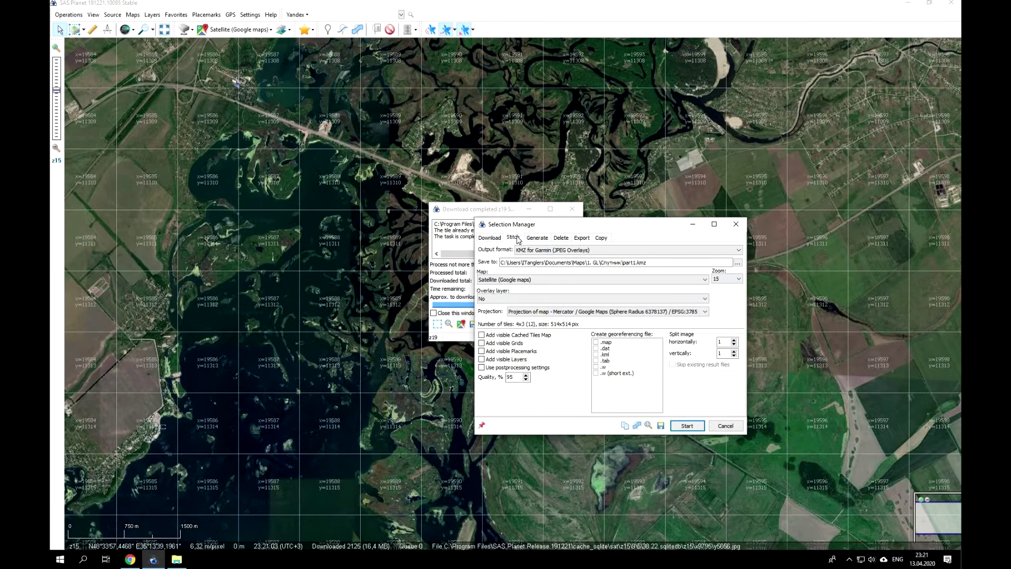
left_click(598, 250)
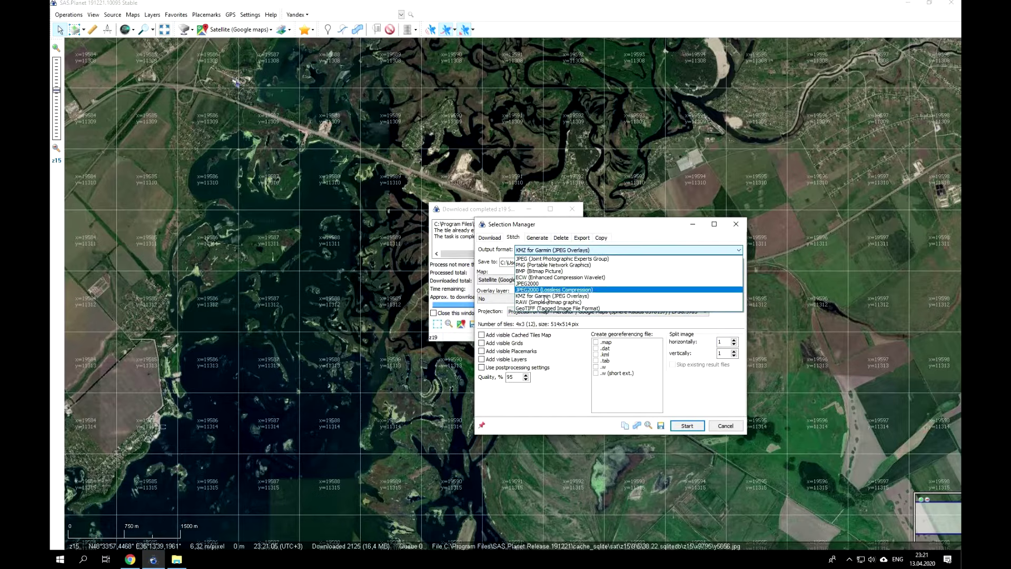
left_click(545, 296)
left_click(738, 262)
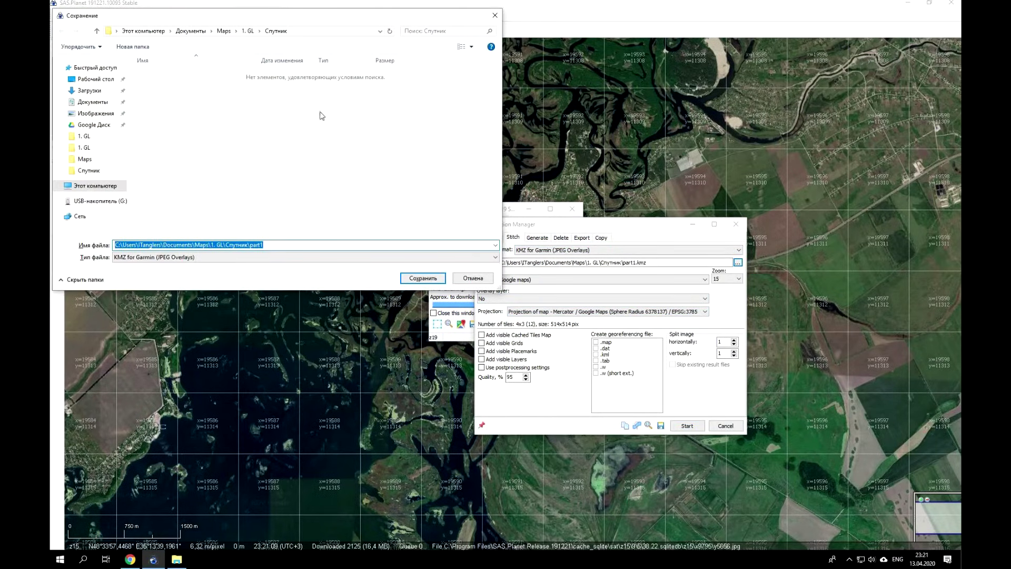
left_click(275, 246)
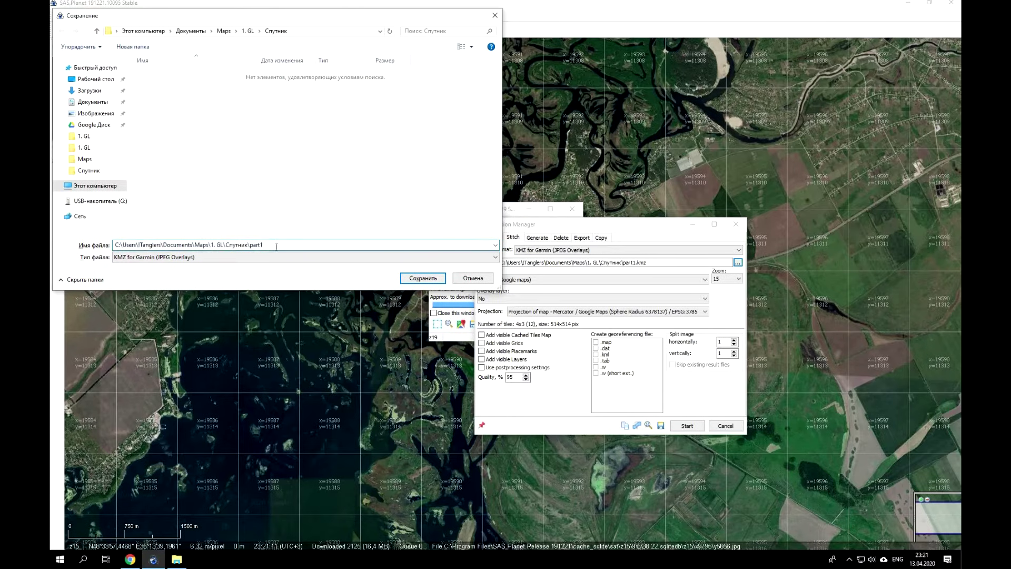
left_click(423, 277)
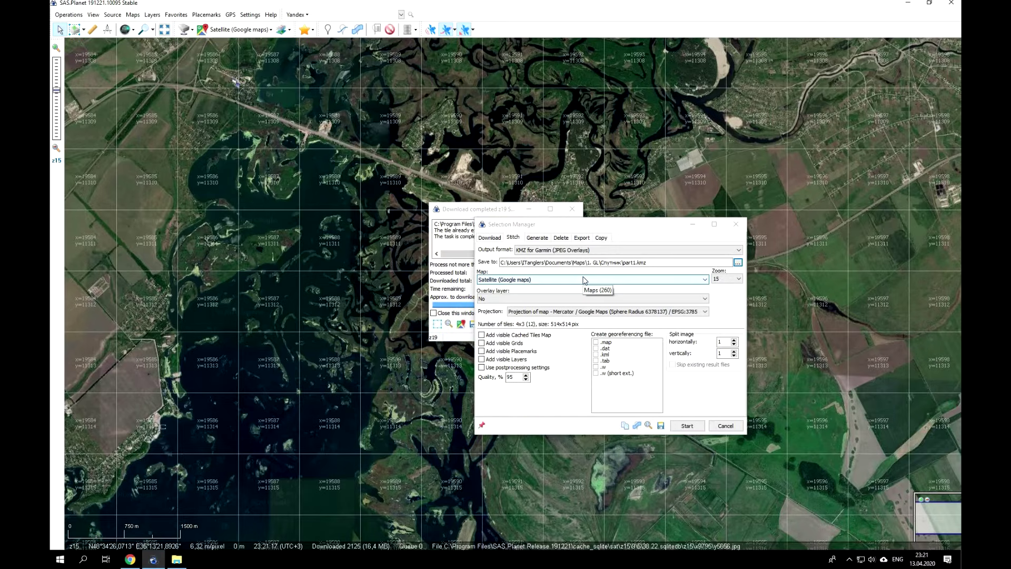
Set the stitching zoom to 19, keep the default projection, and start stitching.
left_click(732, 279)
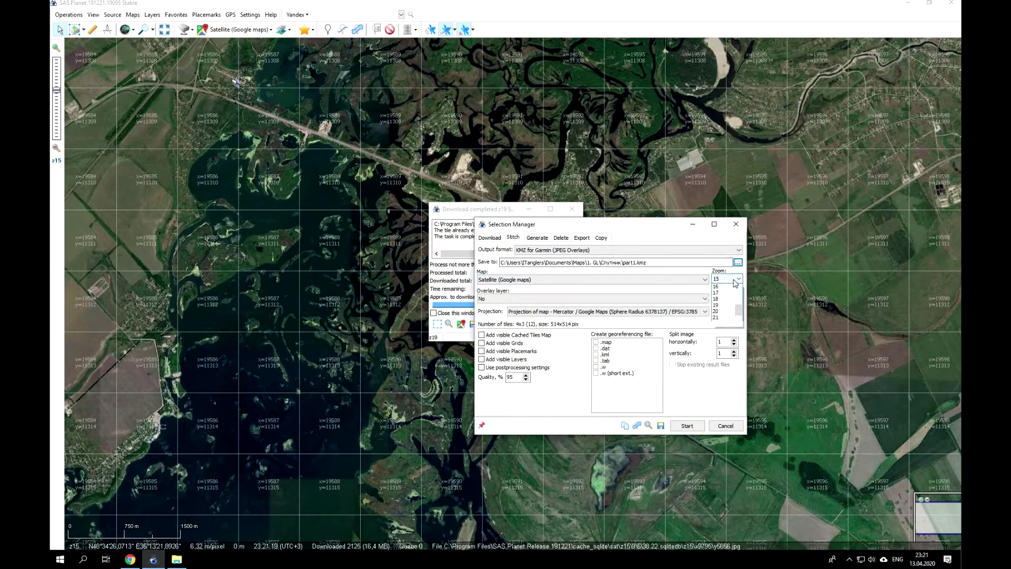
left_click(719, 313)
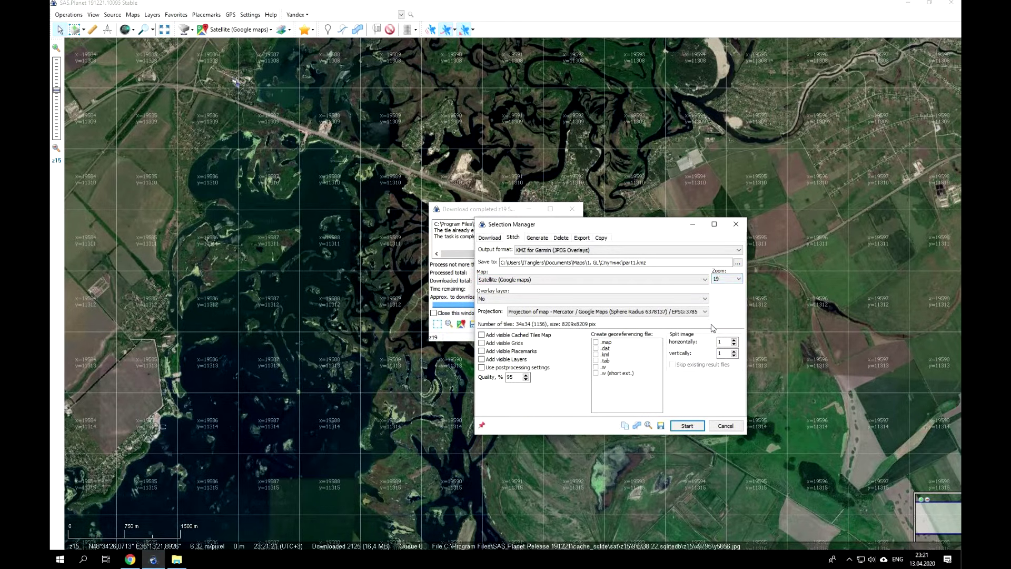
left_click(515, 315)
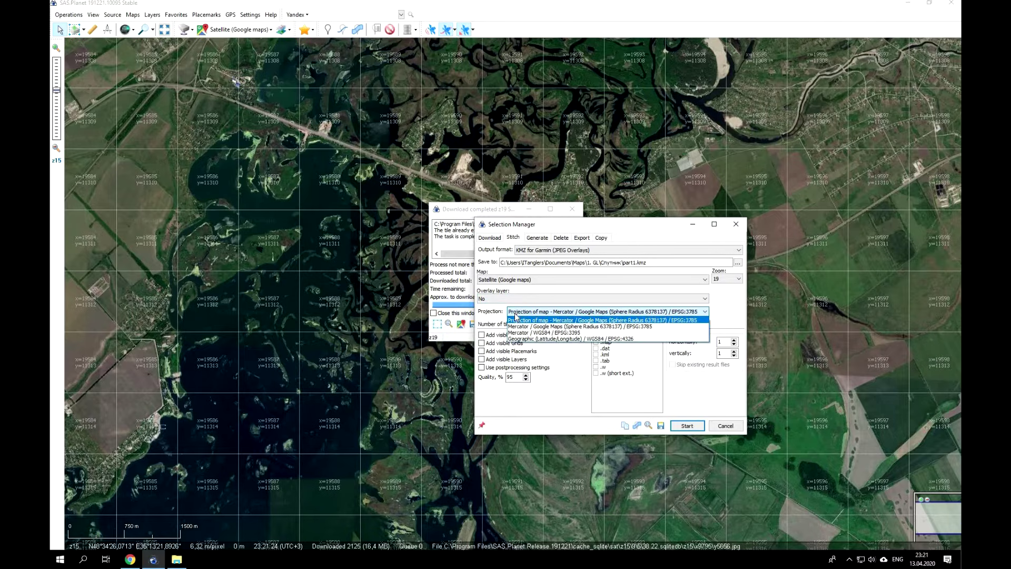
left_click(583, 320)
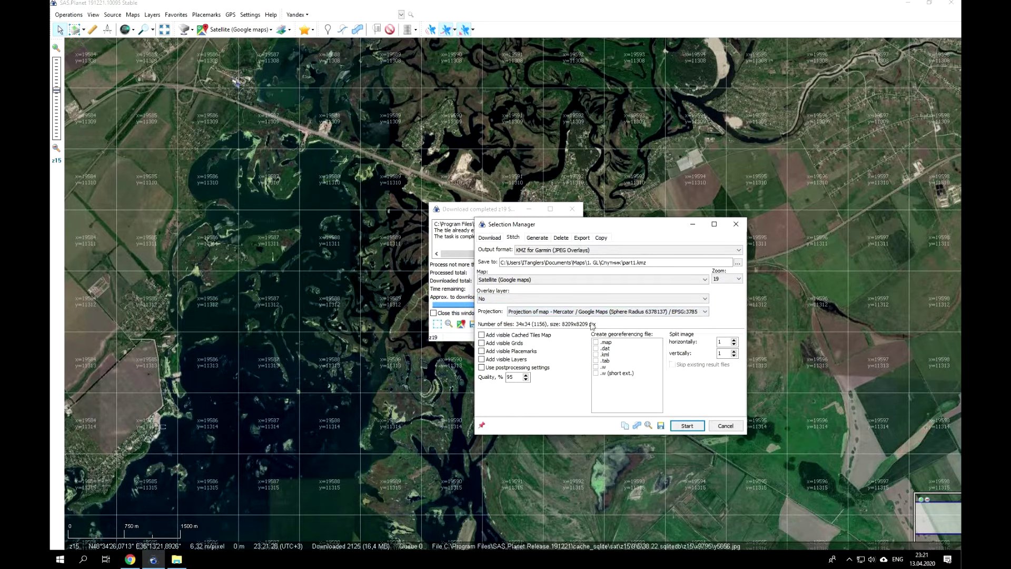
left_click(687, 426)
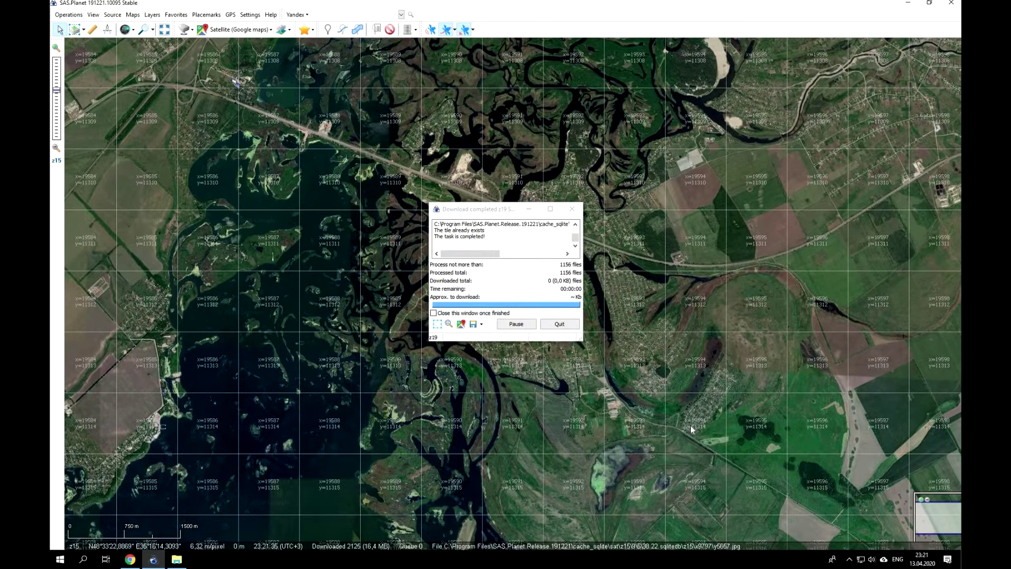
mouse_move(500, 213)
left_mouse_down()
mouse_move(474, 225)
mouse_move(489, 213)
left_mouse_up()
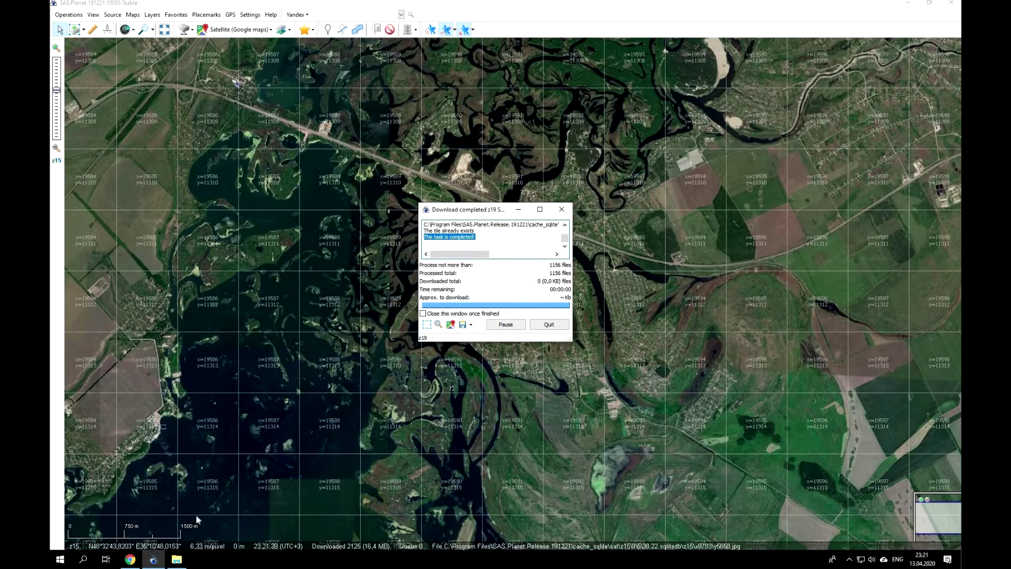
Open part1.kmz from the Спутник folder in Google Earth Pro.
left_click(176, 558)
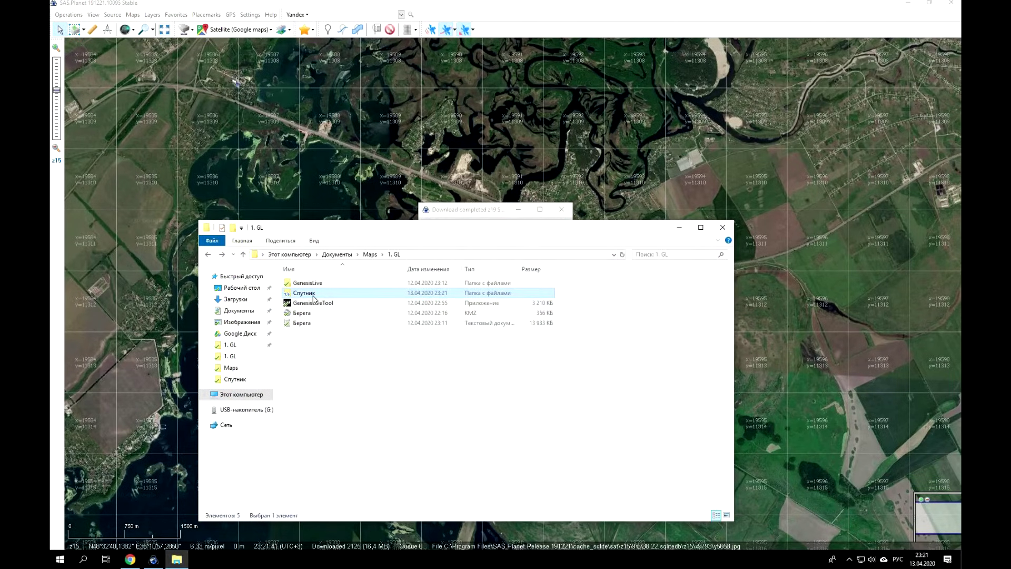
double_click(303, 293)
left_click(303, 286)
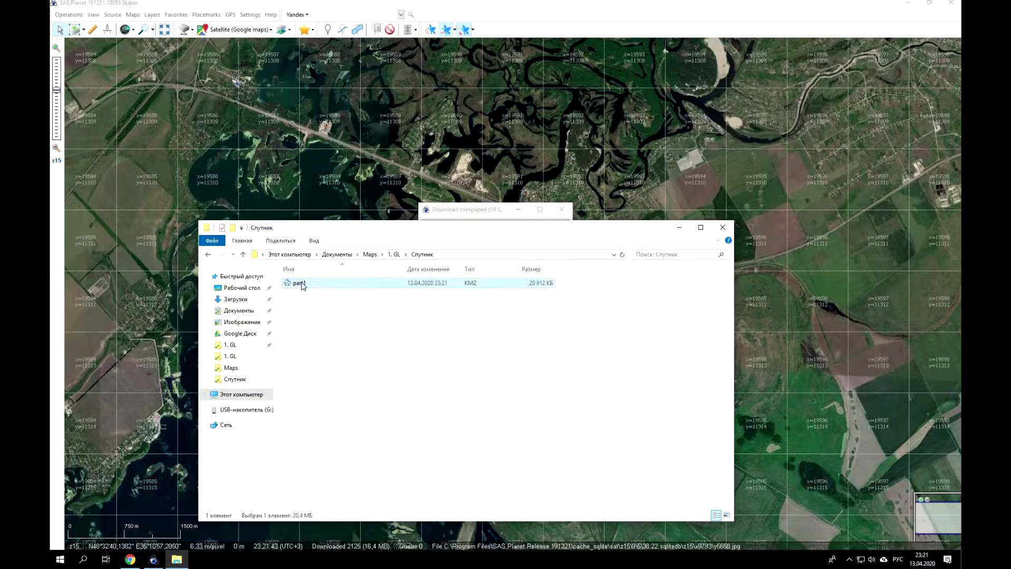
double_click(303, 285)
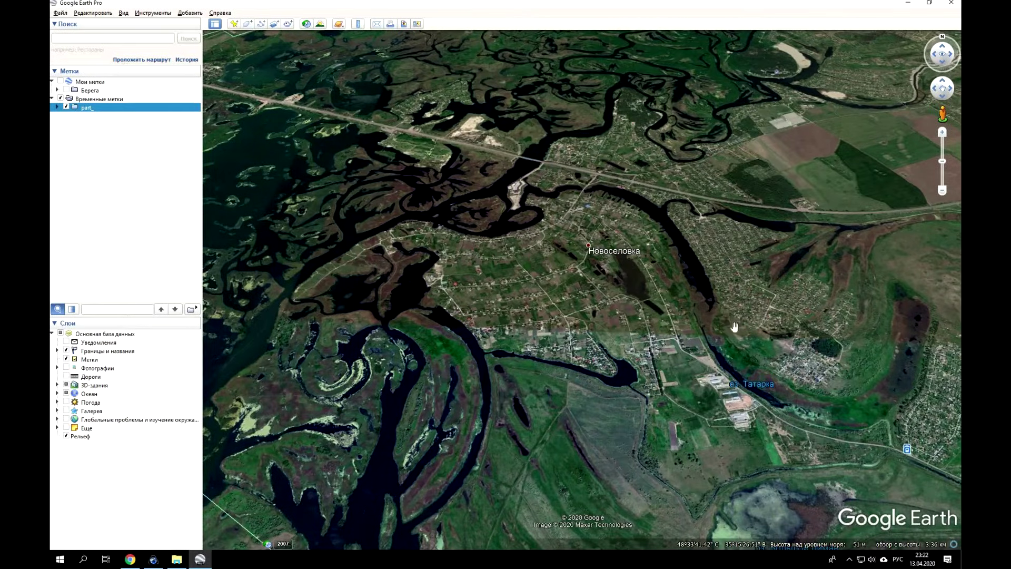
Minimize Google Earth Pro and the Спутник folder window to get back to SAS.Planet.
left_click(907, 3)
left_click(679, 227)
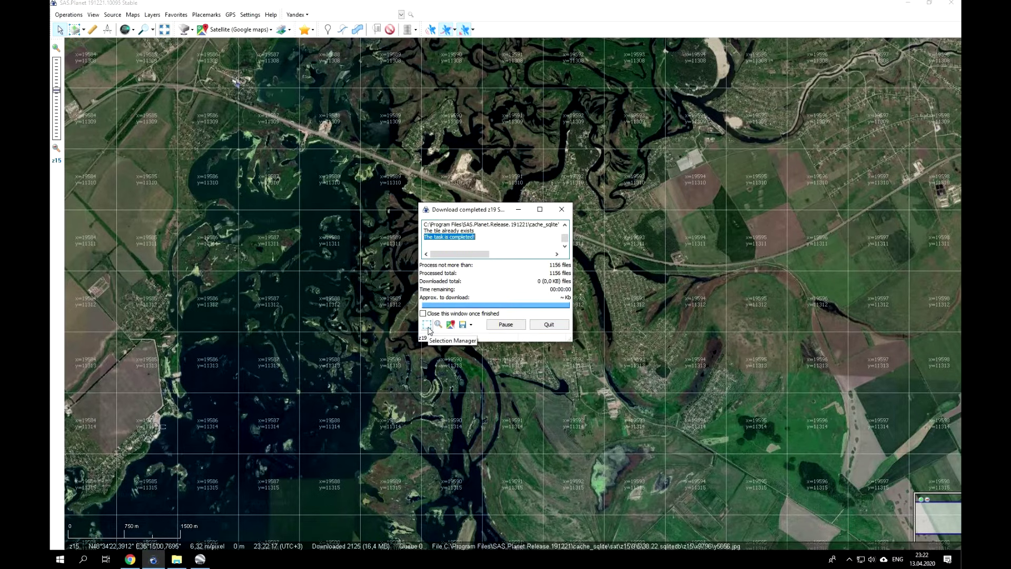
Store the selection as Polygon 2, then close Selection Manager and the download window.
left_click(427, 325)
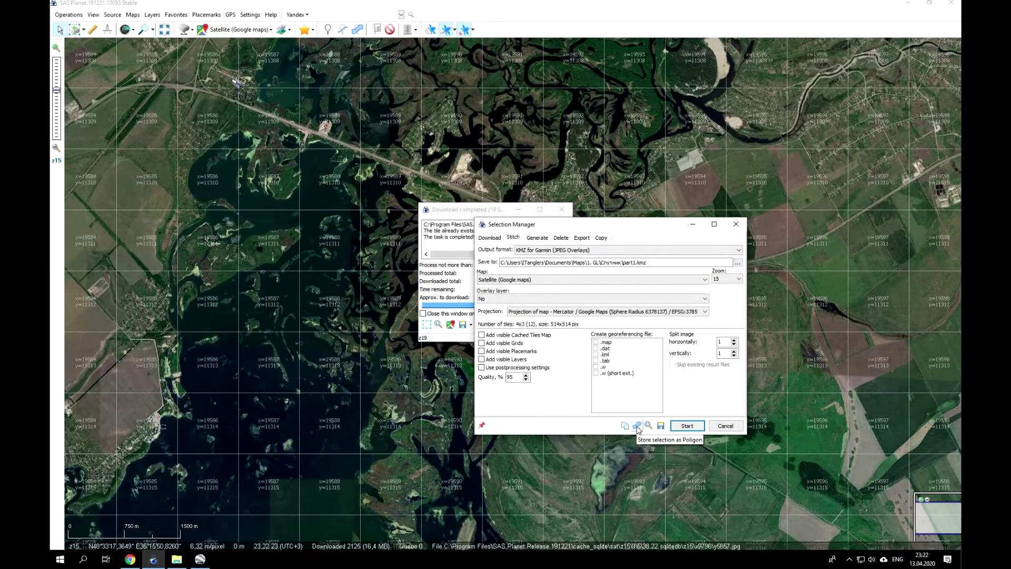
left_click(638, 427)
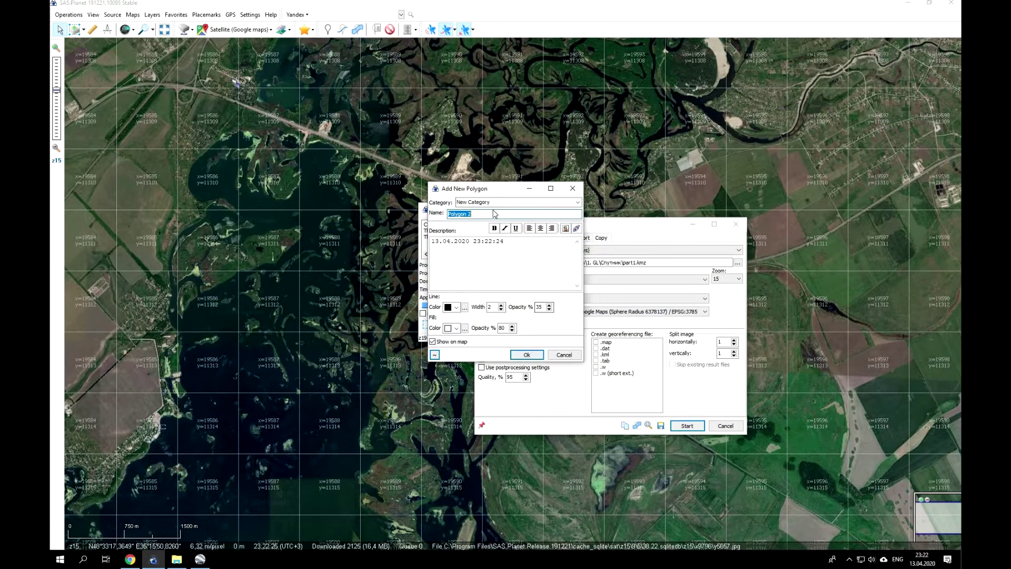
left_click(525, 356)
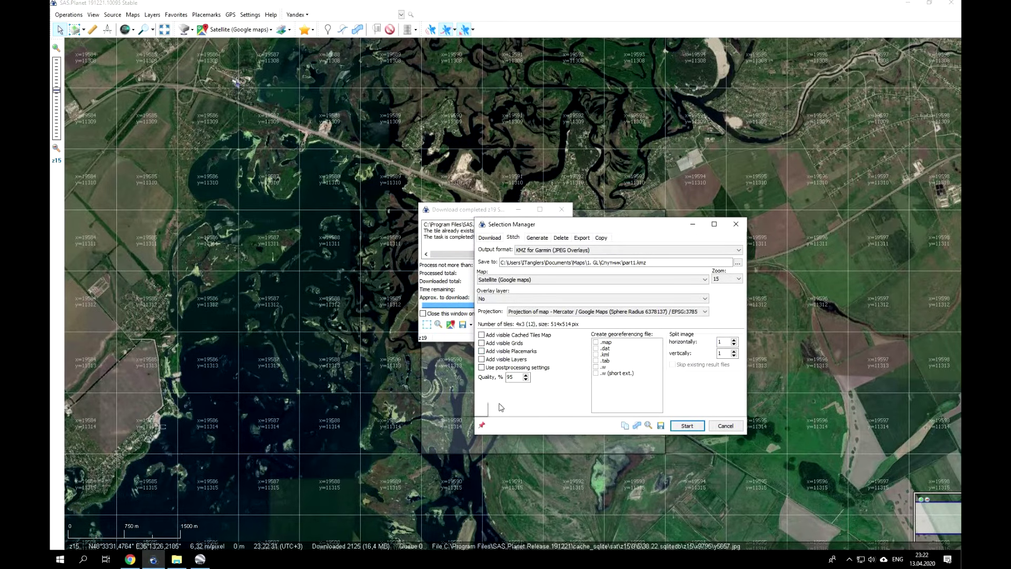
left_click(725, 426)
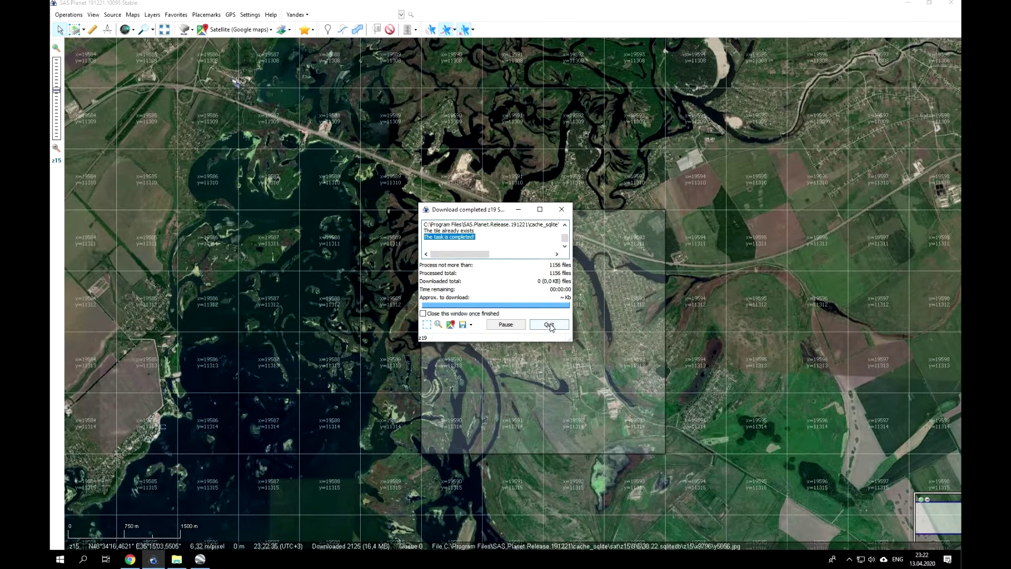
left_click(549, 325)
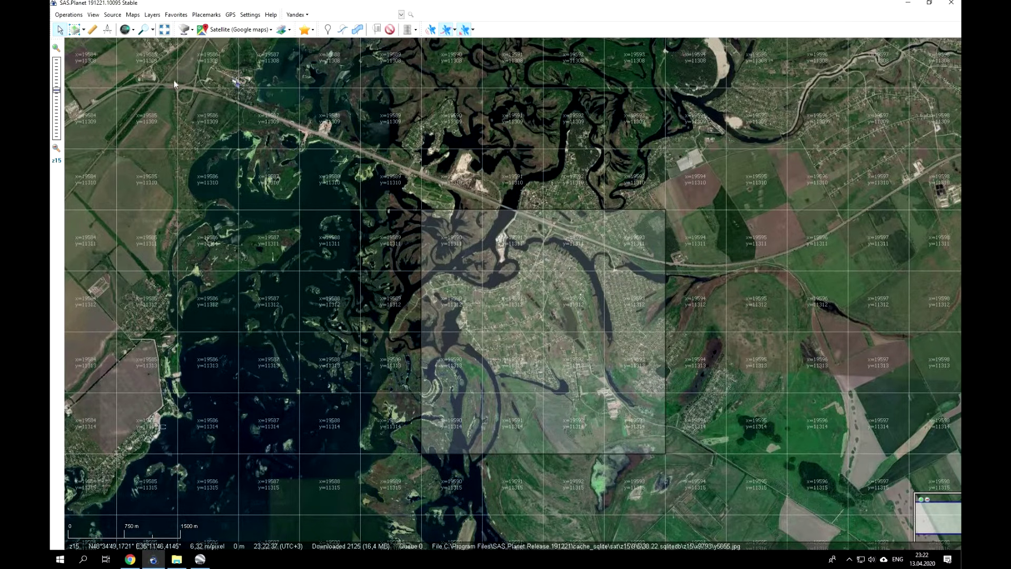
Draw a second rectangle west of the first area and download its tiles at zoom 19.
left_click(75, 30)
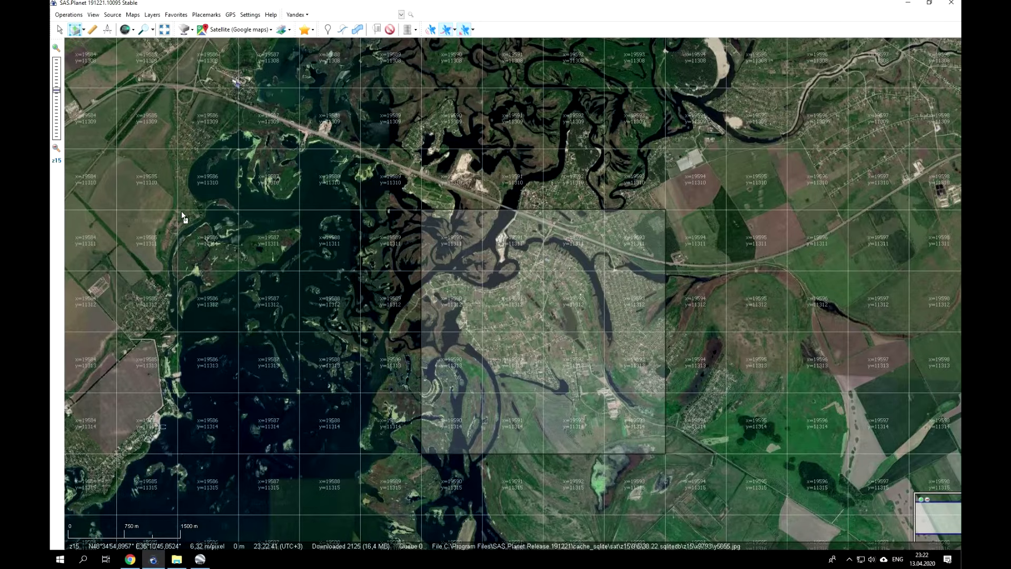
left_click_drag(177, 211, 413, 456)
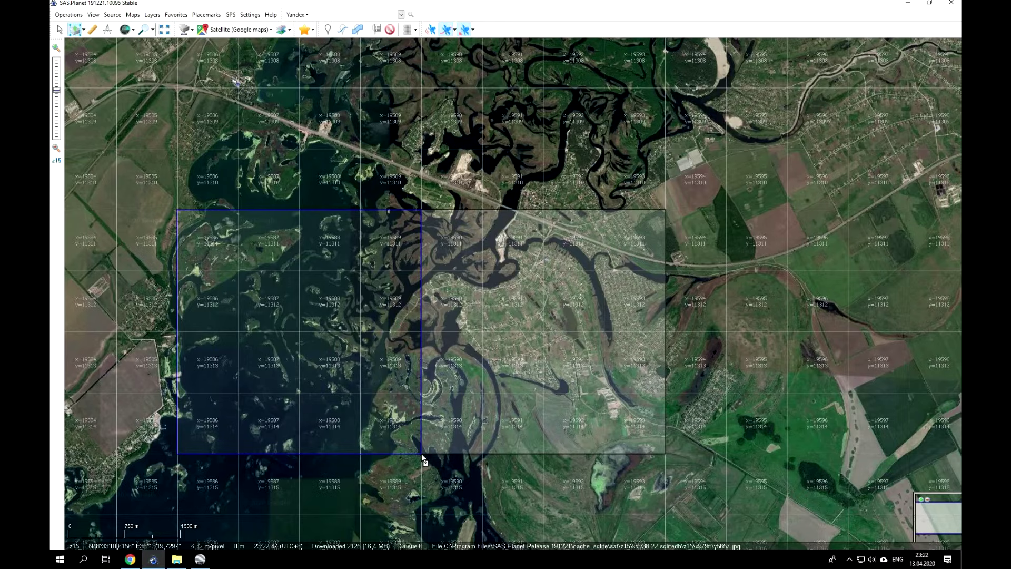
left_click(422, 455)
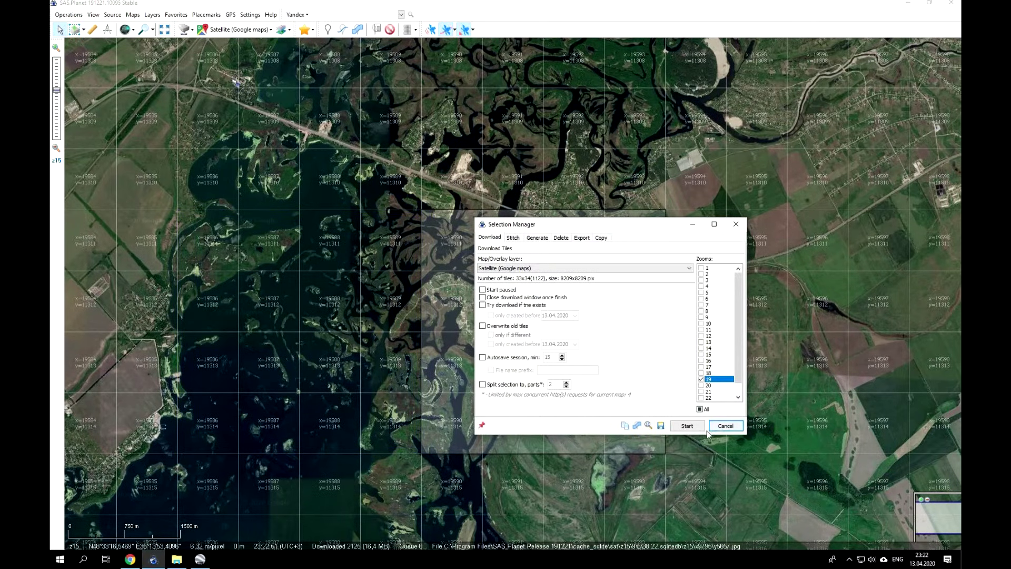
left_click(687, 426)
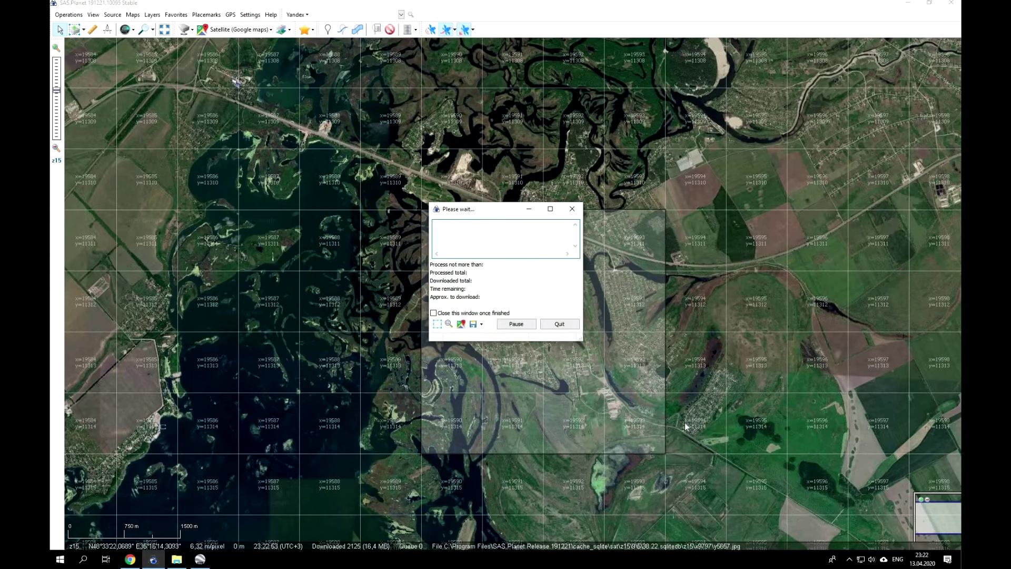
left_click(437, 324)
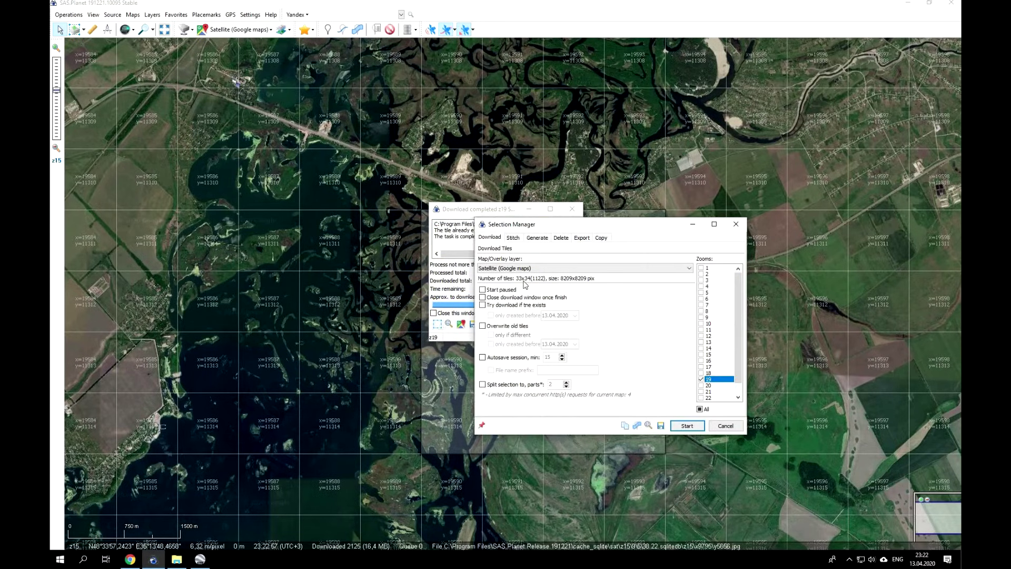
Stitch the second area at zoom 19 into part2.kmz in the Спутник folder.
left_click(512, 238)
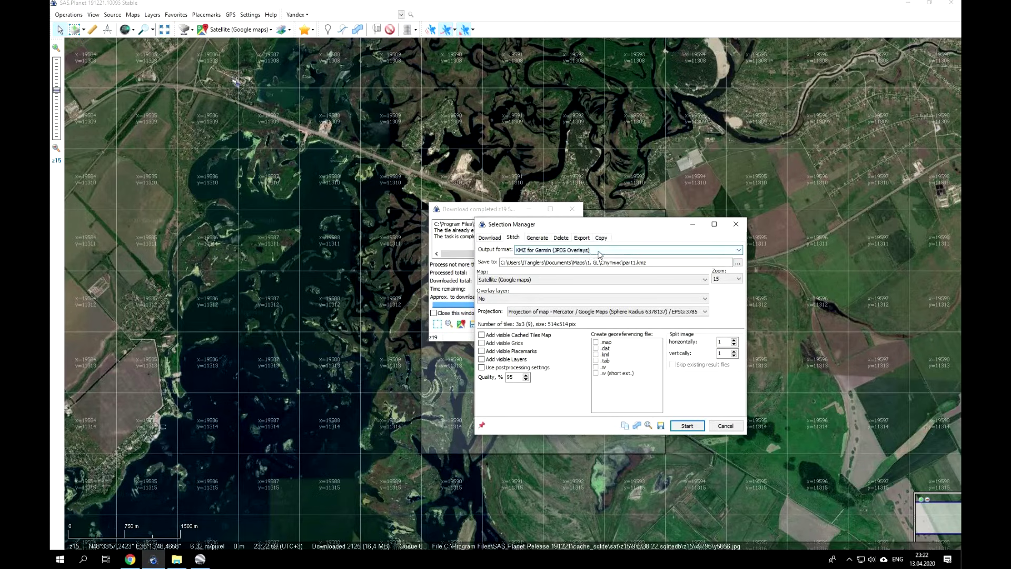
left_click(738, 262)
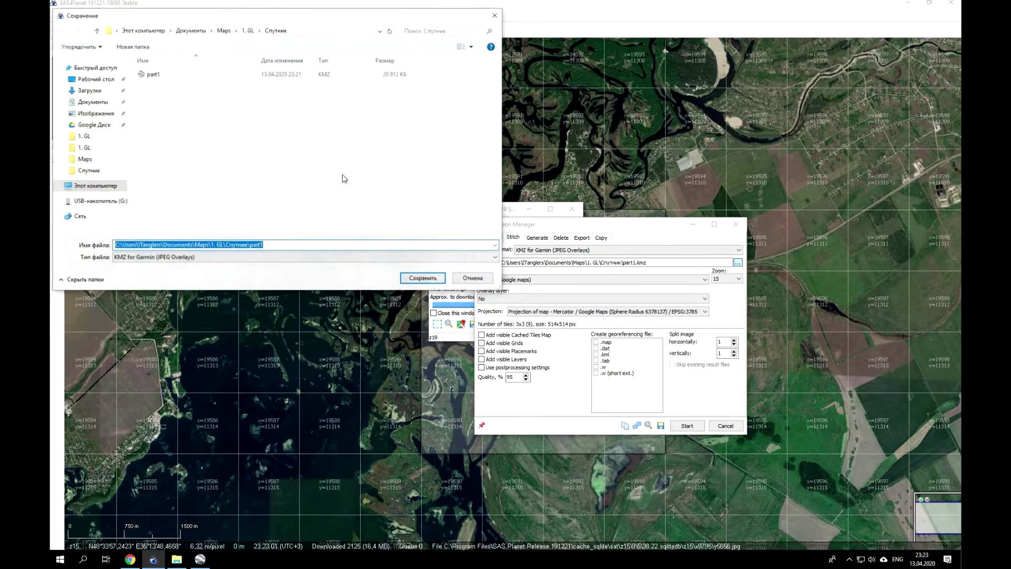
left_click(284, 246)
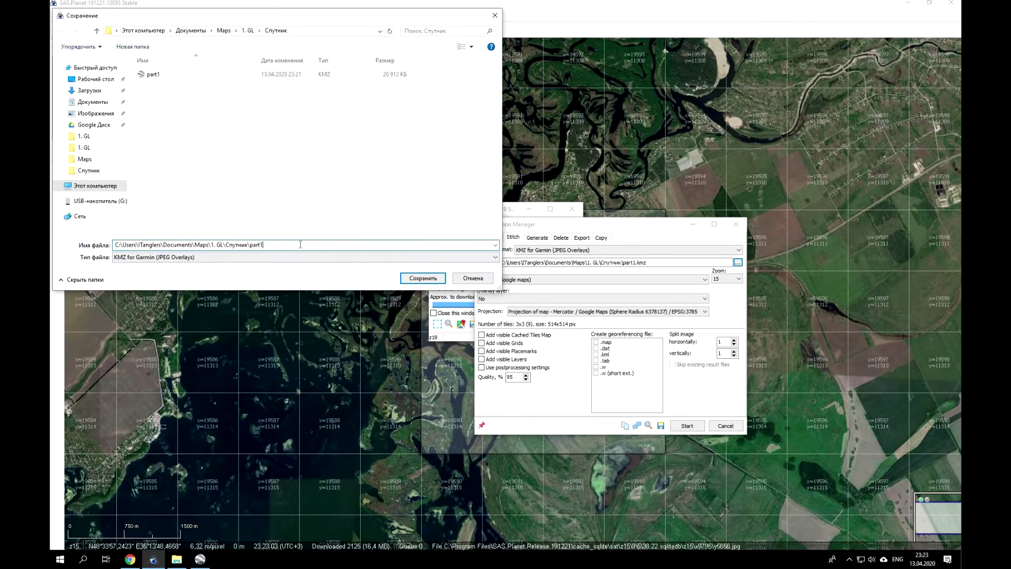
key("BackSpace")
type("2")
left_click(423, 278)
left_click(729, 278)
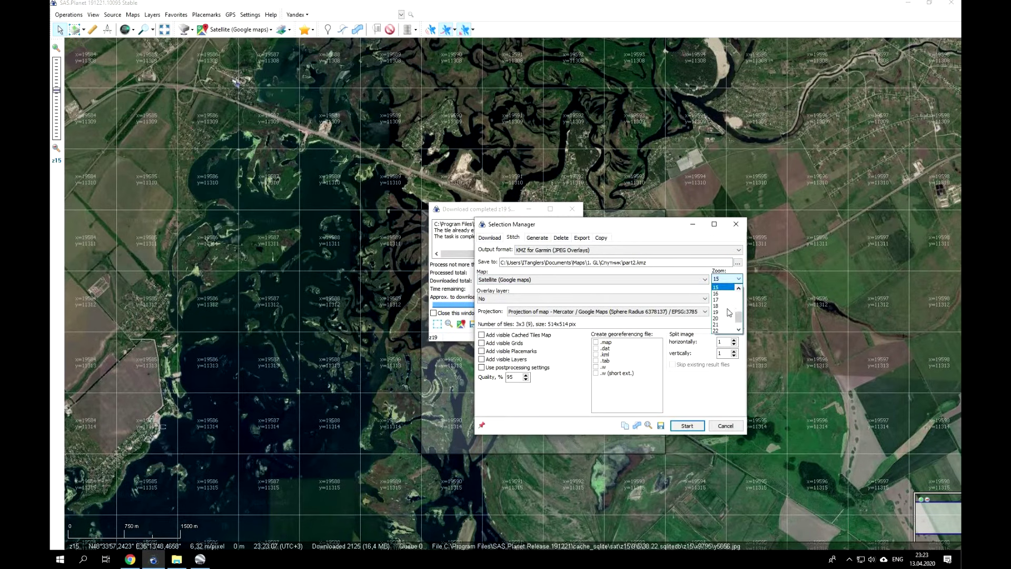
left_click(727, 312)
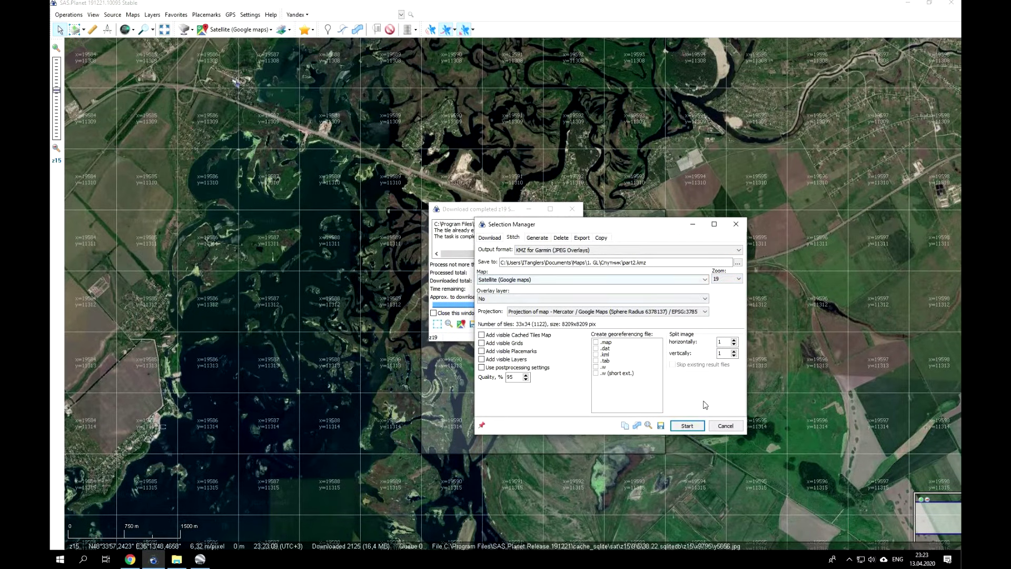
left_click(687, 425)
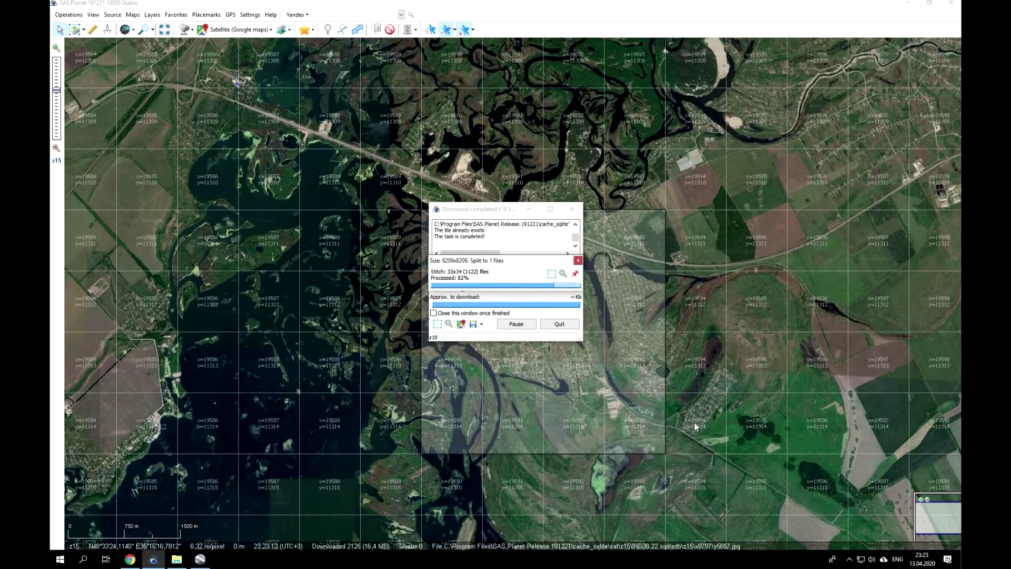
Save the second selection as Polygon 3 and close Selection Manager and the download report.
left_click(437, 324)
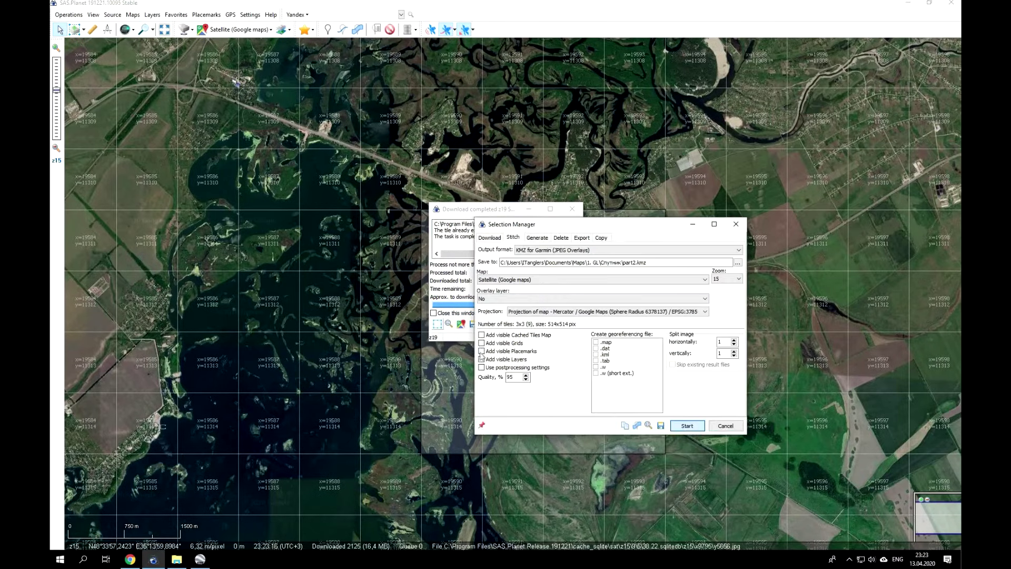
left_click(637, 425)
left_click(526, 355)
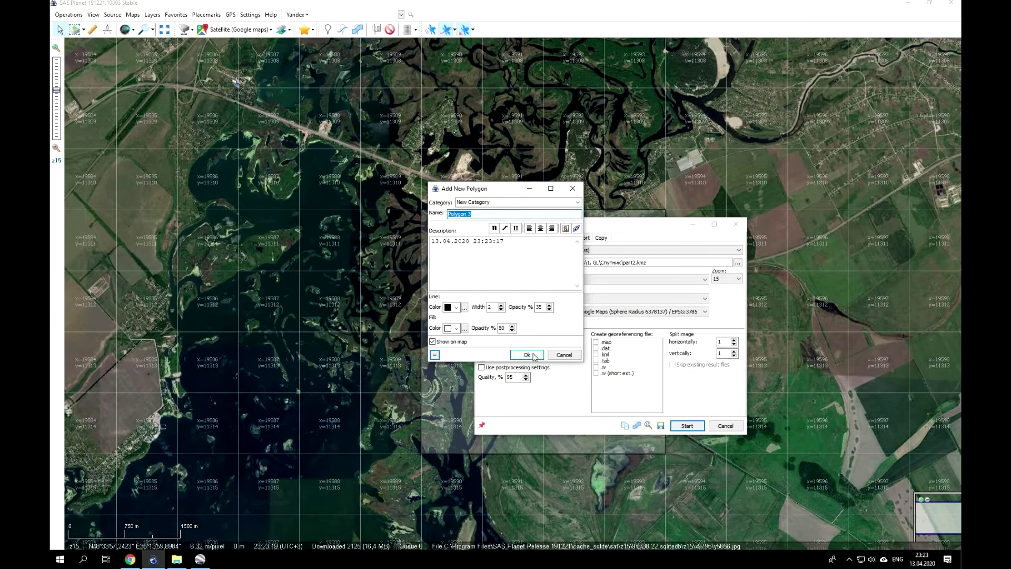
left_click(730, 429)
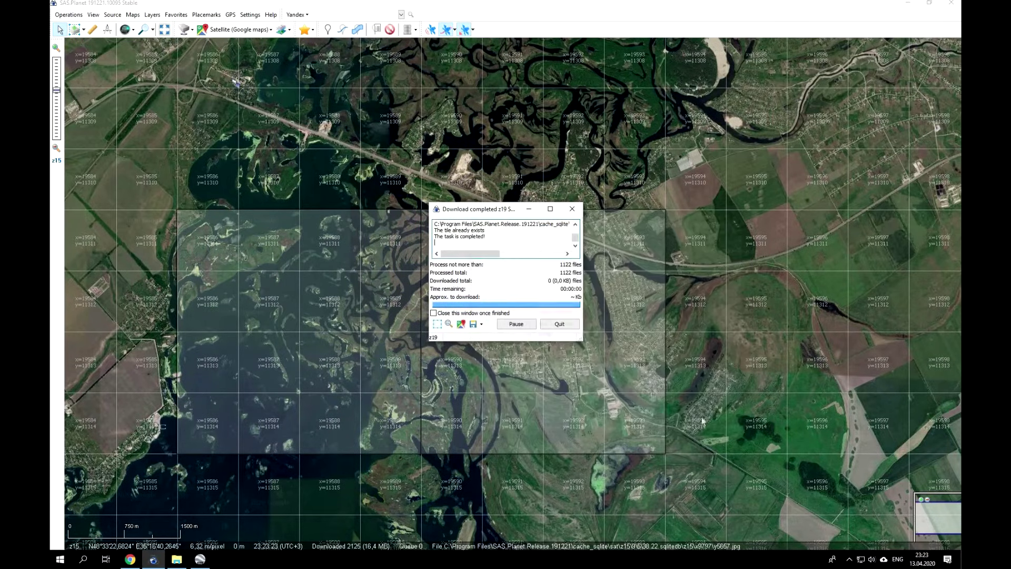
left_click(562, 324)
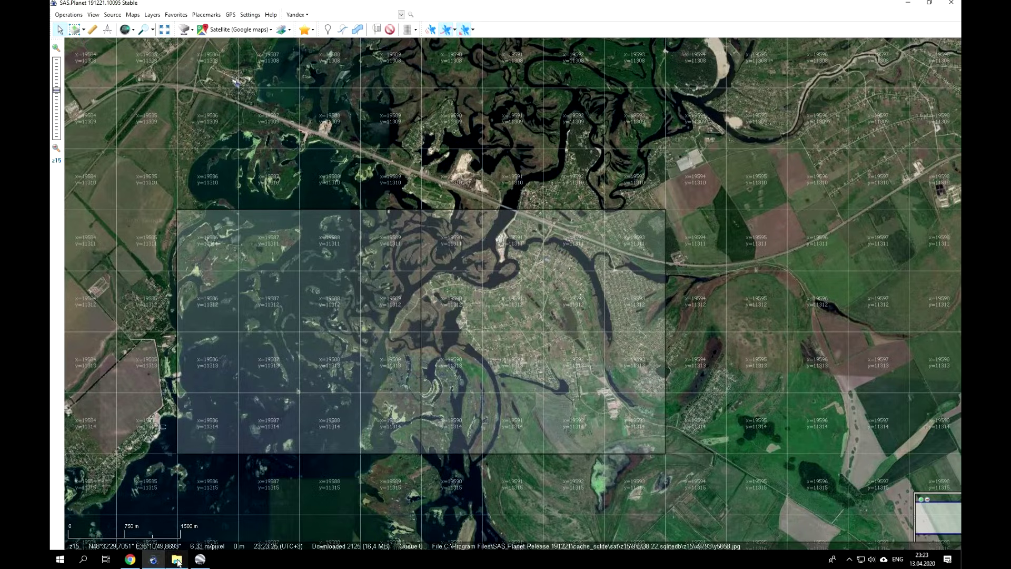
Check the part1 and part2 KMZ files in Спутник, then minimize Explorer and SAS.Planet.
left_click(177, 559)
left_click(301, 294)
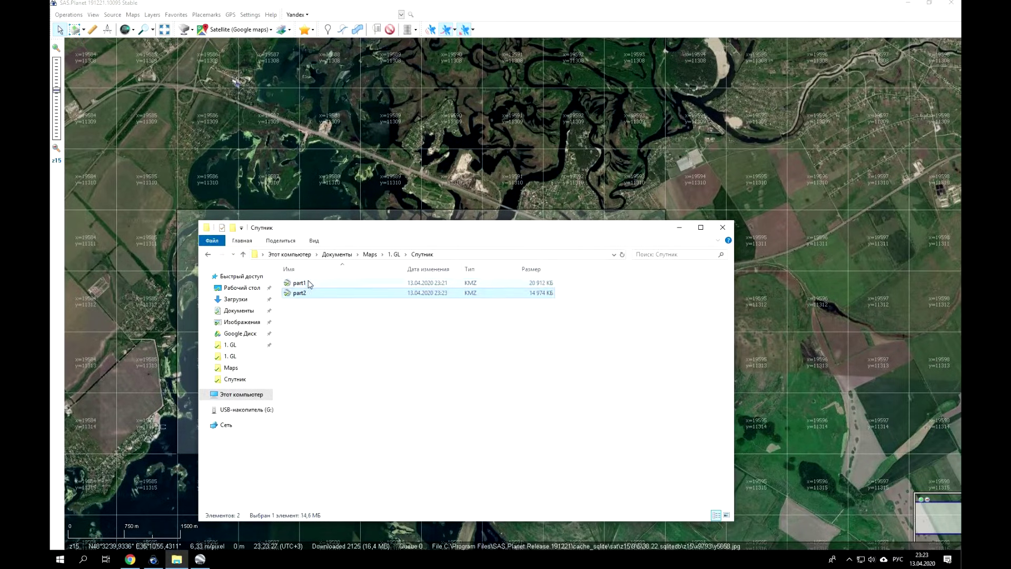
left_click(310, 284)
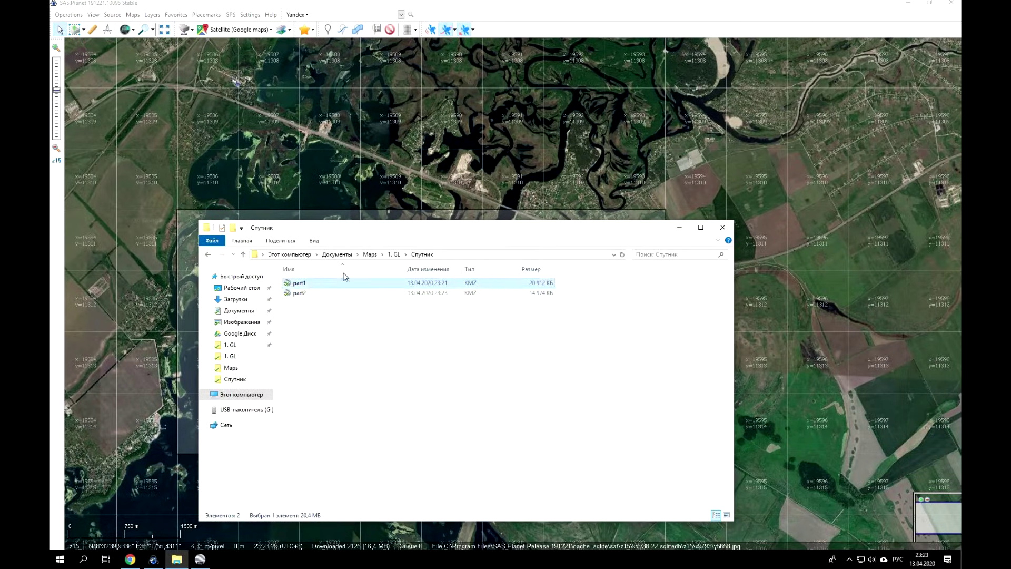
left_click(682, 229)
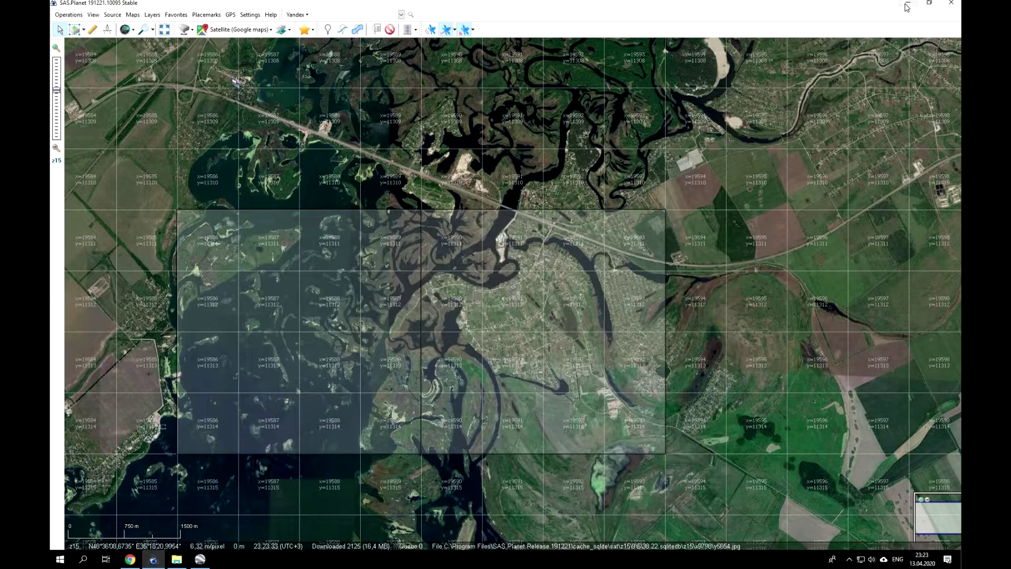
left_click(906, 7)
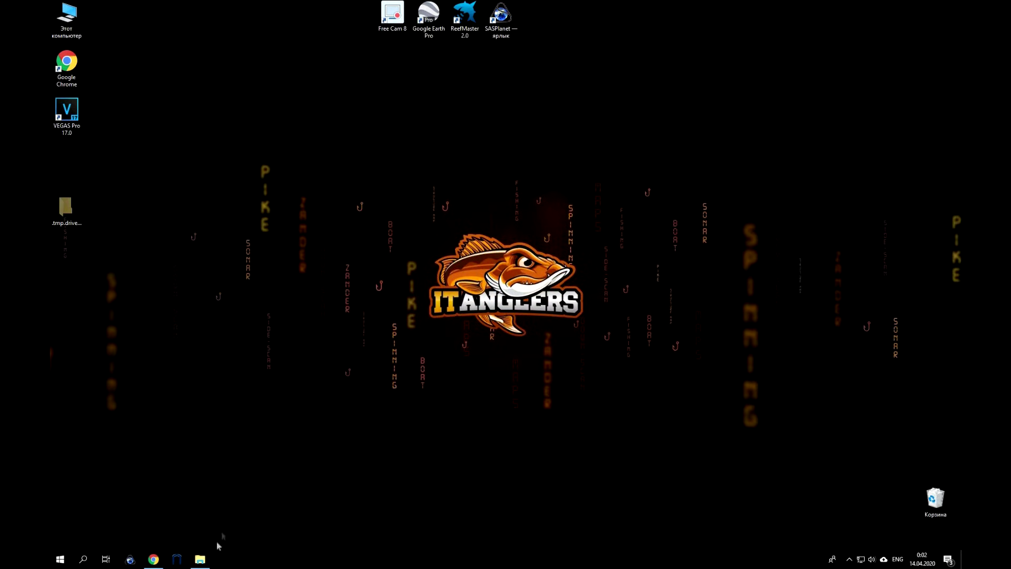
Extract part1.kmz in place and part2.kmz into a part2 folder using 7-Zip.
left_click(200, 559)
left_click(304, 285)
right_click(304, 285)
mouse_move(490, 324)
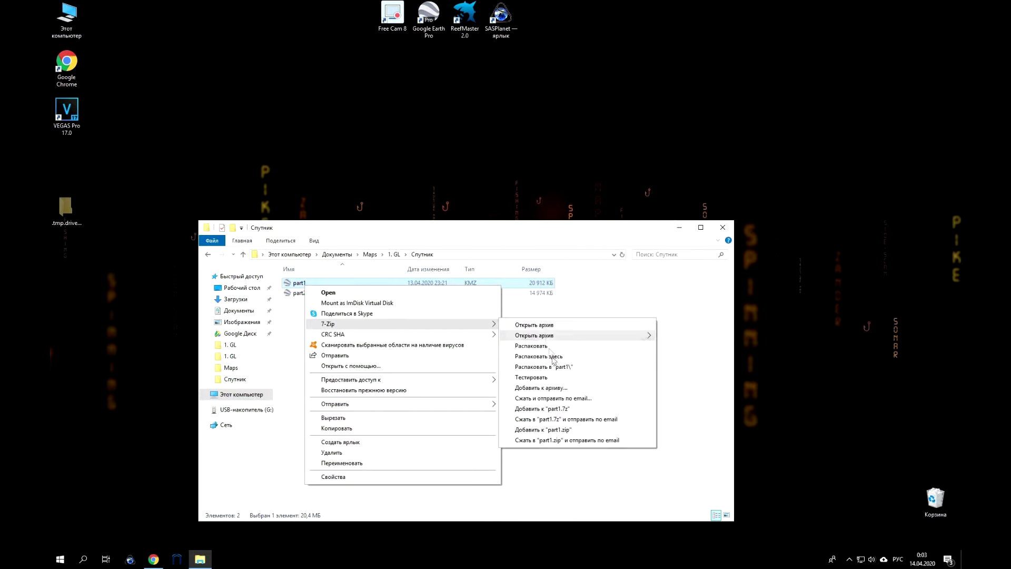
left_click(548, 357)
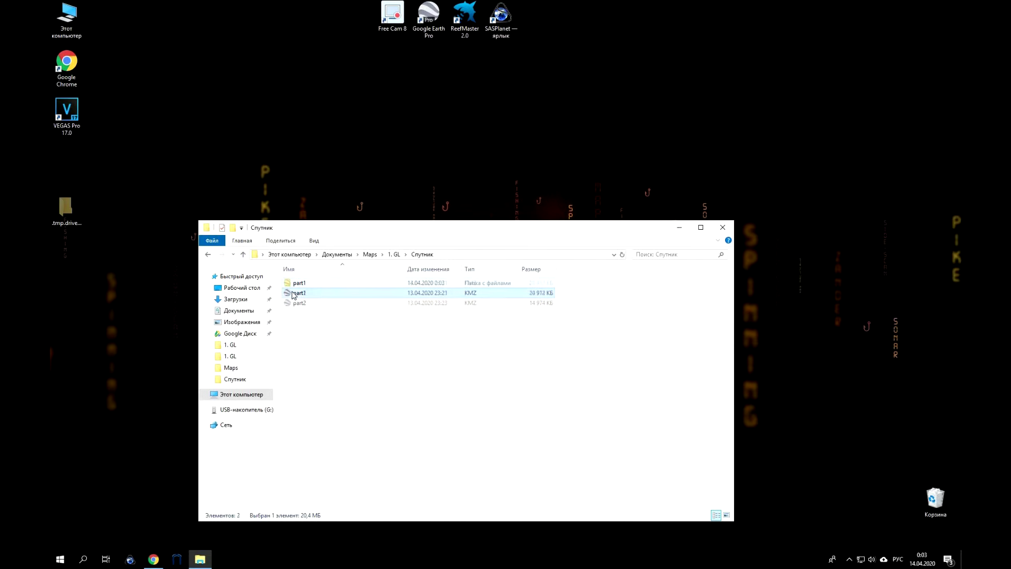
right_click(298, 304)
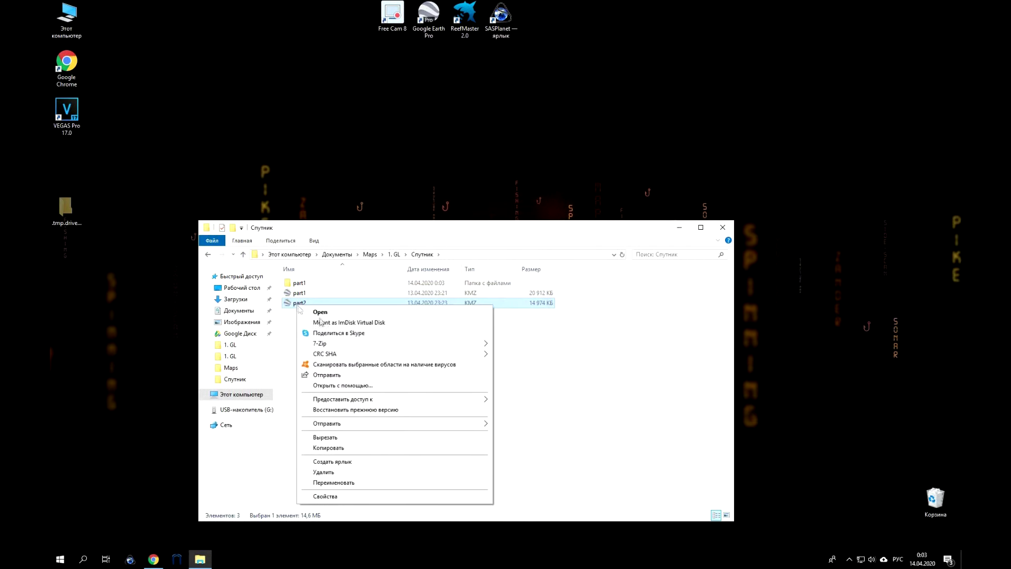
mouse_move(472, 345)
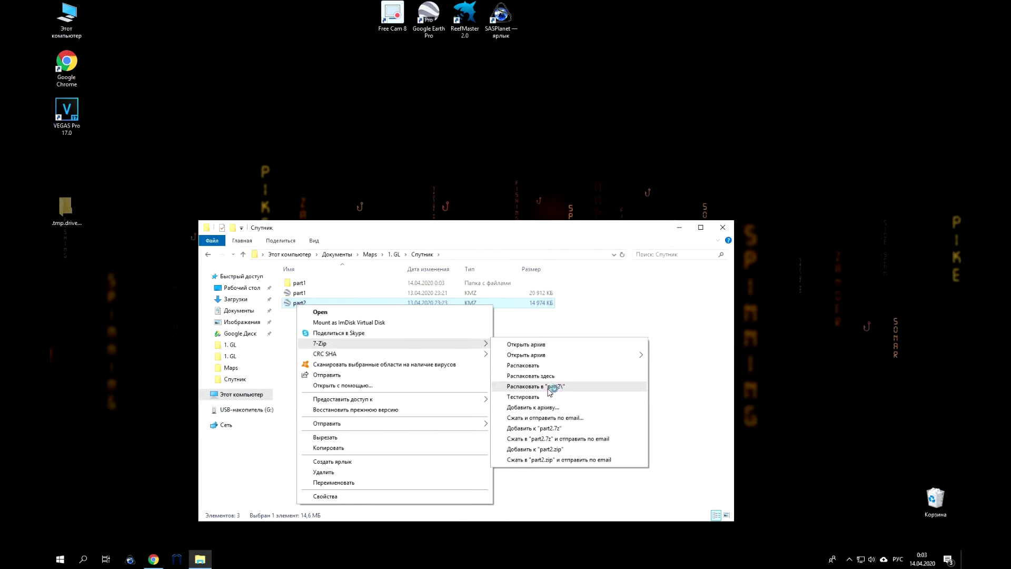
left_click(548, 388)
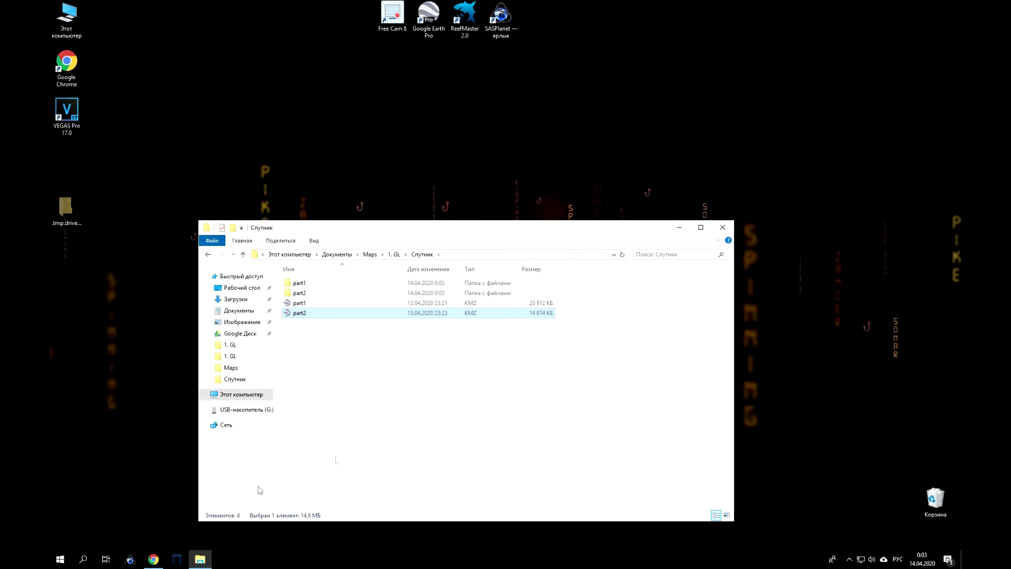
Launch Insight Map Creator and open its View menu.
left_click(177, 559)
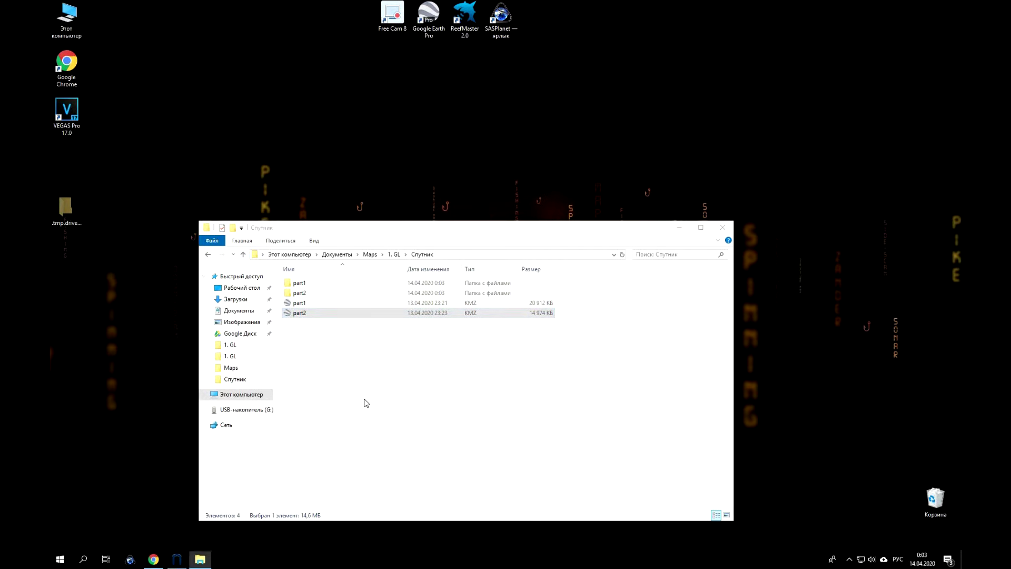
left_click(387, 199)
mouse_move(416, 210)
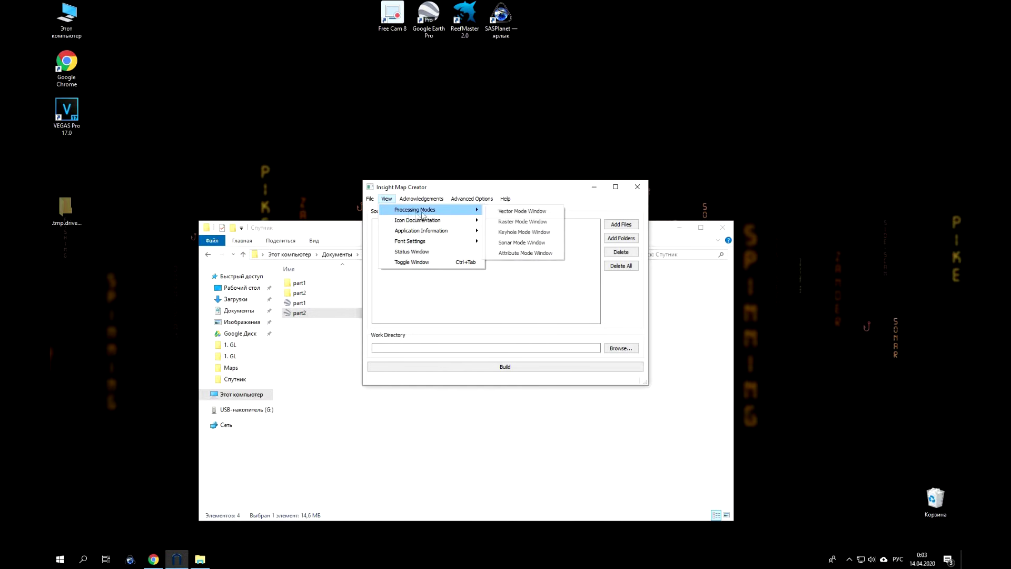
Switch to Keyhole mode and add part1\doc.kml as a source file.
left_click(528, 235)
left_click(631, 226)
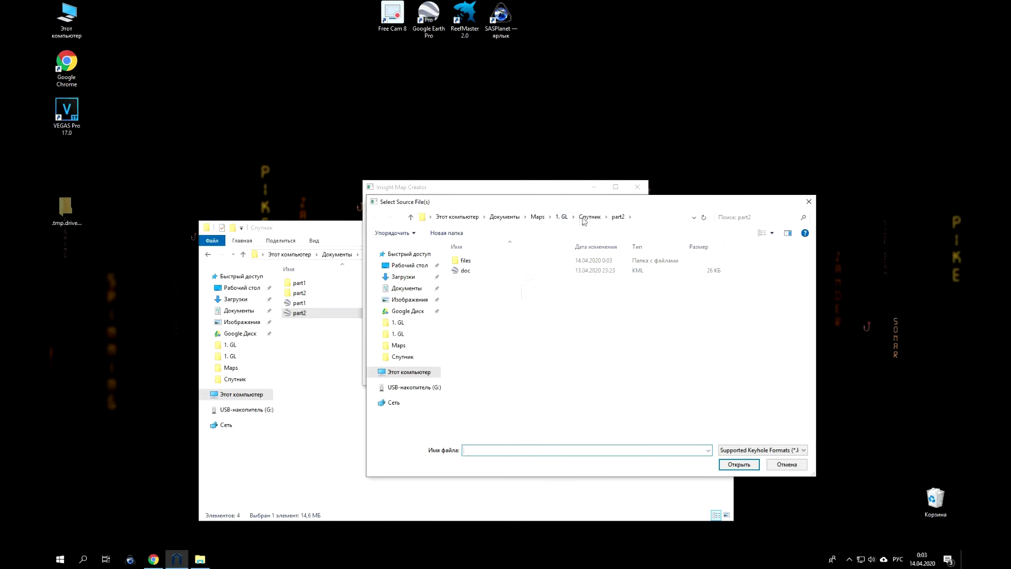
left_click(587, 217)
double_click(485, 260)
double_click(463, 271)
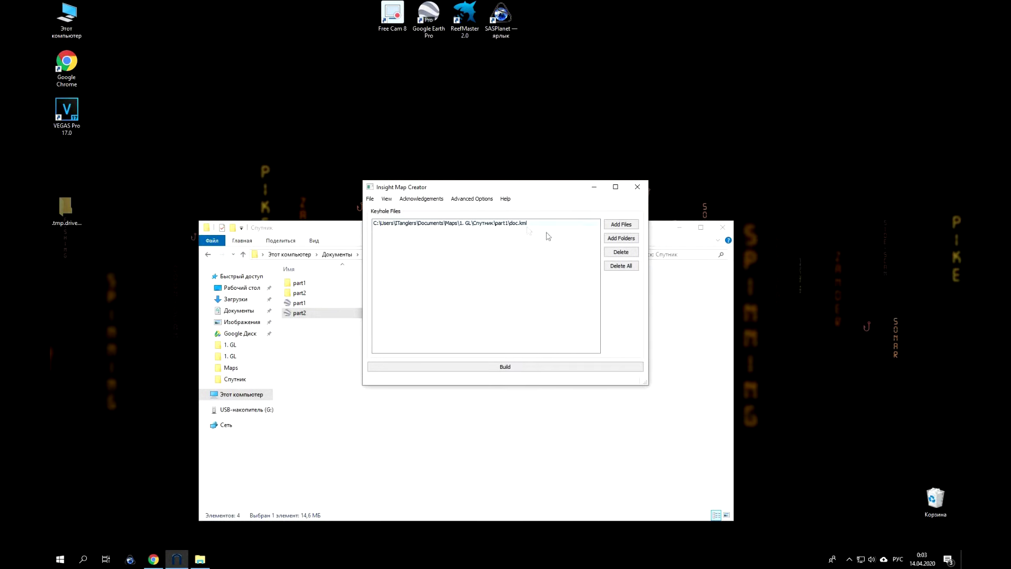
Add part2\doc.kml as a second source and build the map from both files.
left_click(621, 225)
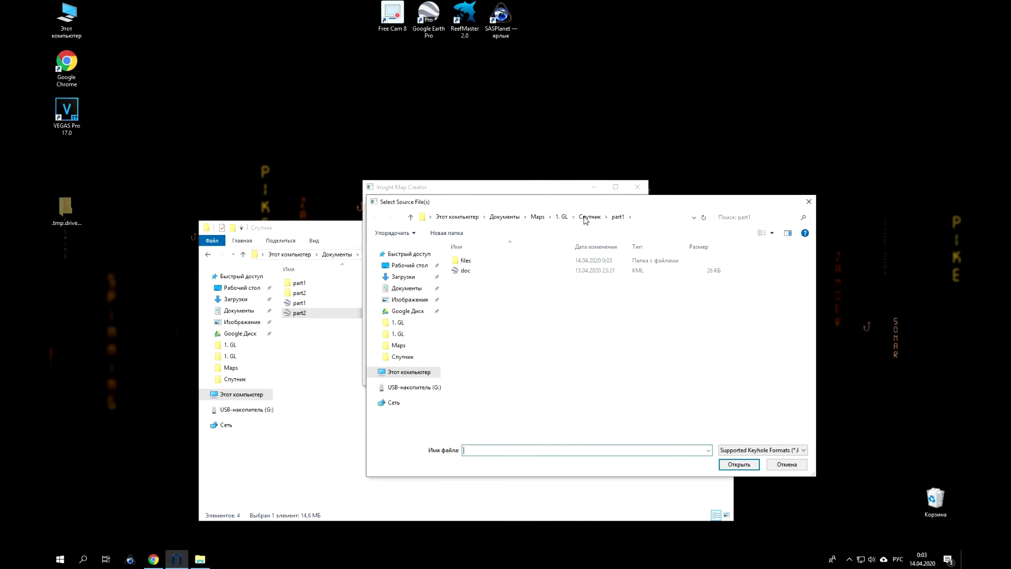
left_click(588, 217)
double_click(476, 270)
left_click(470, 272)
left_click(740, 467)
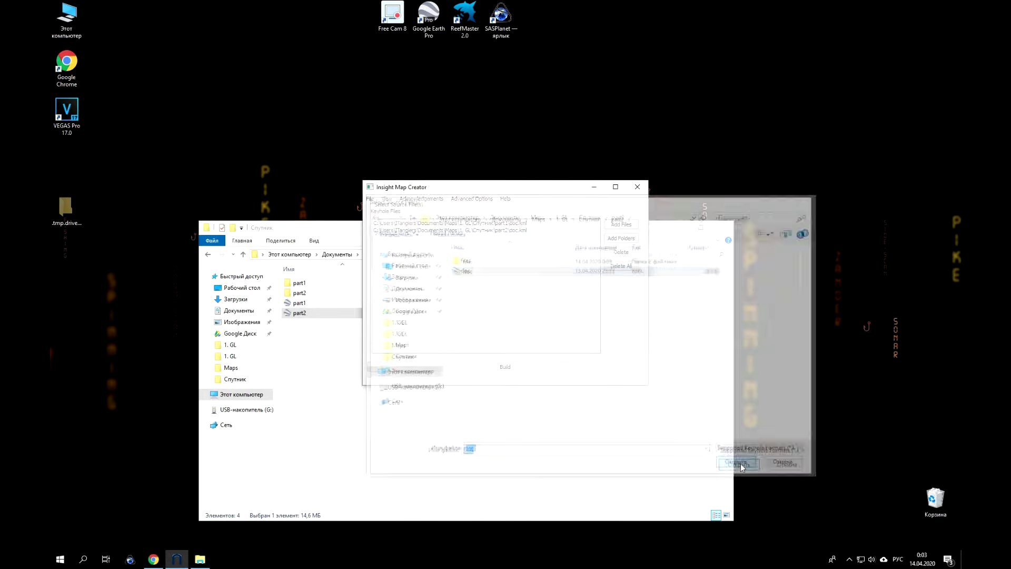
left_click(519, 368)
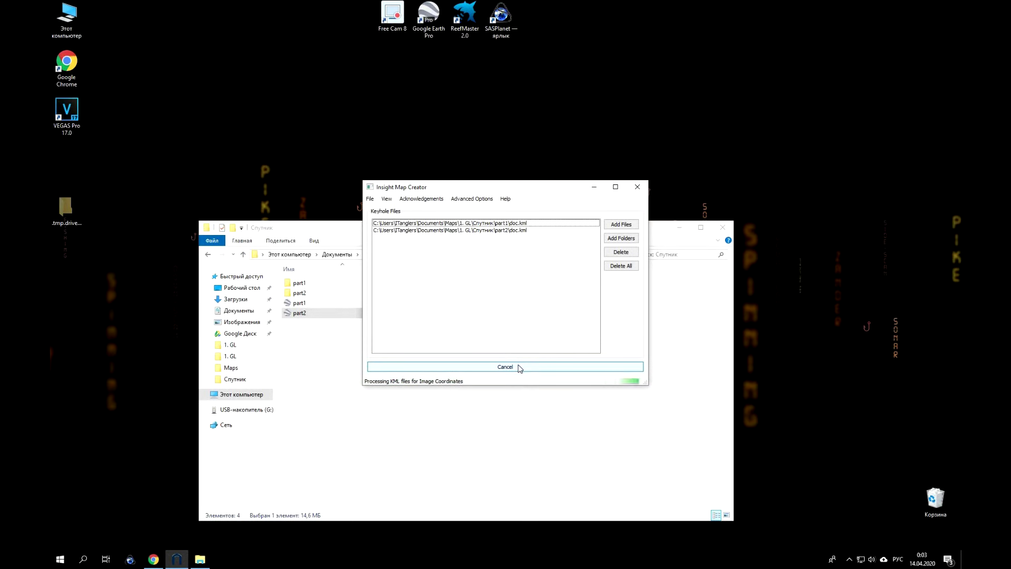
left_click(387, 200)
mouse_move(442, 211)
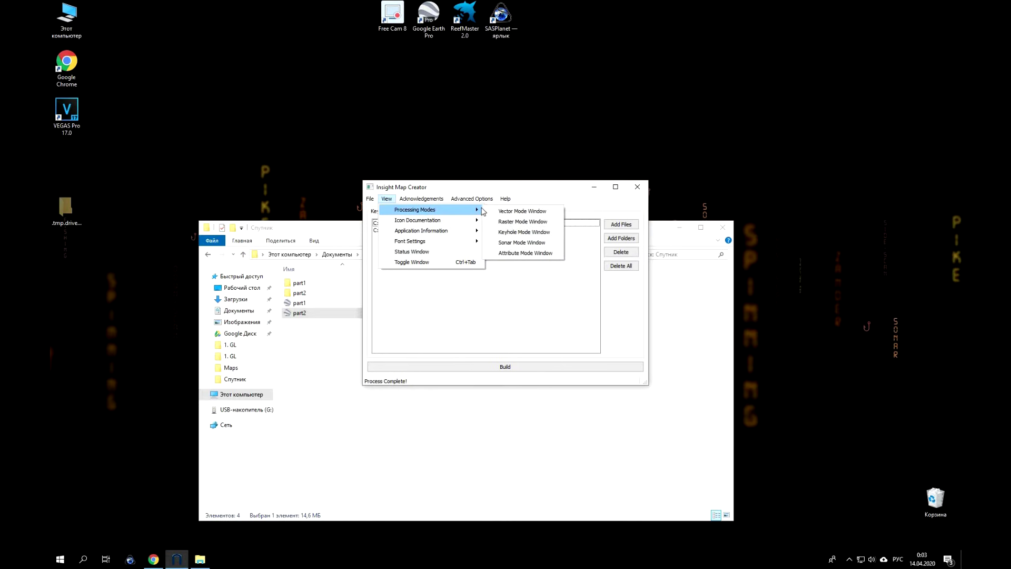
Switch to Raster mode and set the raster imagery type to Shaded Relief.
left_click(516, 223)
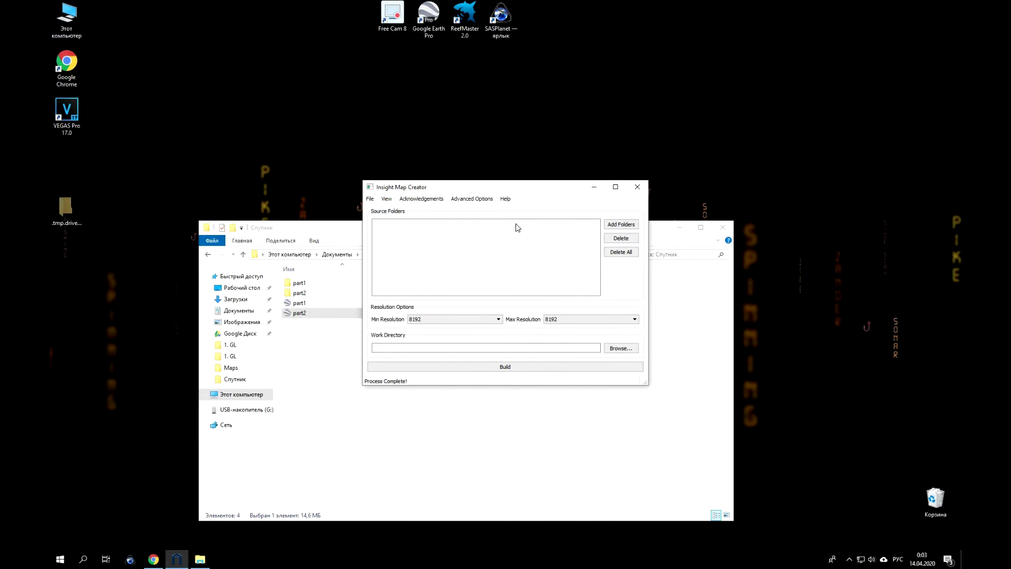
left_click(485, 200)
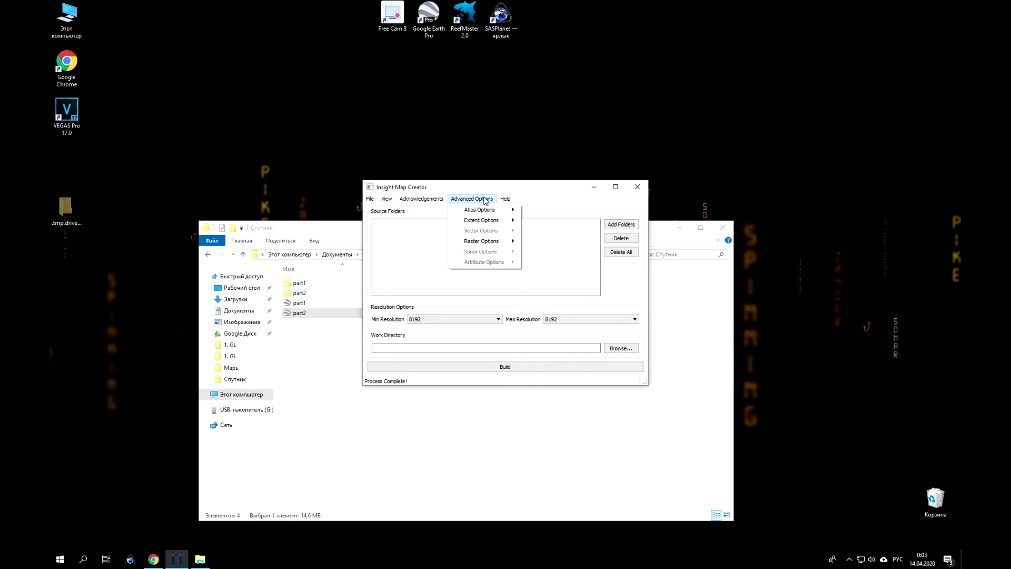
mouse_move(487, 244)
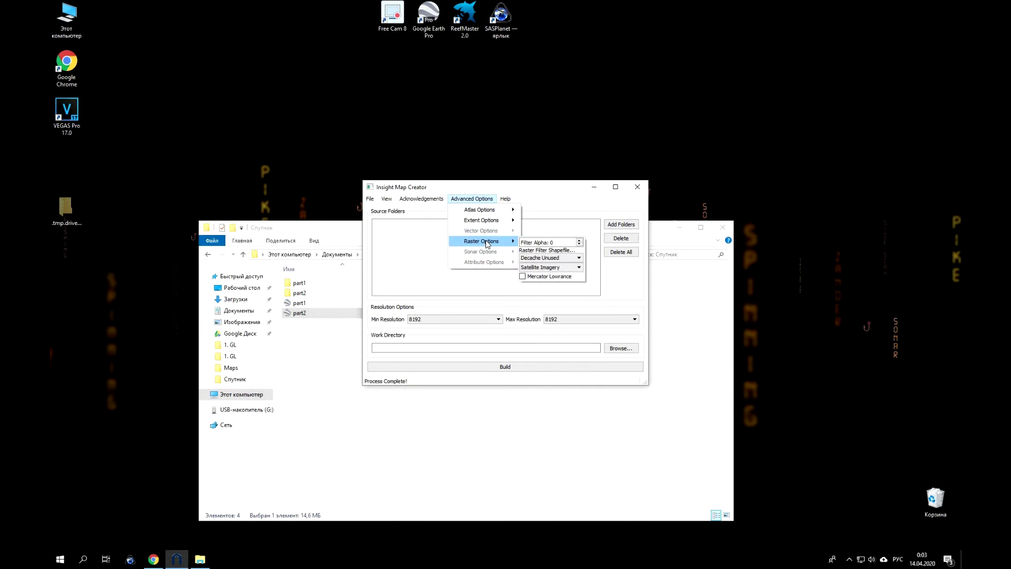
left_click(556, 267)
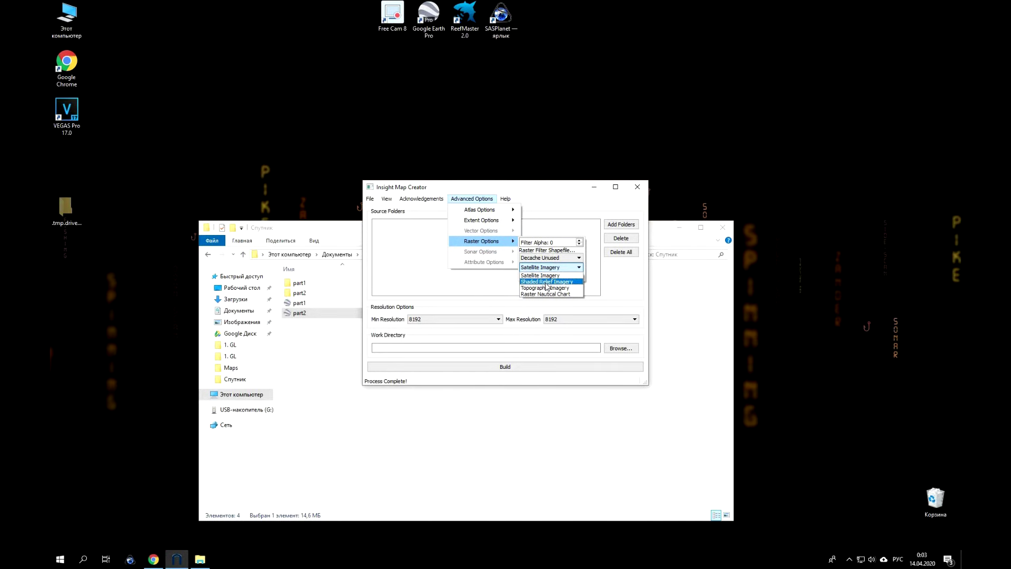
left_click(546, 282)
Enter the atlas description D=Satelite and close the description box.
mouse_move(502, 214)
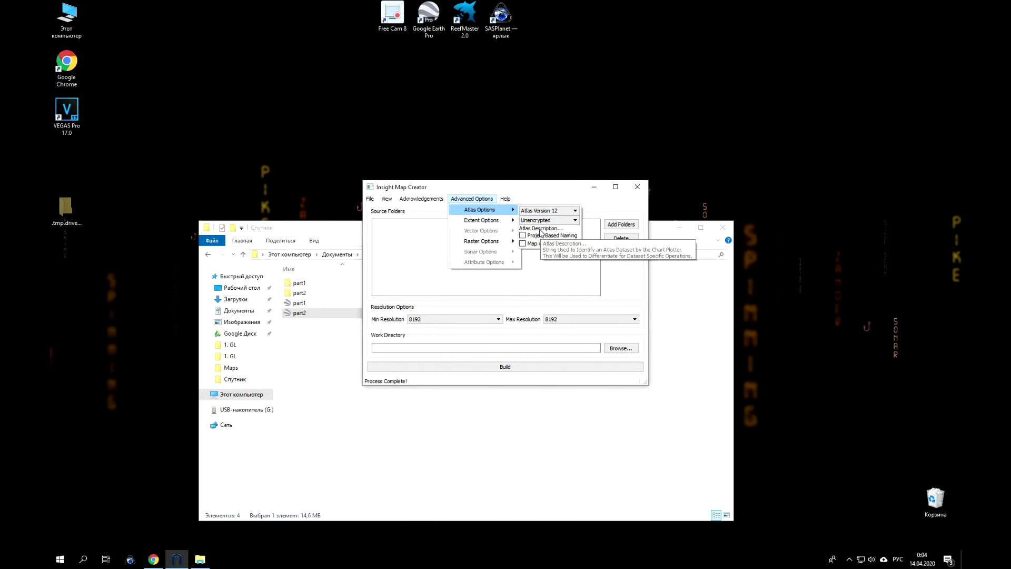
left_click(540, 229)
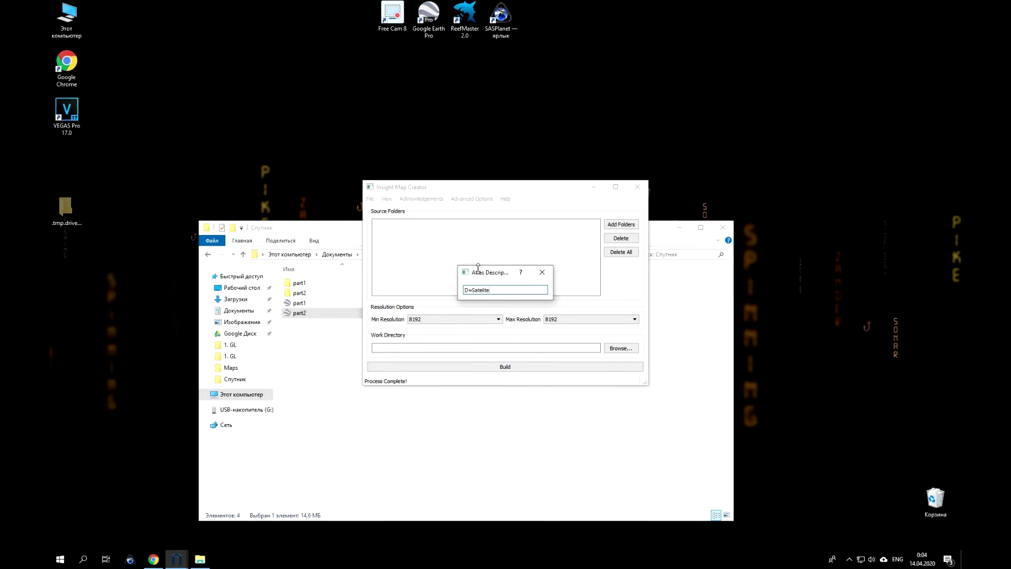
left_click(548, 278)
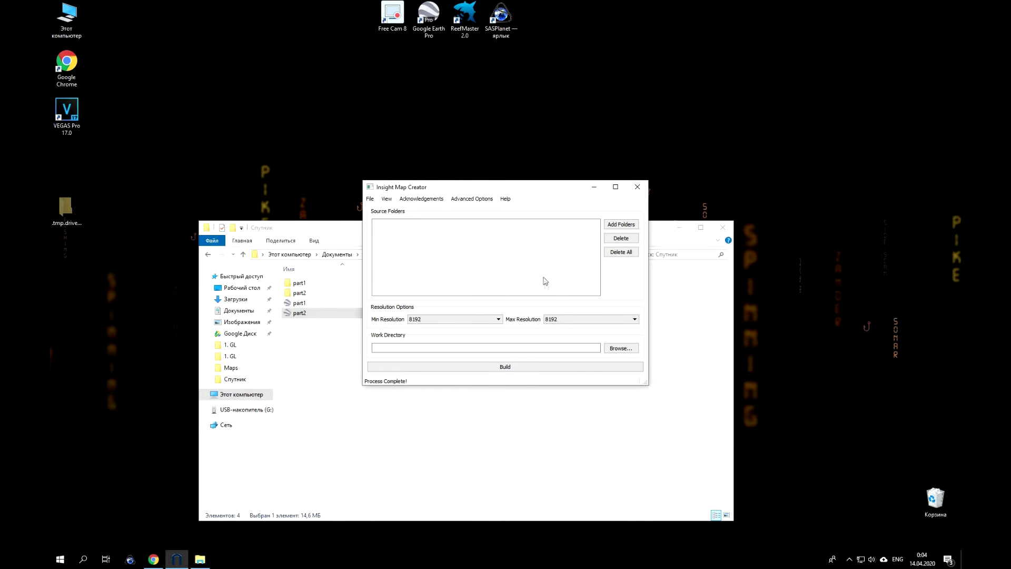
Add the part1 and part2 folders as raster source folders.
left_click(623, 227)
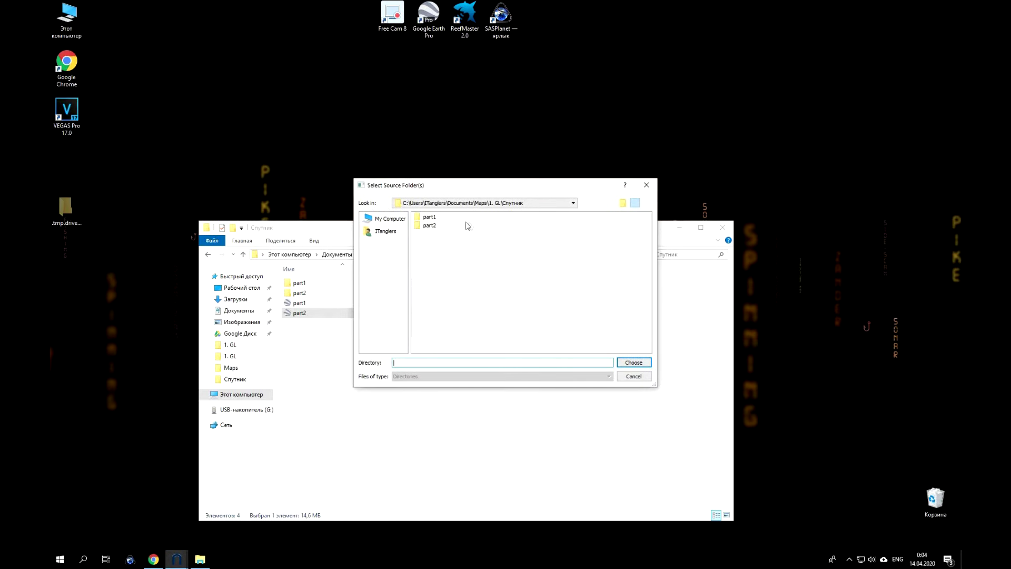
left_click(429, 218)
left_click(430, 226, "shift")
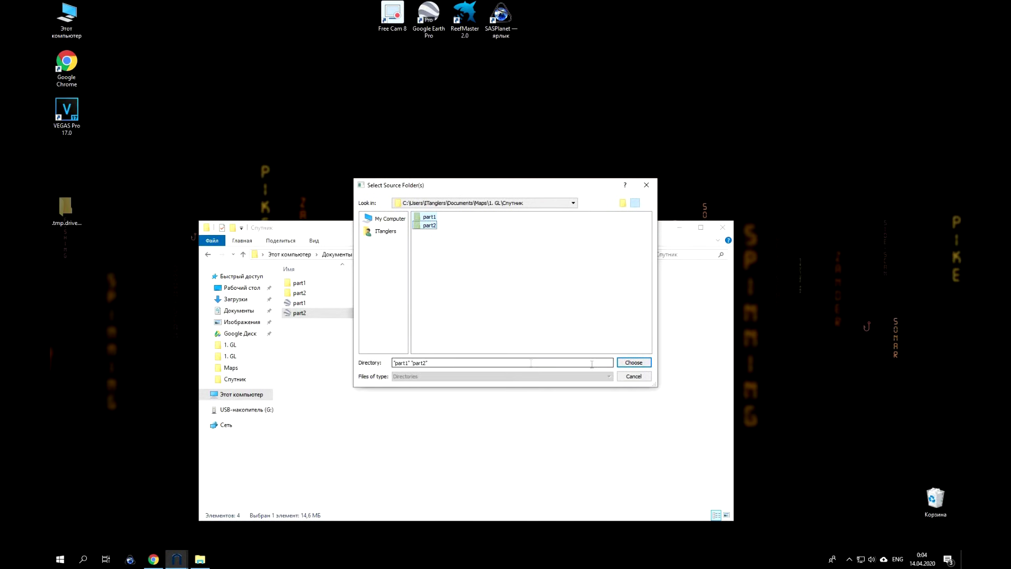
left_click(634, 363)
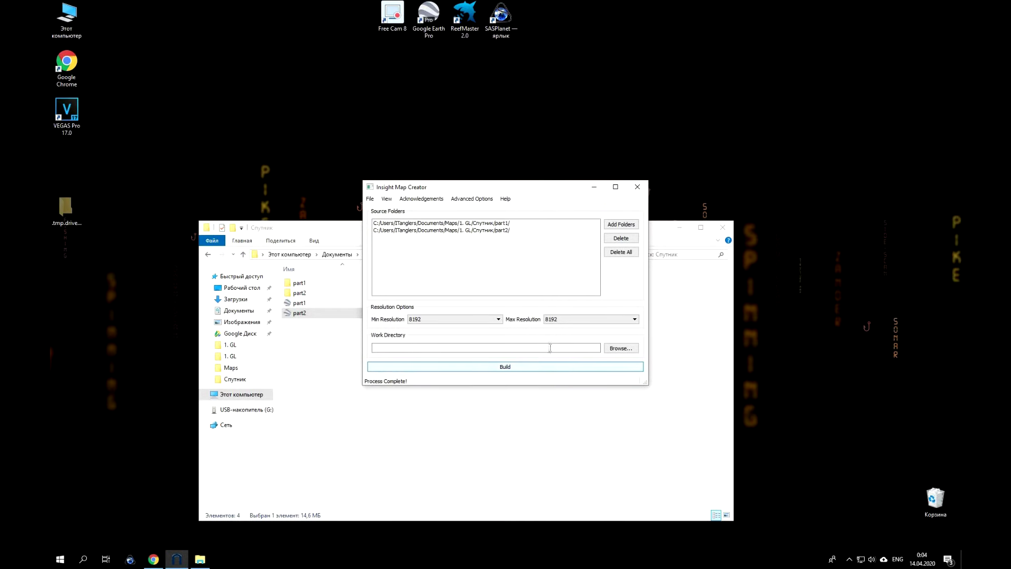
Set minimum resolution to 2 and maximum resolution to 128.
left_click(457, 319)
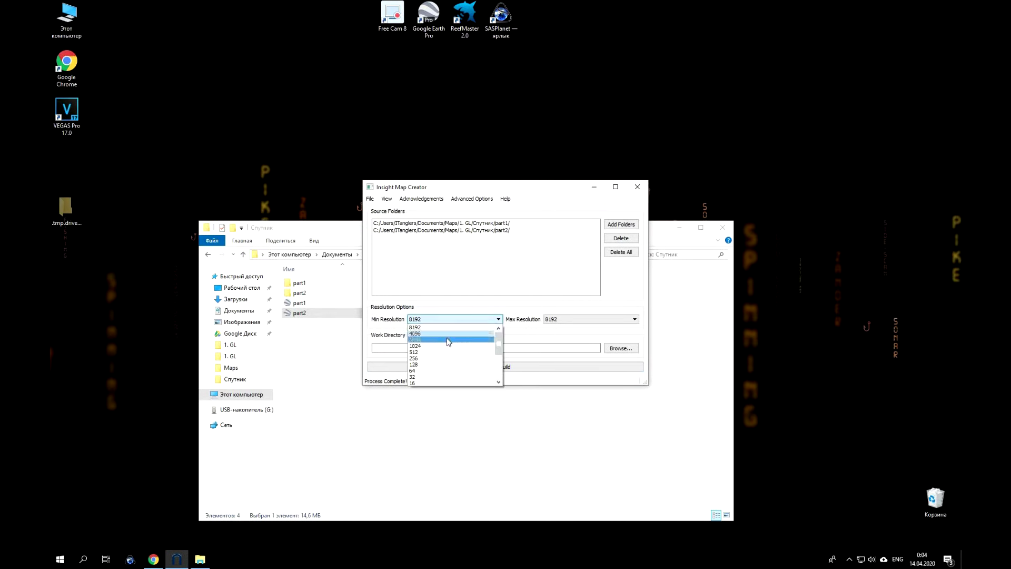
scroll(448, 343, "down", 1)
scroll(430, 354, "down", 1)
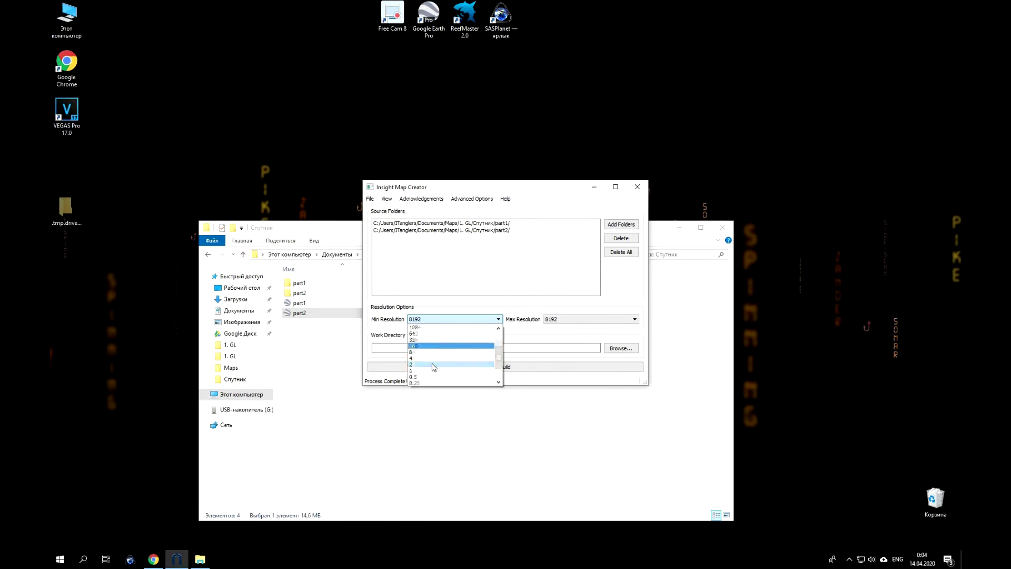
left_click(424, 365)
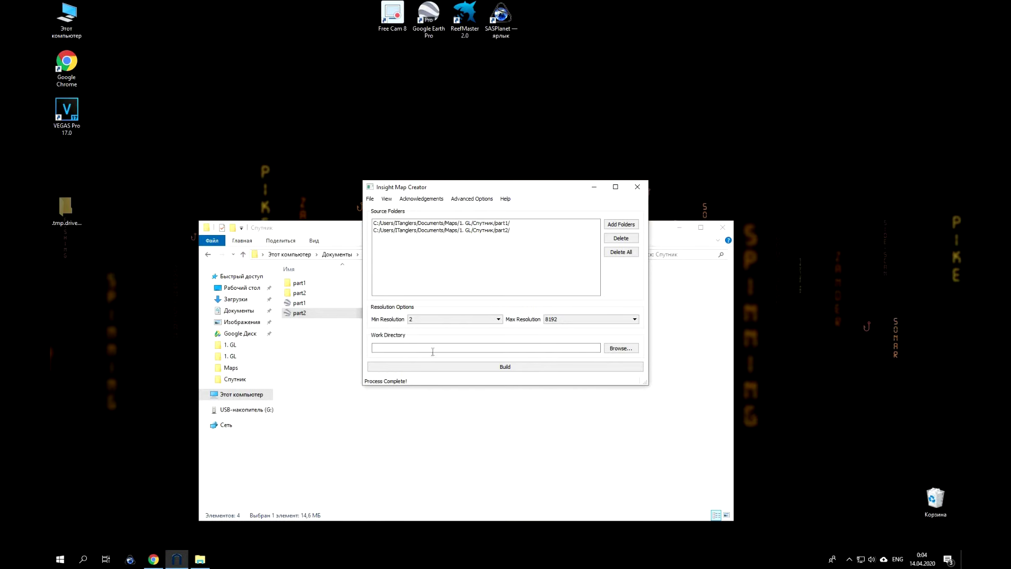
left_click(575, 319)
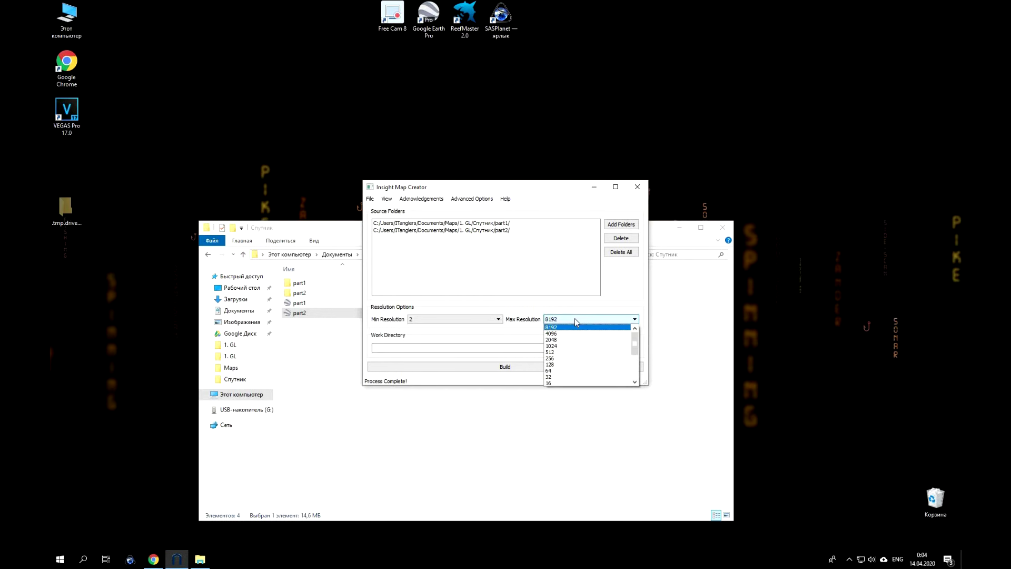
left_click(562, 364)
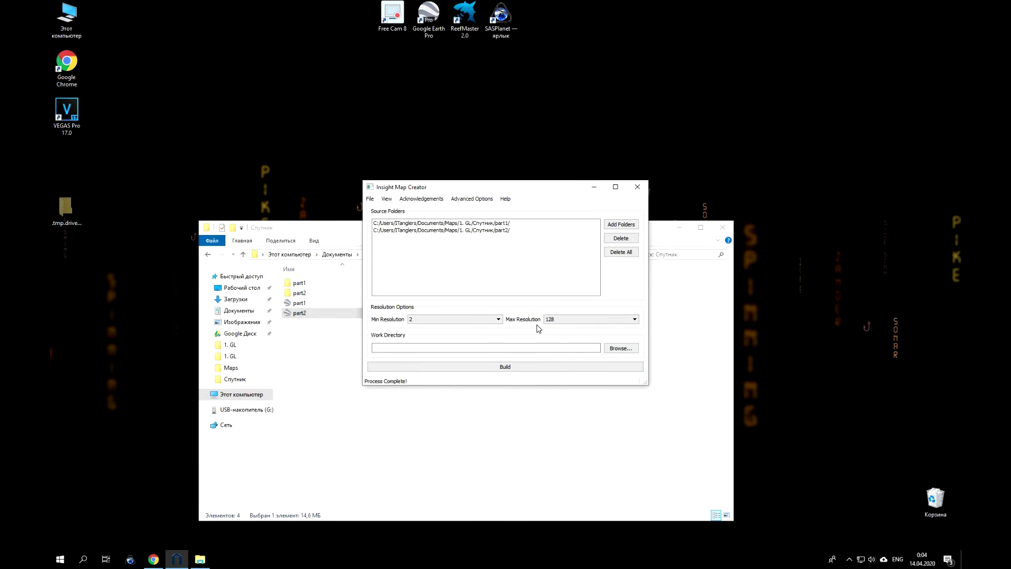
Choose the Спутник folder as the work directory.
left_click(628, 349)
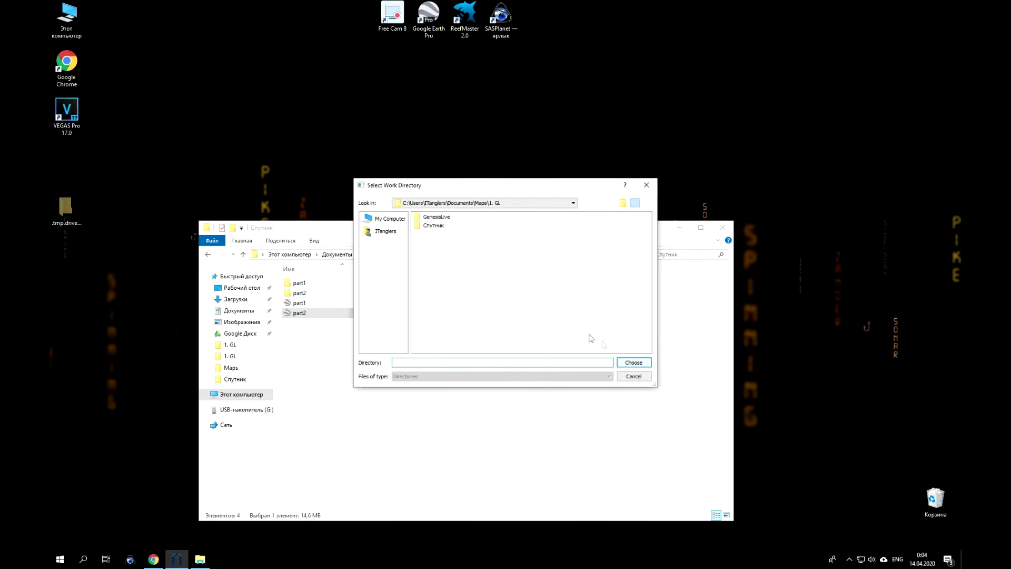
double_click(440, 229)
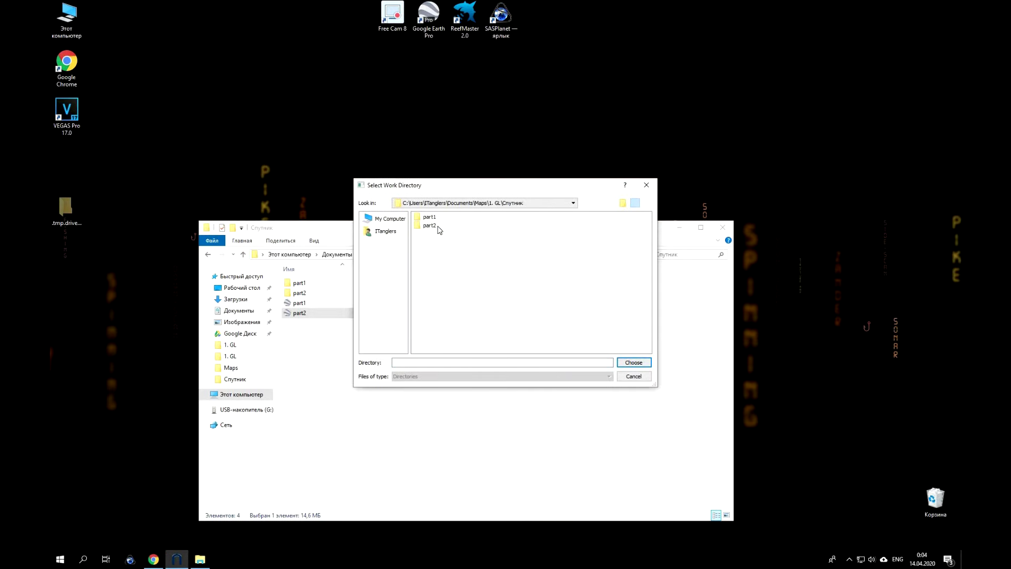
left_click(633, 363)
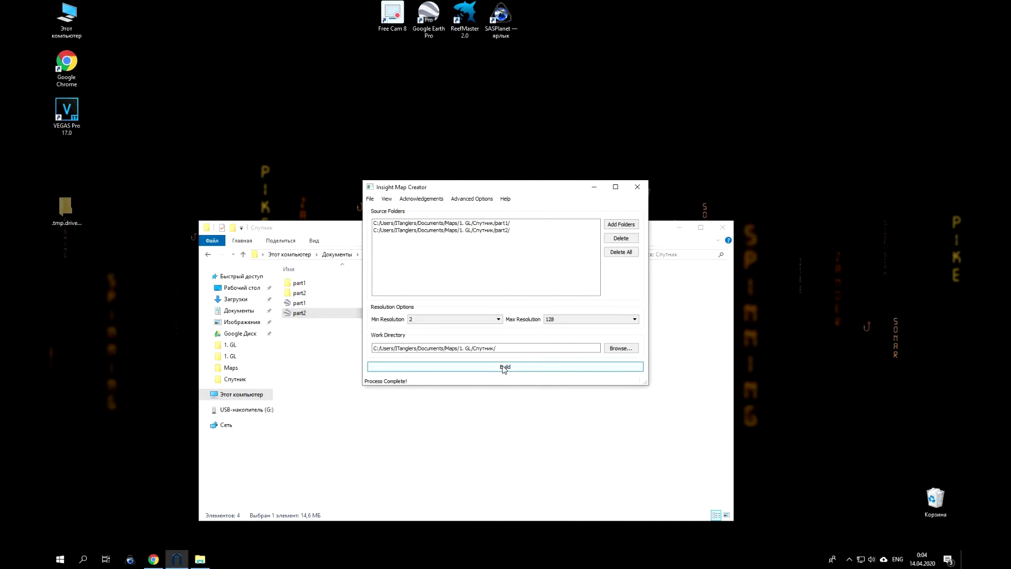
Build the raster map and close Insight Map Creator once processing completes.
left_click(504, 367)
left_click(679, 227)
left_click_drag(537, 188, 524, 45)
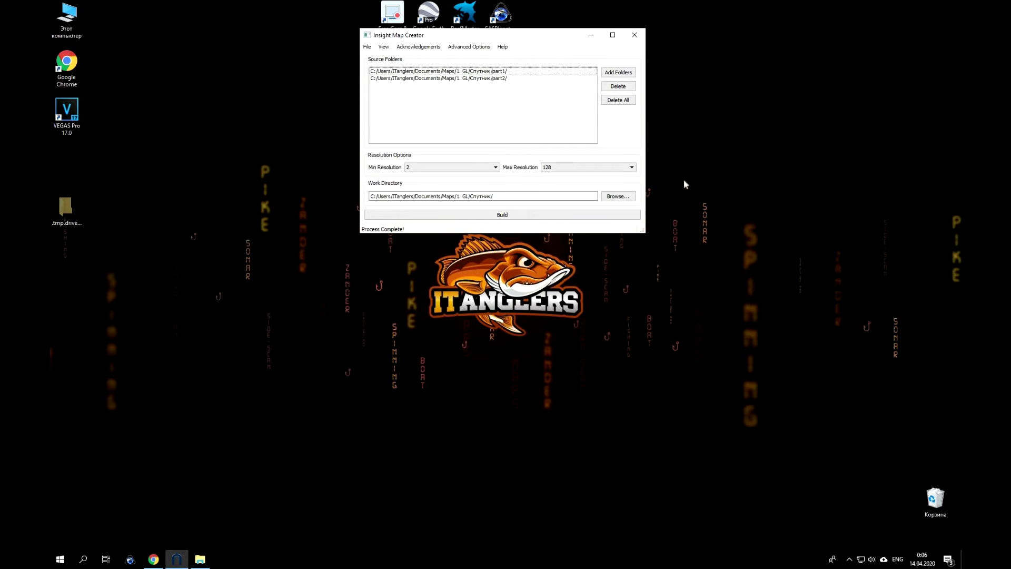
left_click(635, 35)
Close without saving, then rename the BoundAT5s folder in Спутник to Satelite.
left_click(505, 301)
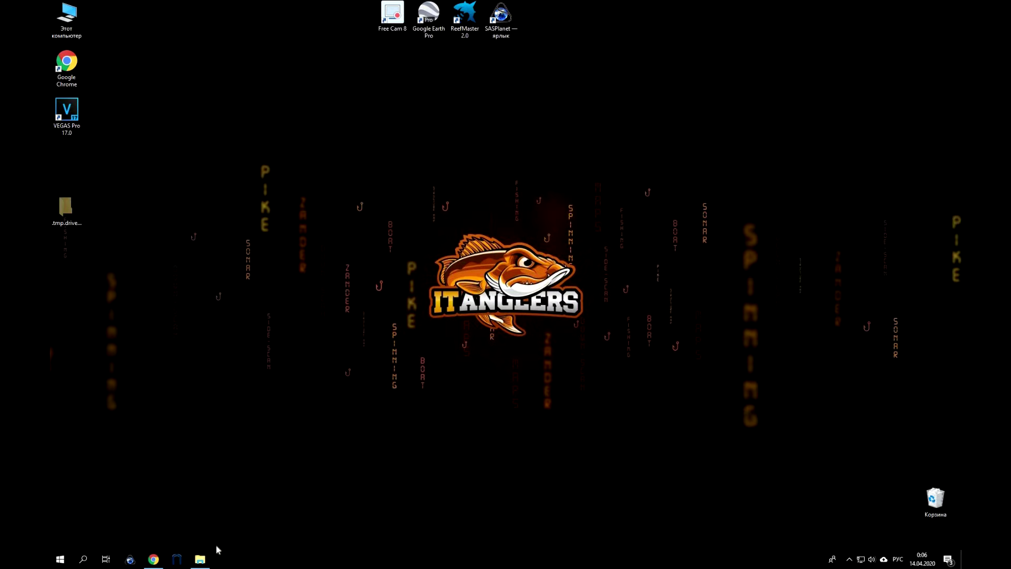
left_click(200, 562)
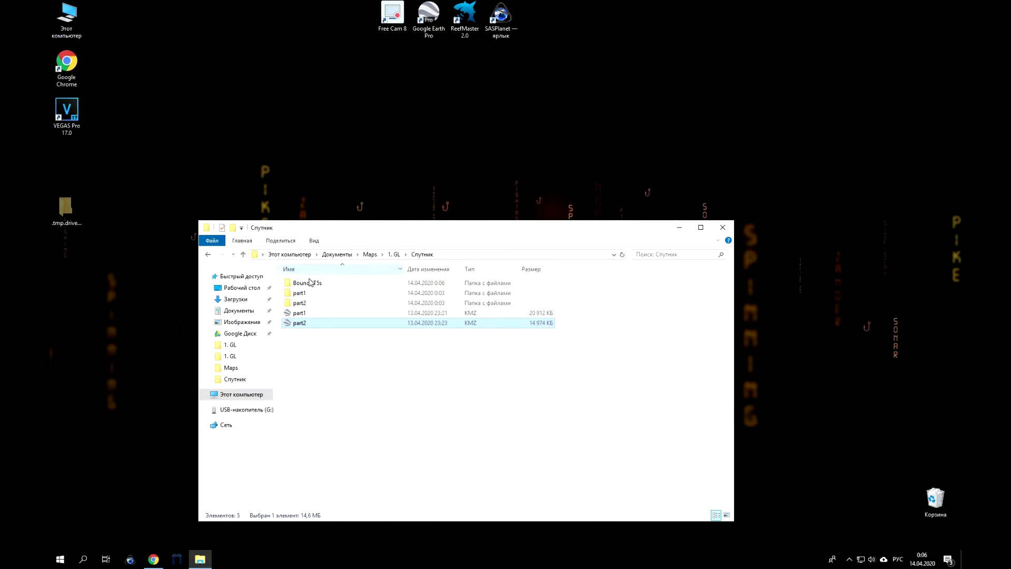
left_click(312, 288)
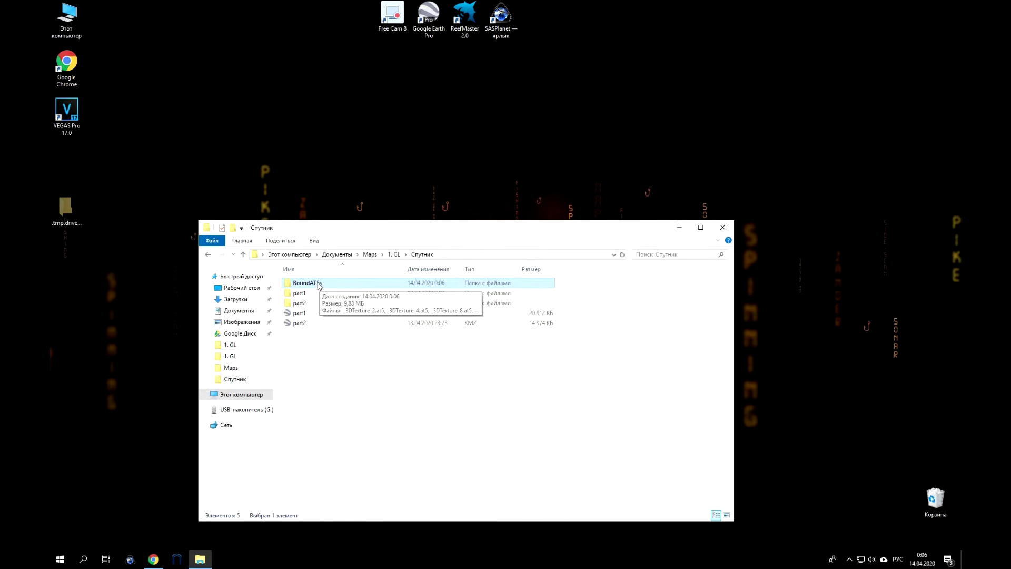
left_click(319, 282)
key("alt+shift")
type("Satelite")
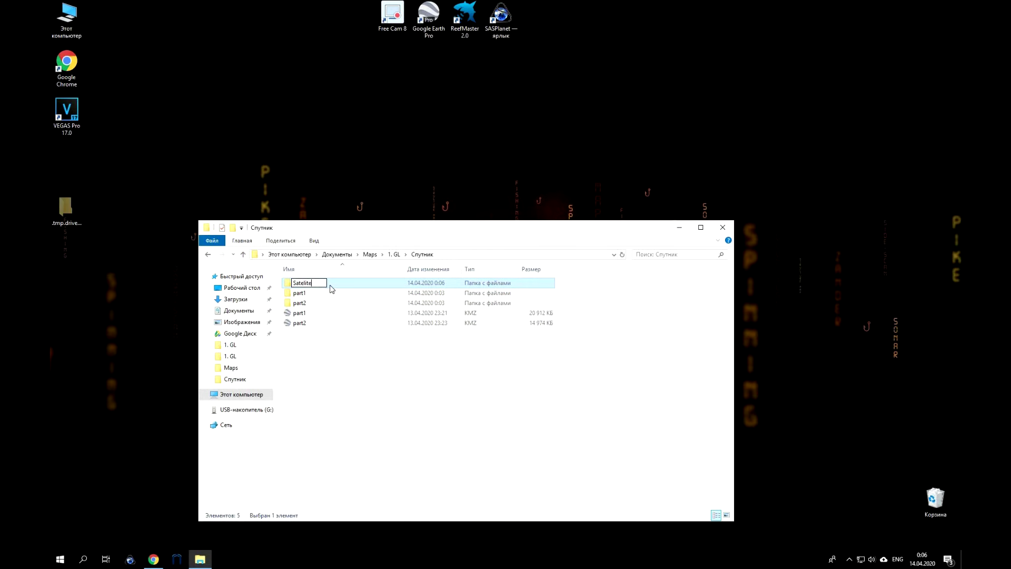
key("Return")
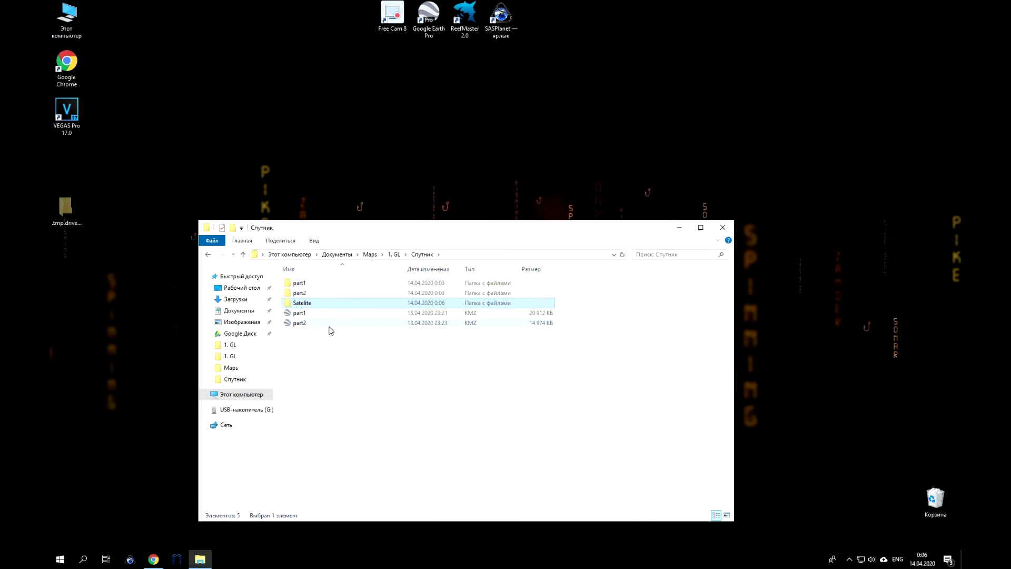
Copy the Satelite folder and go to USB-накопитель (G:).
double_click(306, 304)
right_click(307, 303)
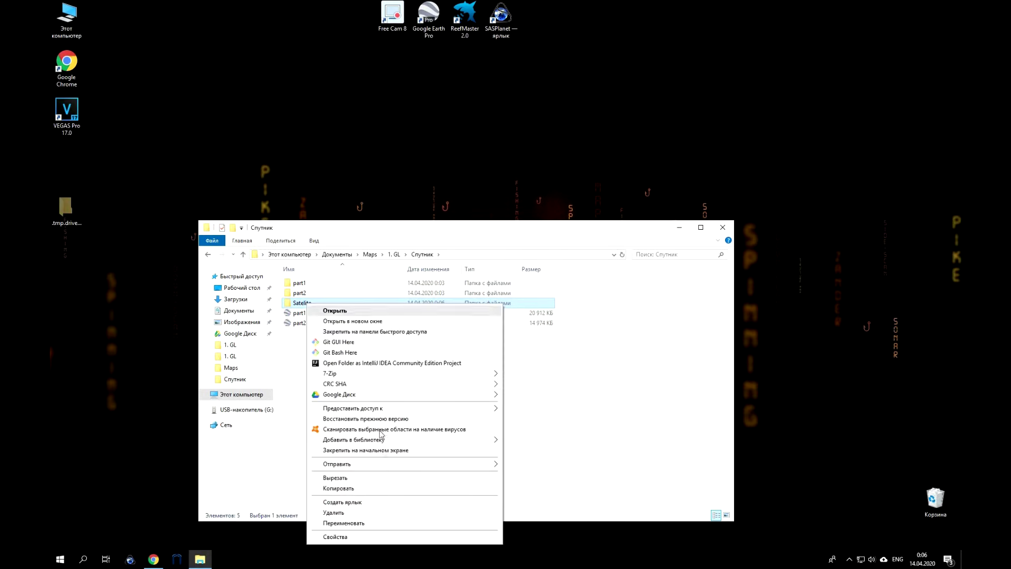
left_click(371, 489)
left_click(246, 410)
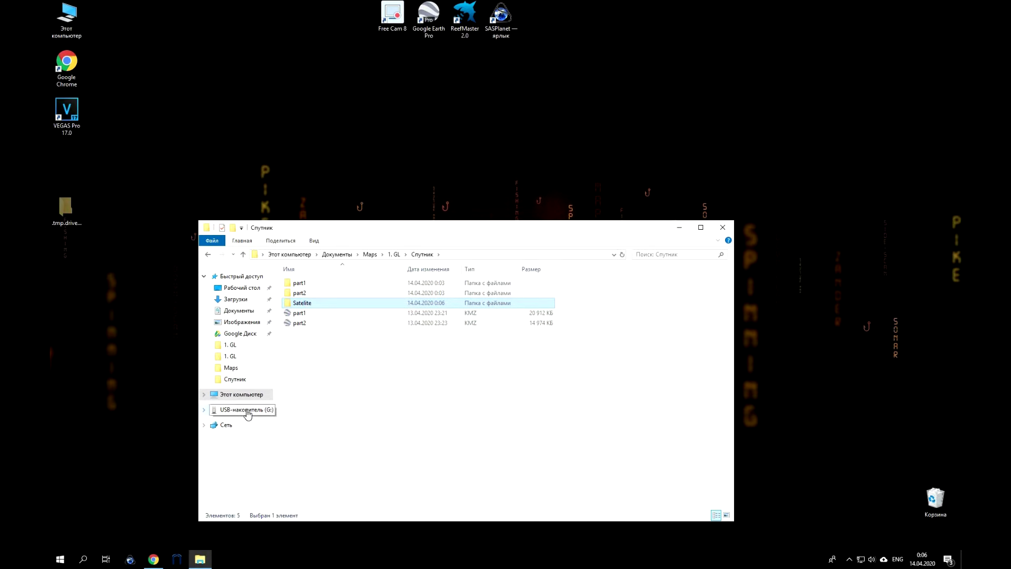
Paste the Satelite folder onto USB drive G:, eject the drive, and minimize Explorer.
right_click(365, 388)
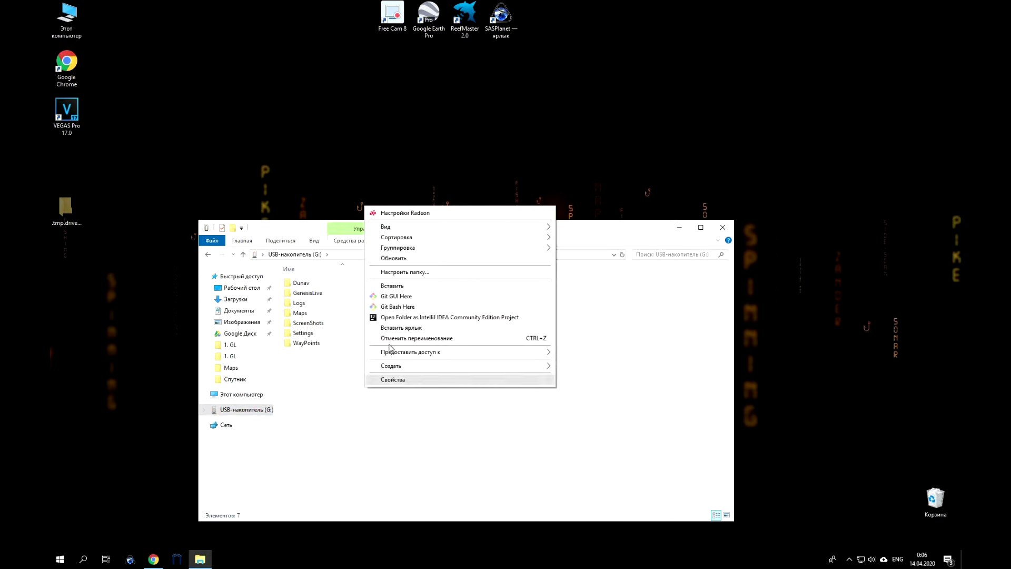
left_click(404, 287)
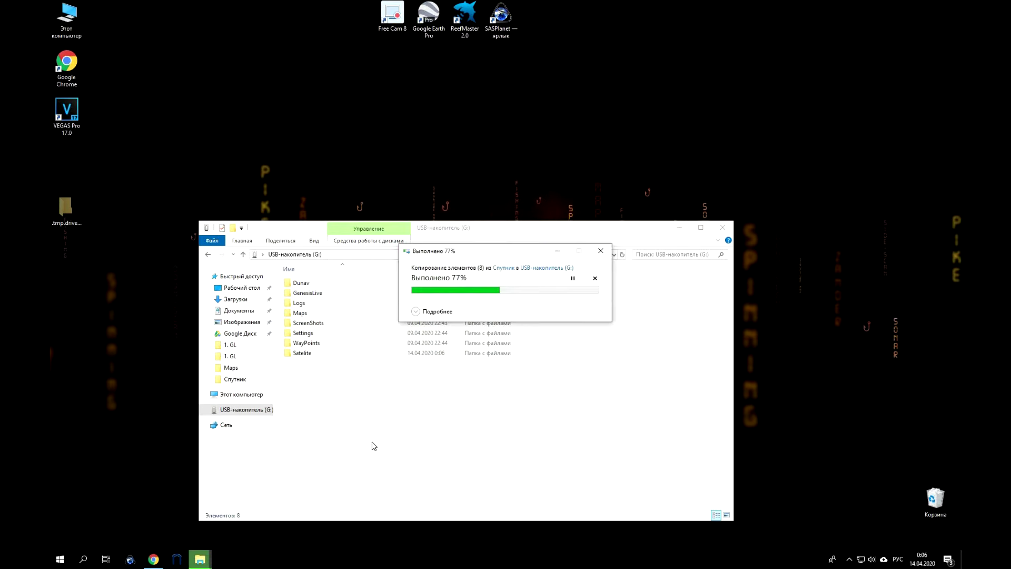
left_click(235, 379)
right_click(240, 410)
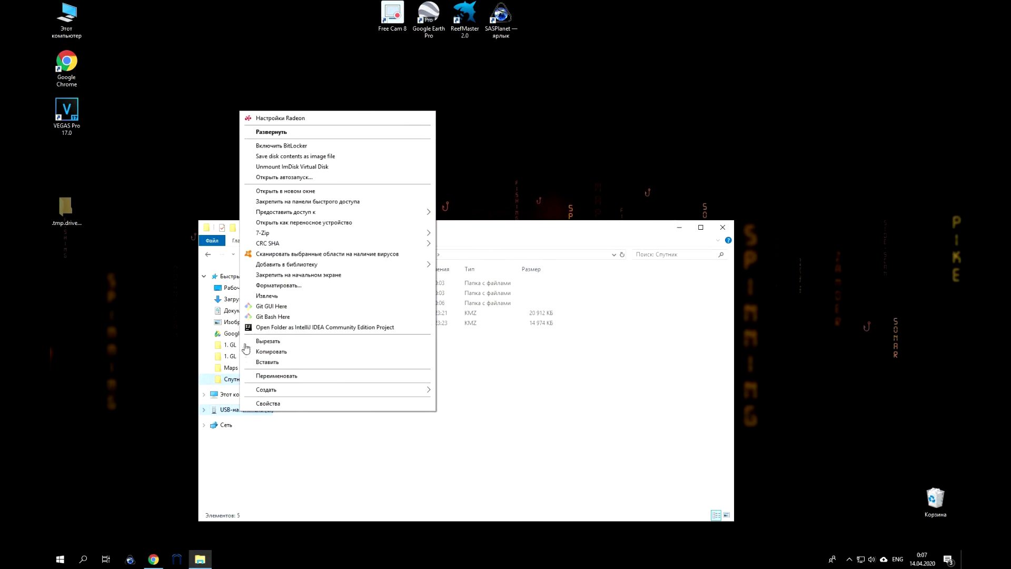
left_click(264, 295)
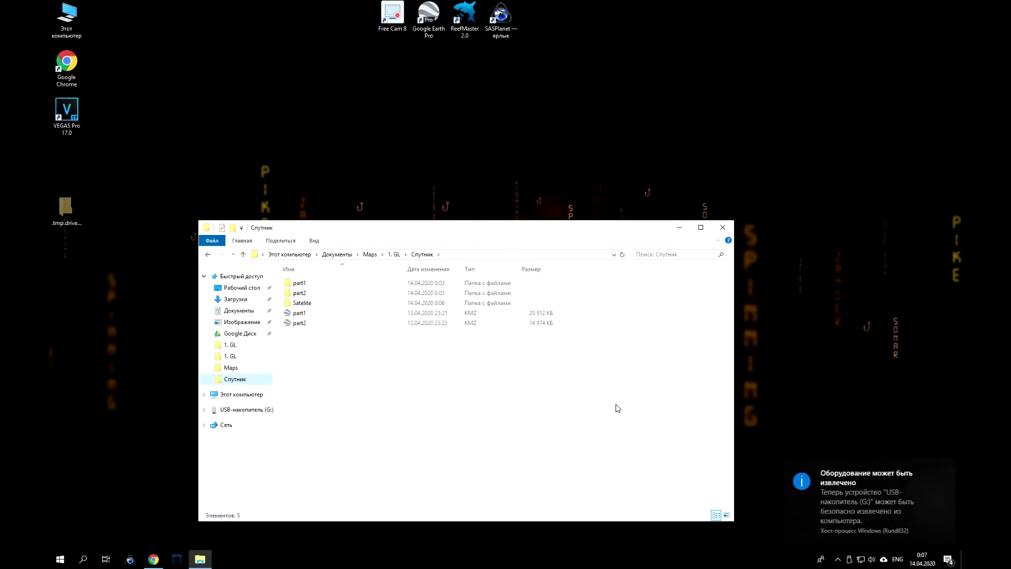
left_click(681, 229)
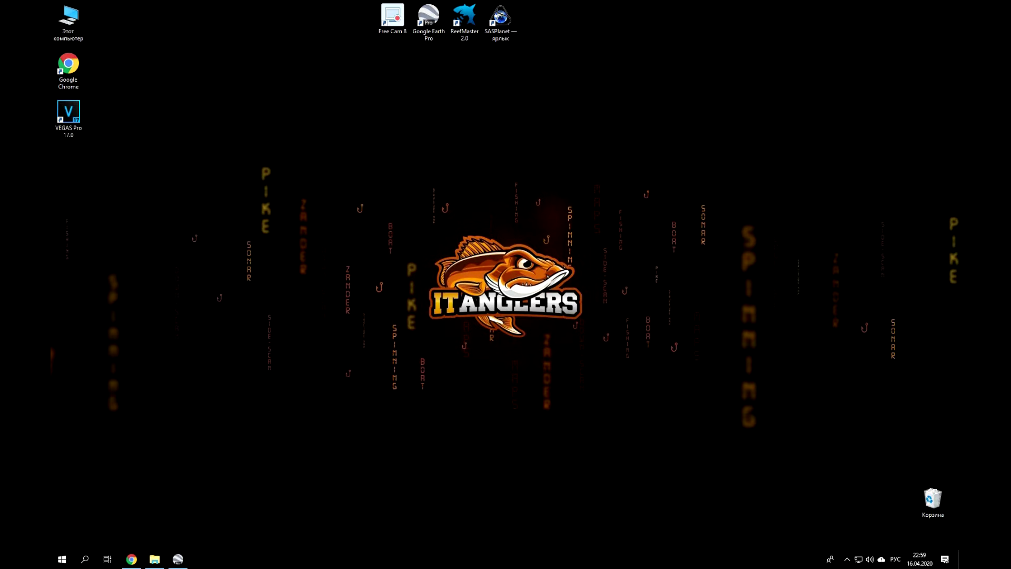
Create a folder named Берега under Мои метки.
left_click(177, 559)
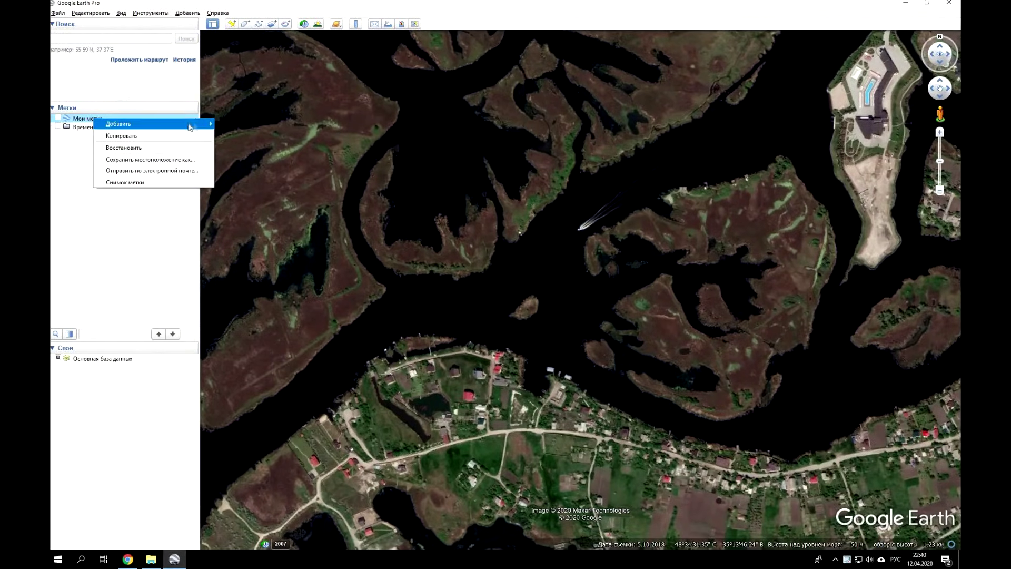
mouse_move(192, 124)
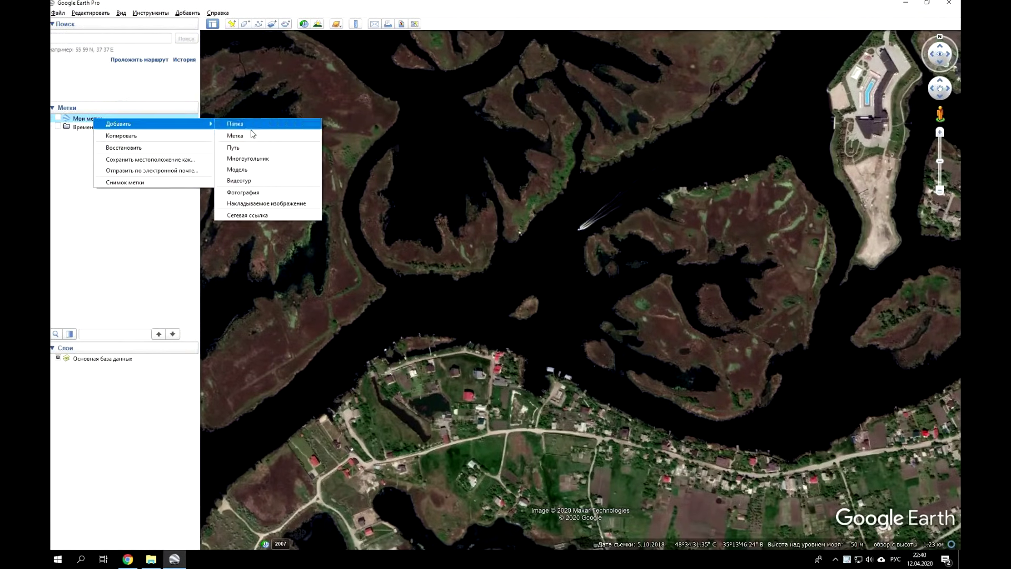
left_click(252, 125)
type("Берега")
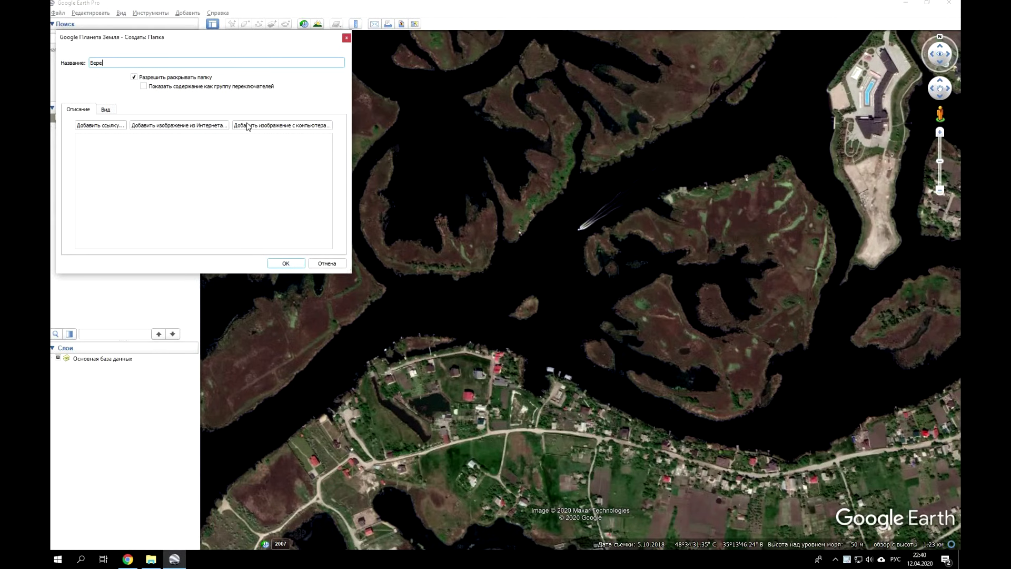
left_click(284, 263)
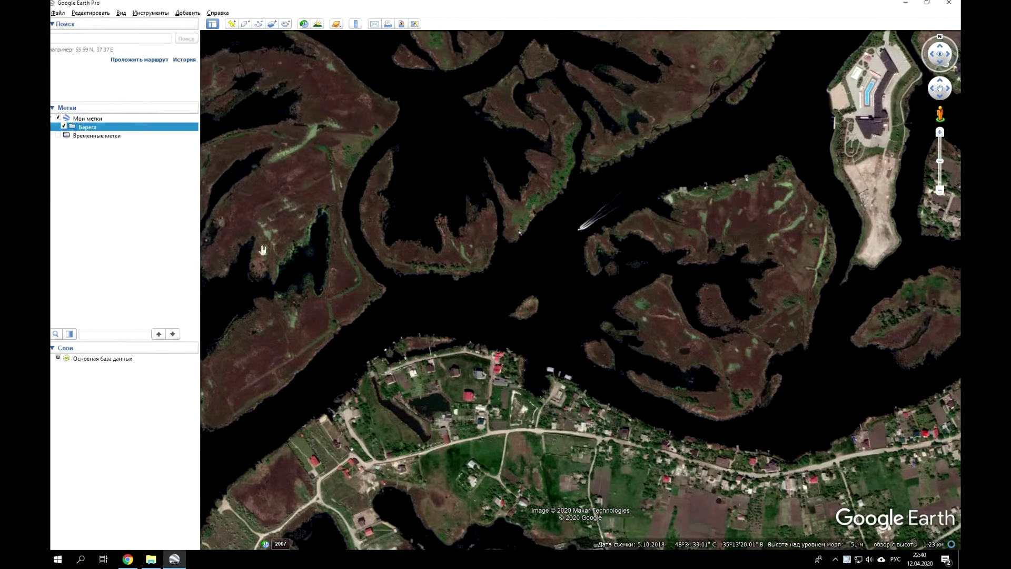
Trace a polygon around the small river island and name it o1.
left_click(246, 23)
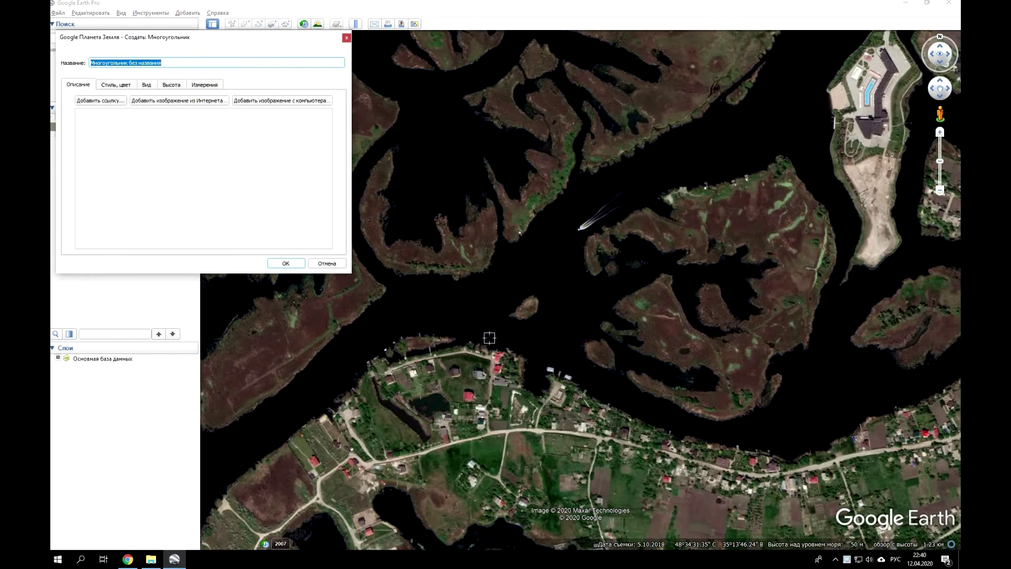
scroll(510, 314, "up", 1)
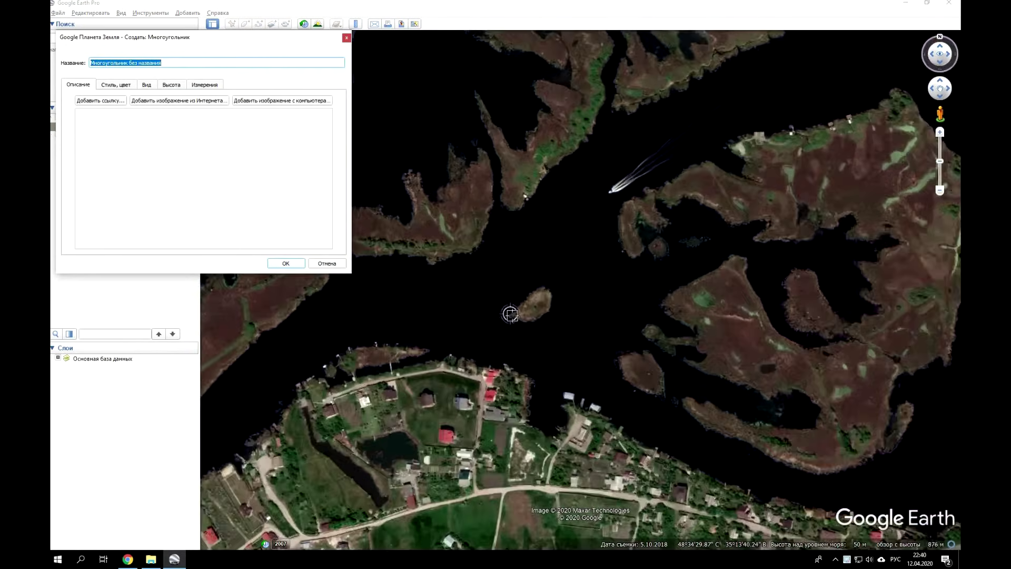
scroll(510, 314, "up", 2)
mouse_move(506, 319)
left_mouse_down()
mouse_move(560, 268)
mouse_move(585, 258)
mouse_move(602, 266)
mouse_move(601, 301)
mouse_move(578, 324)
mouse_move(544, 335)
mouse_move(507, 318)
left_mouse_up()
left_click(168, 40)
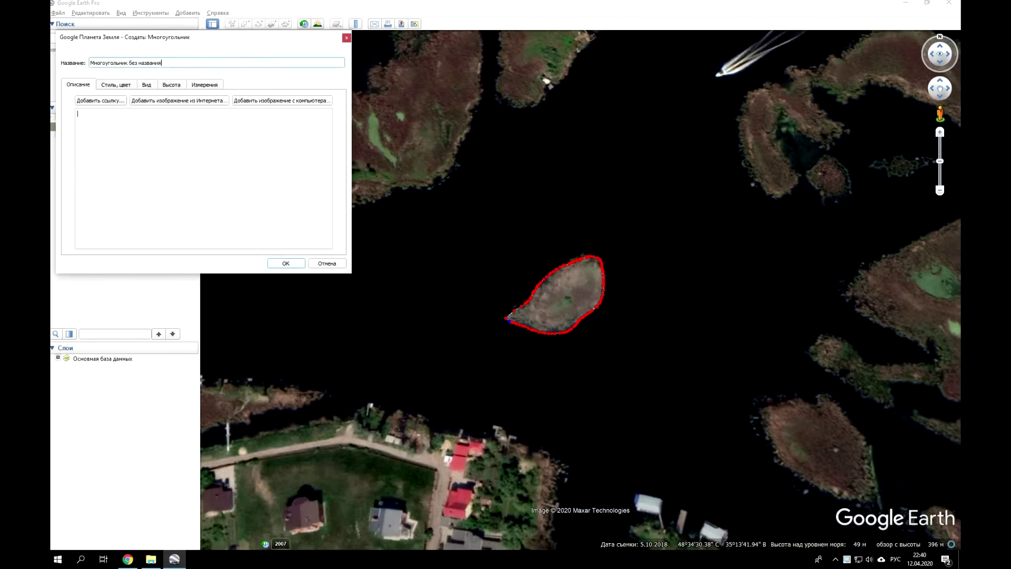
type("о1")
left_click(286, 263)
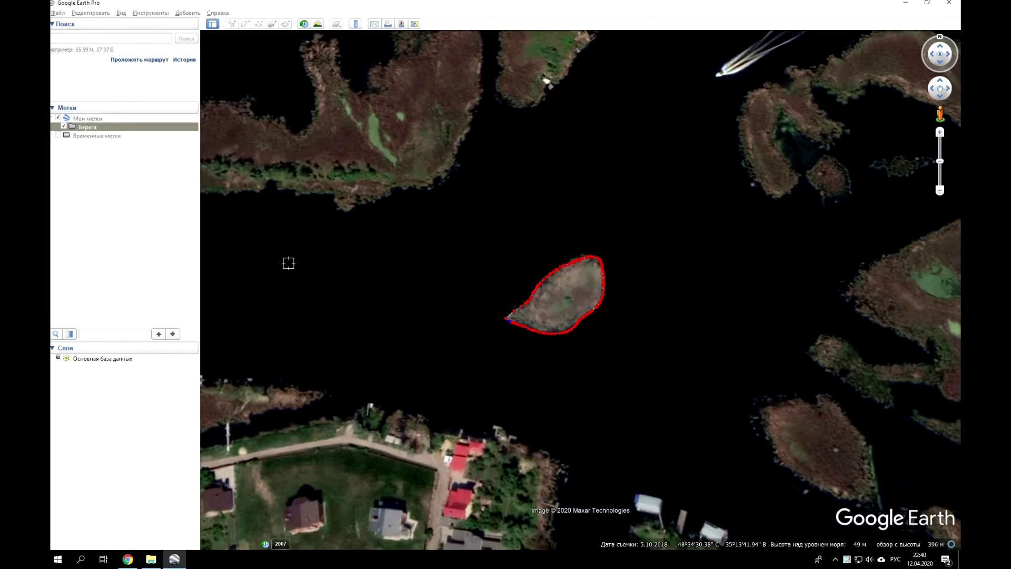
Save the Берега folder with its shoreline polygons as a KMZ file.
left_click(64, 128)
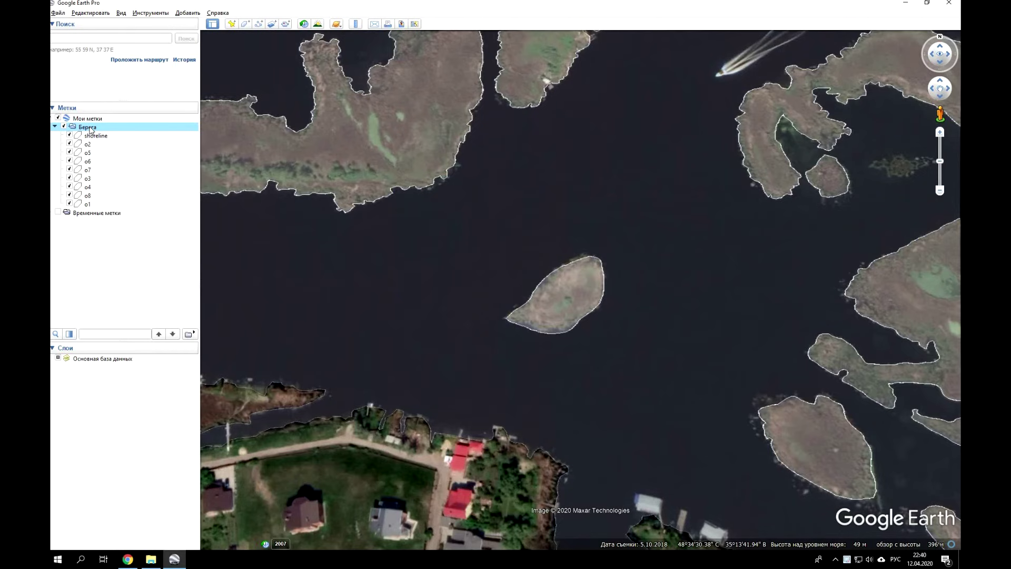
right_click(91, 130)
left_click(181, 211)
left_click(427, 278)
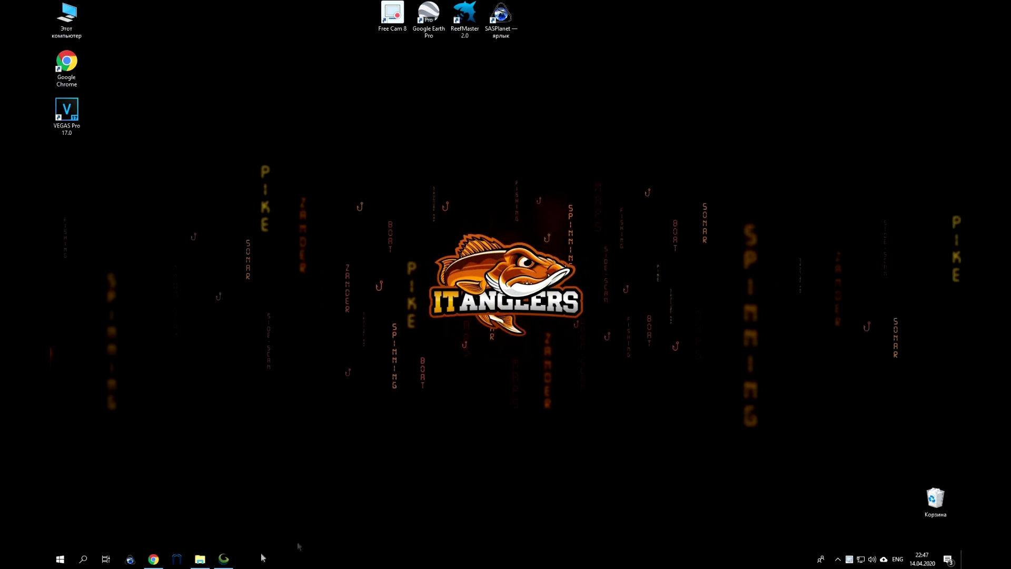
Review Global Mapper's Units and Projection settings, confirming Geographic WGS84, and accept the configuration.
left_click(225, 562)
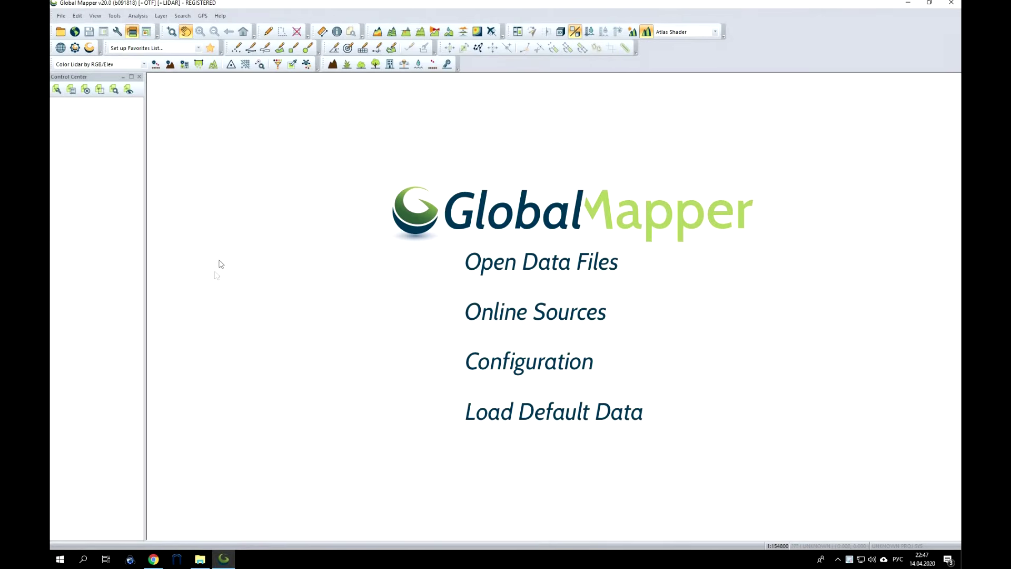
left_click(114, 16)
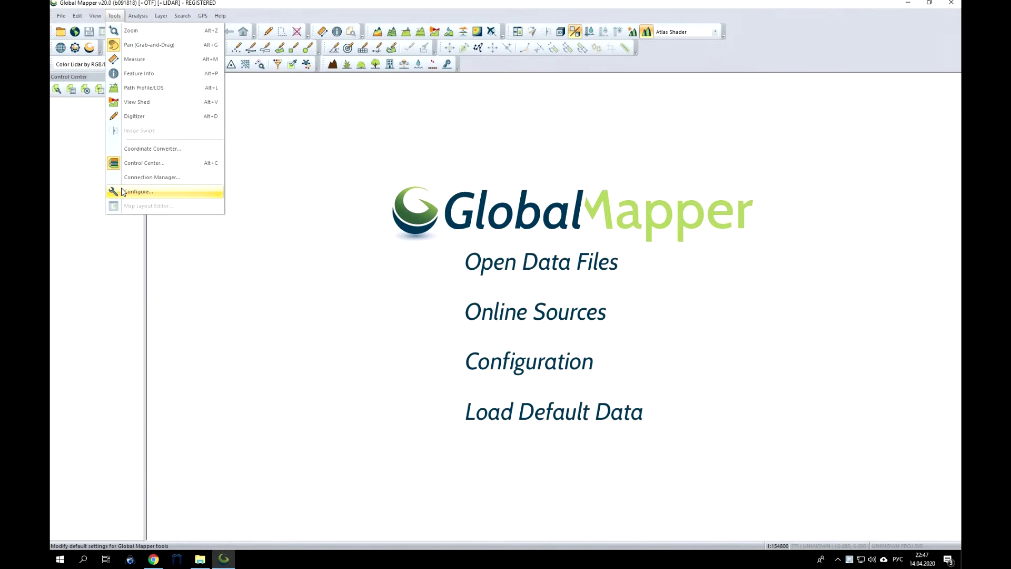
left_click(138, 191)
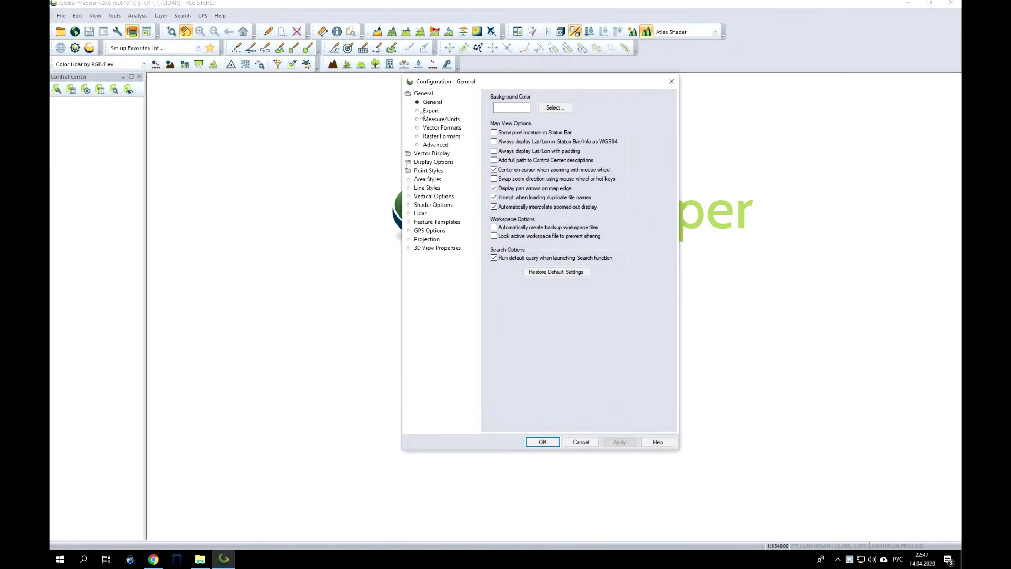
left_click(440, 119)
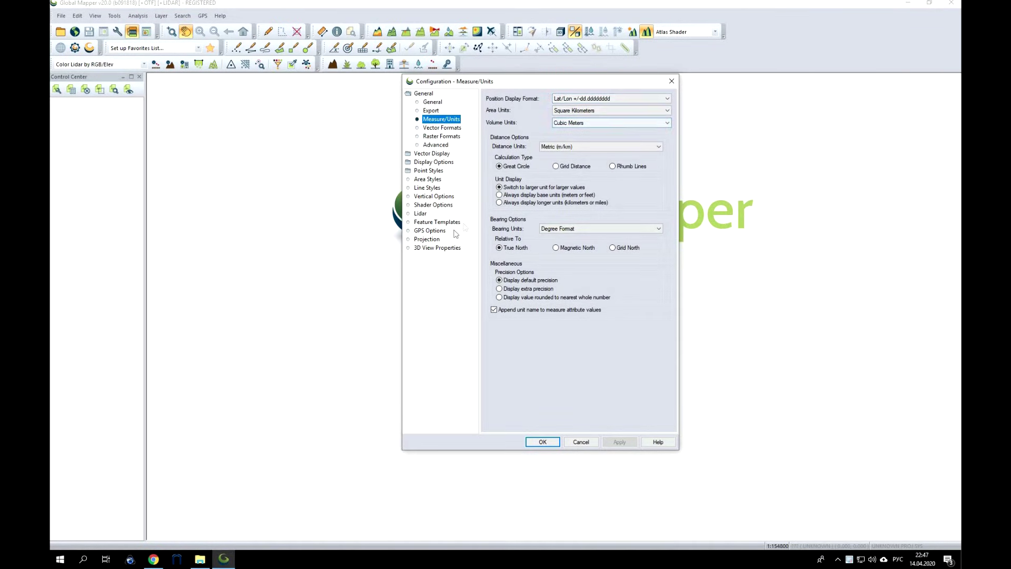
left_click(435, 241)
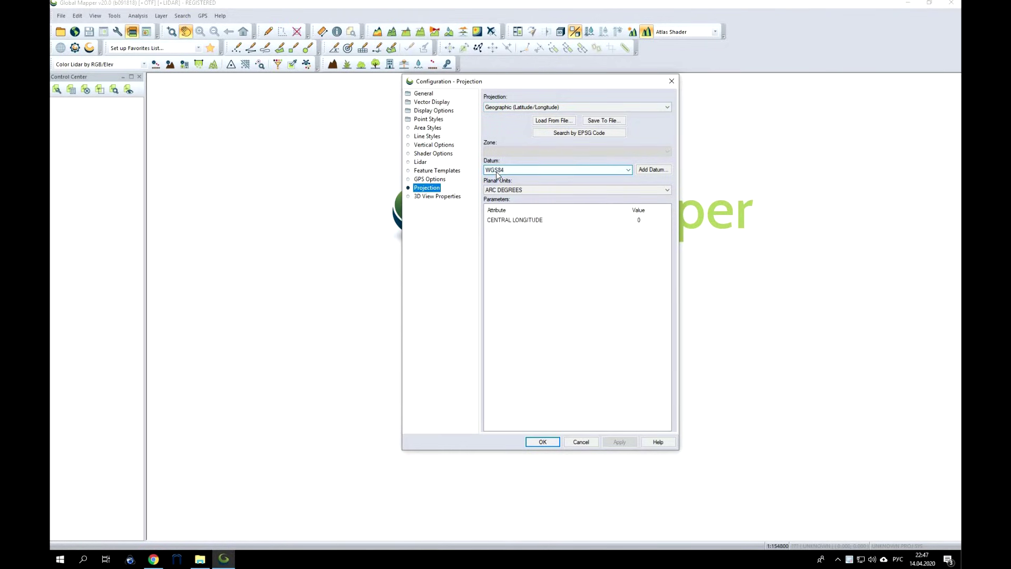
left_click(542, 441)
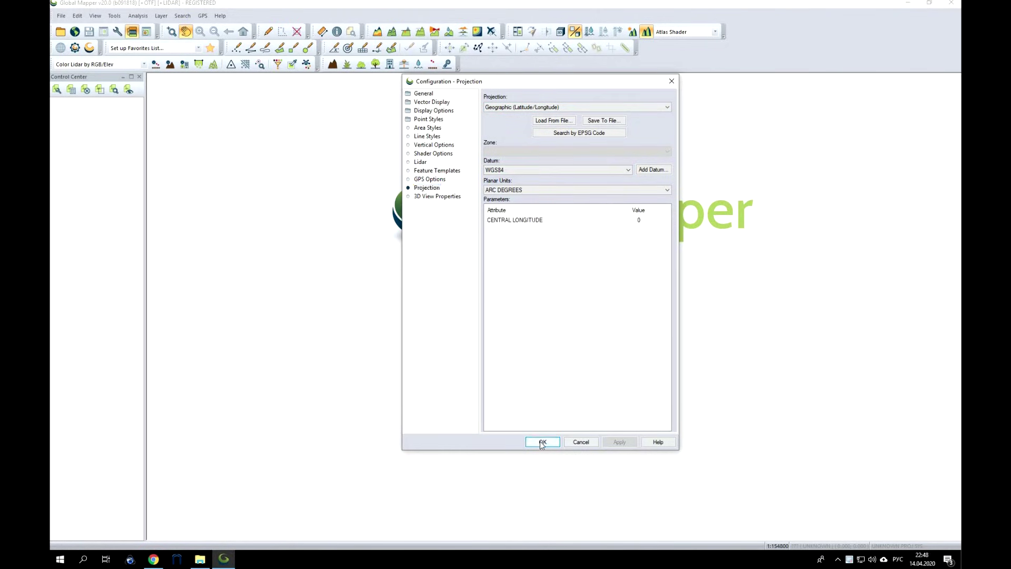
left_click(200, 559)
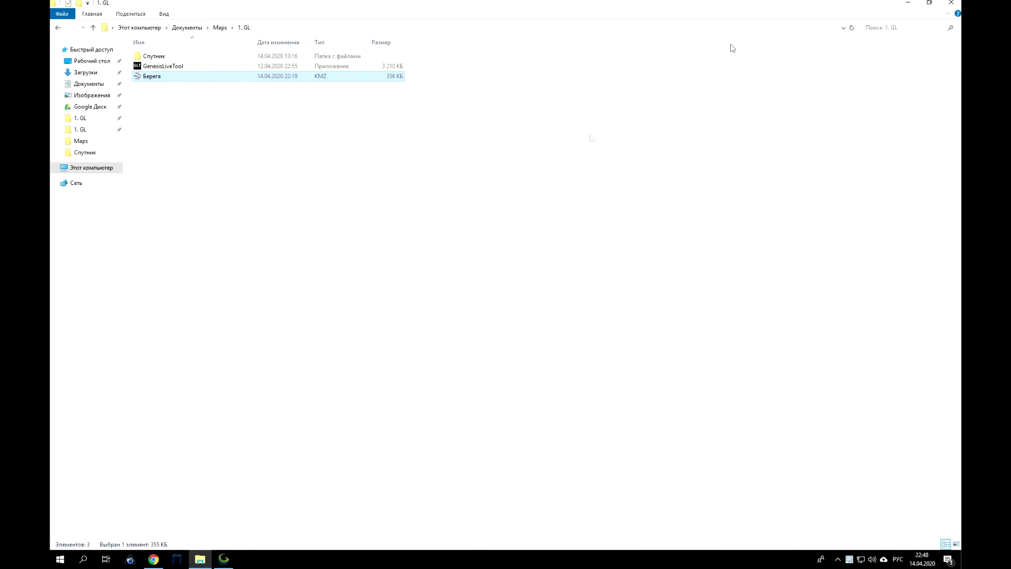
Drag Берега.kmz into Global Mapper and pan the map to its shoreline features.
left_click(928, 3)
left_click_drag(412, 257, 235, 235)
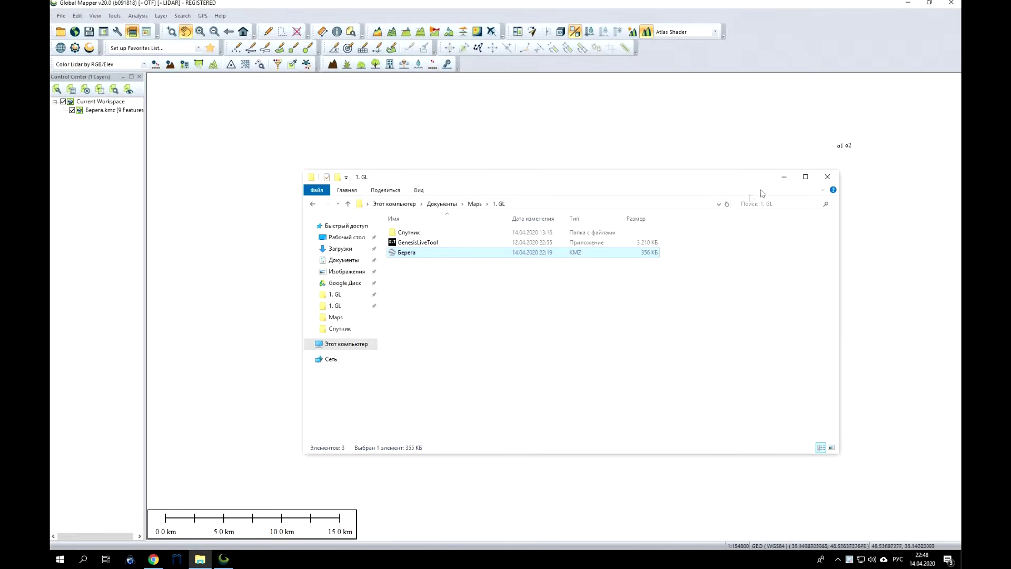
left_click(784, 176)
scroll(824, 225, "down", 3)
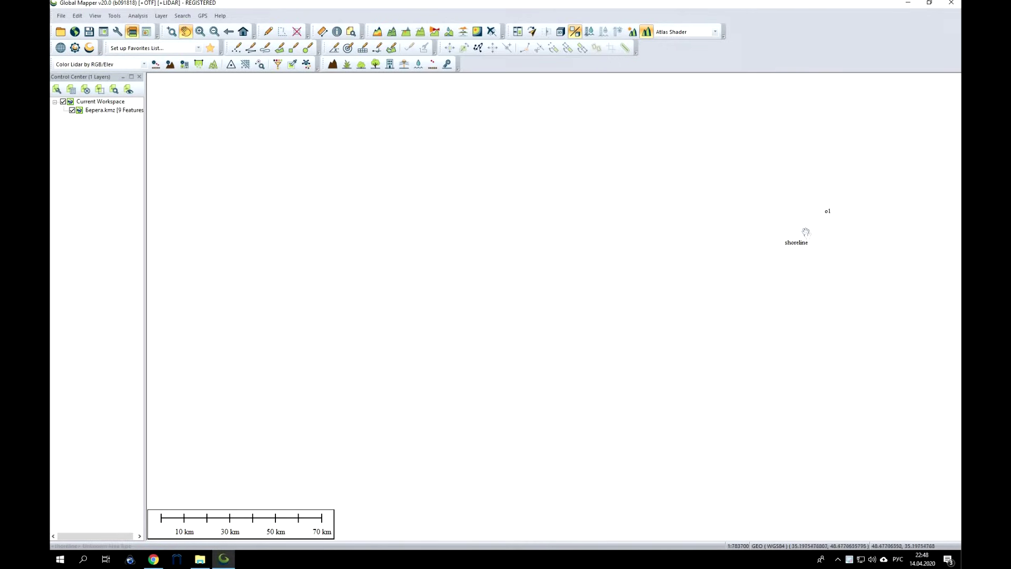
left_click_drag(677, 243, 432, 277)
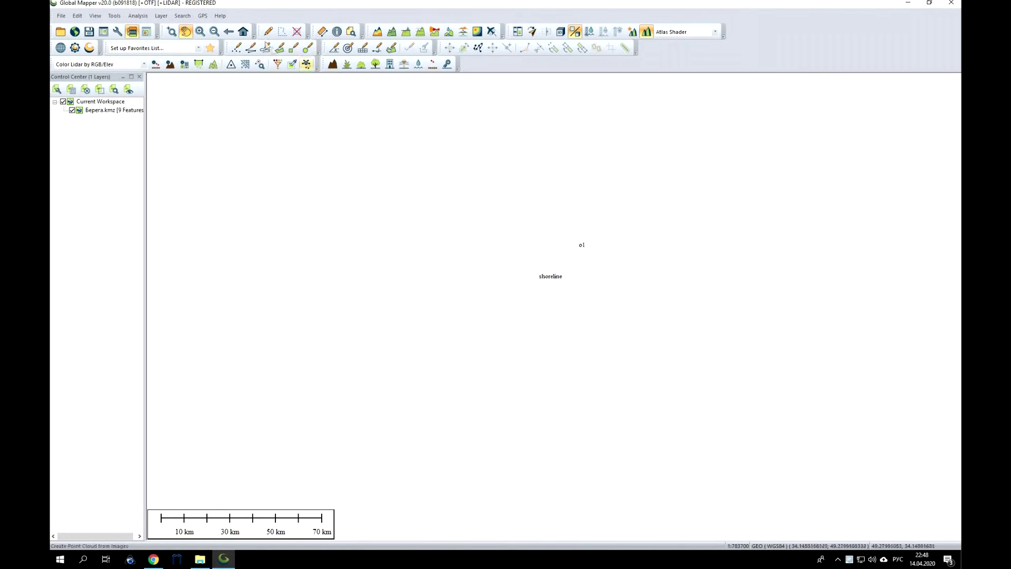
Box-select all nine shoreline features with the Digitizer tool.
left_click(268, 32)
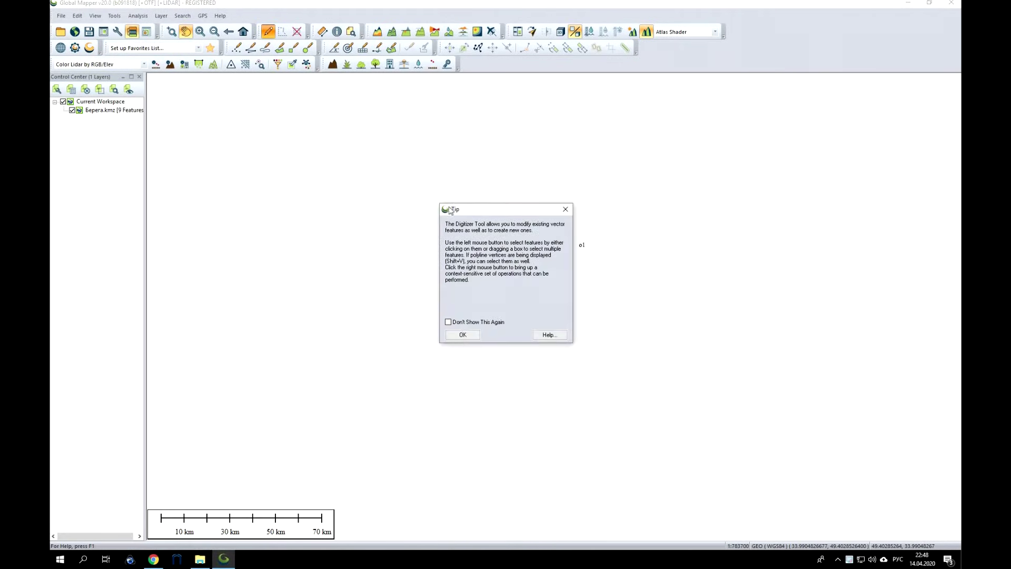
left_click(462, 334)
left_click_drag(722, 388, 750, 390)
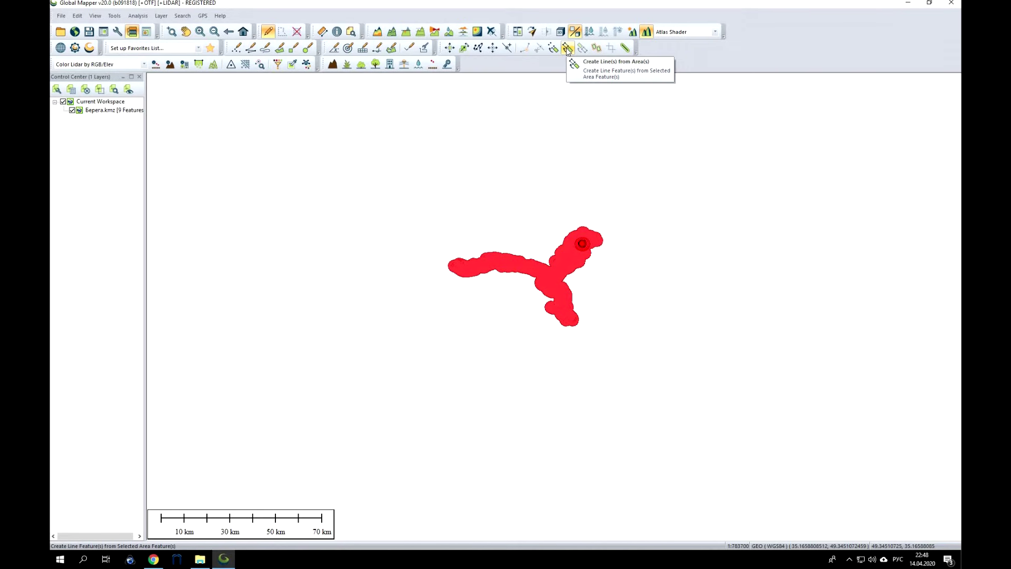
left_click(567, 49)
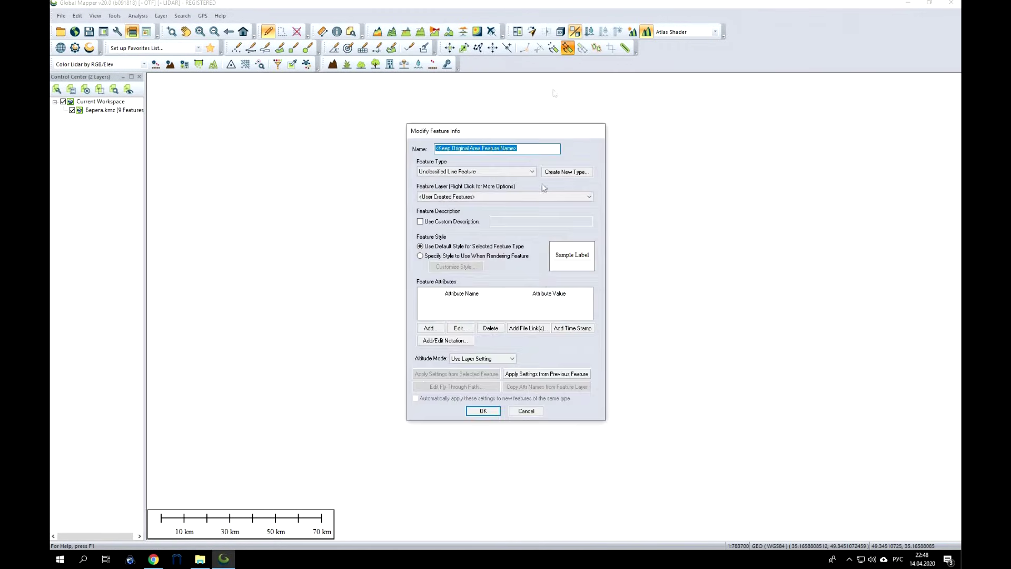
Create line features from the nine areas and open Resample/Split Selected Feature(s).
left_click(483, 411)
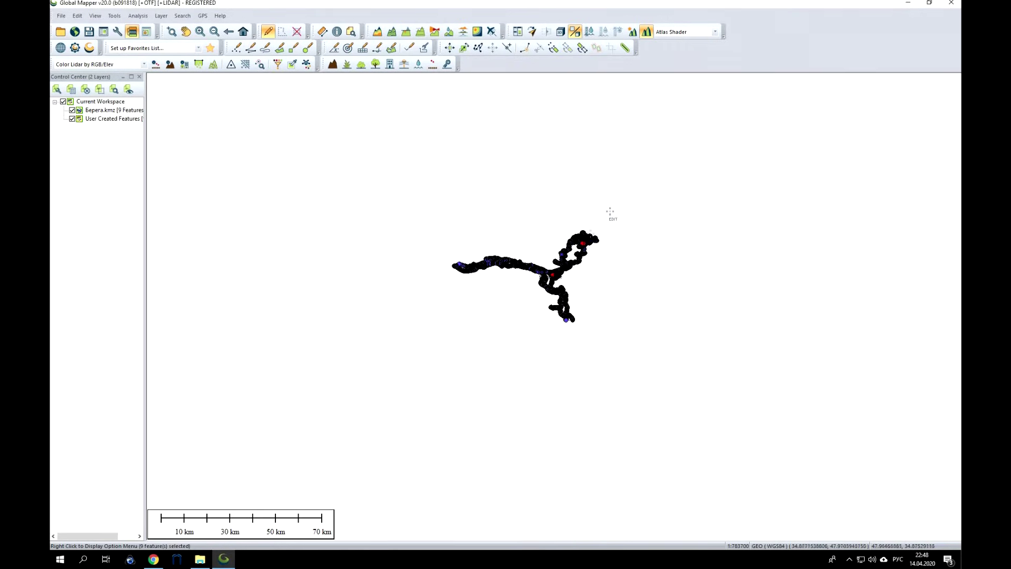
scroll(596, 250, "up", 5)
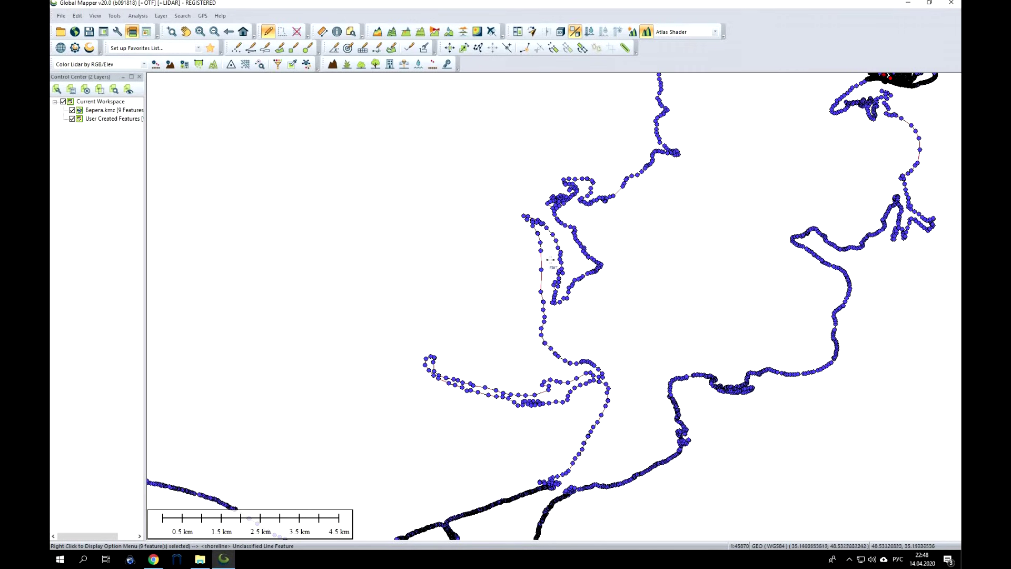
right_click(630, 234)
mouse_move(714, 440)
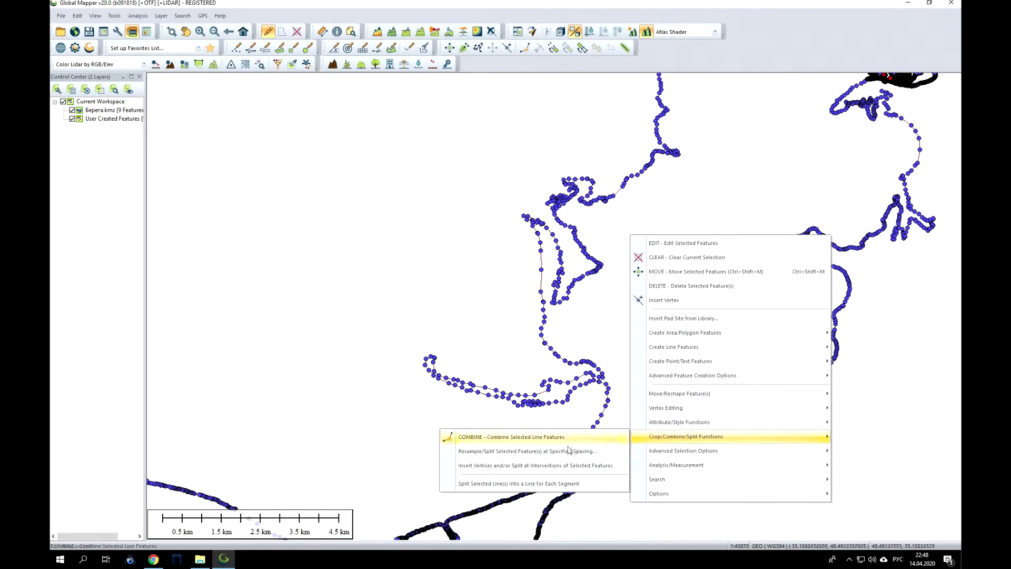
left_click(554, 455)
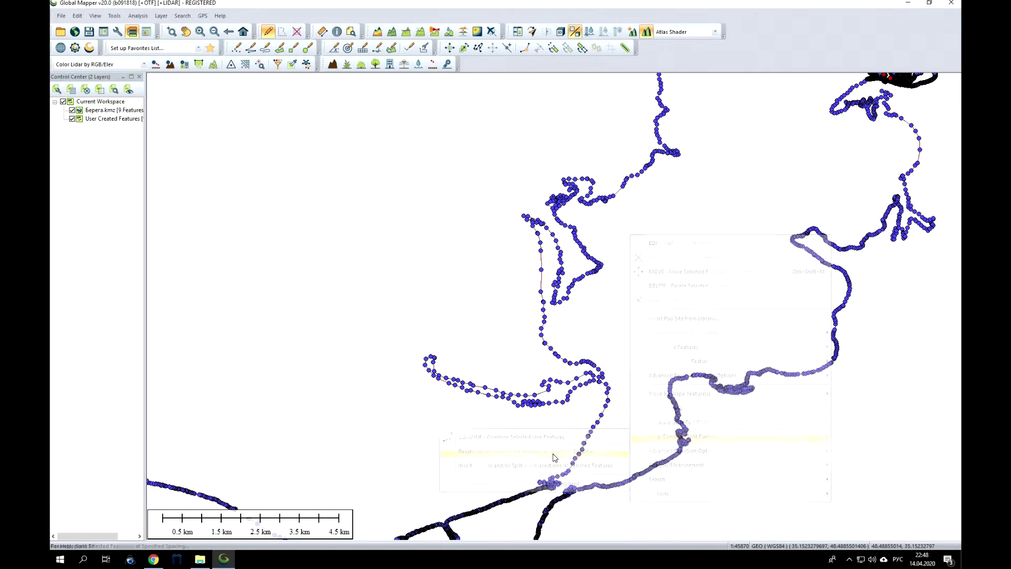
Resample the shoreline lines at a fixed 1-meter interval and hide the Берега.kmz layer.
left_click(437, 247)
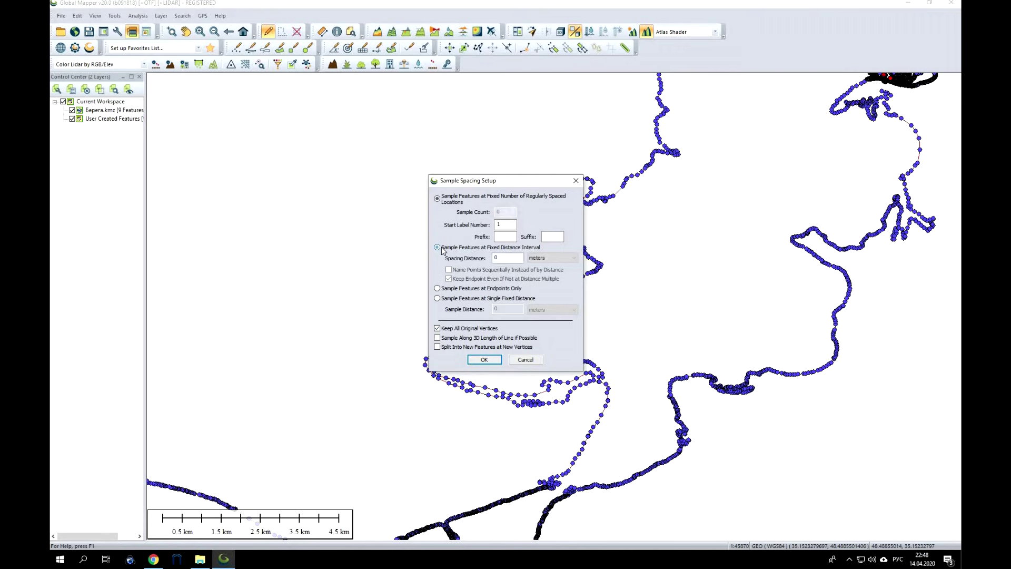
key("Tab")
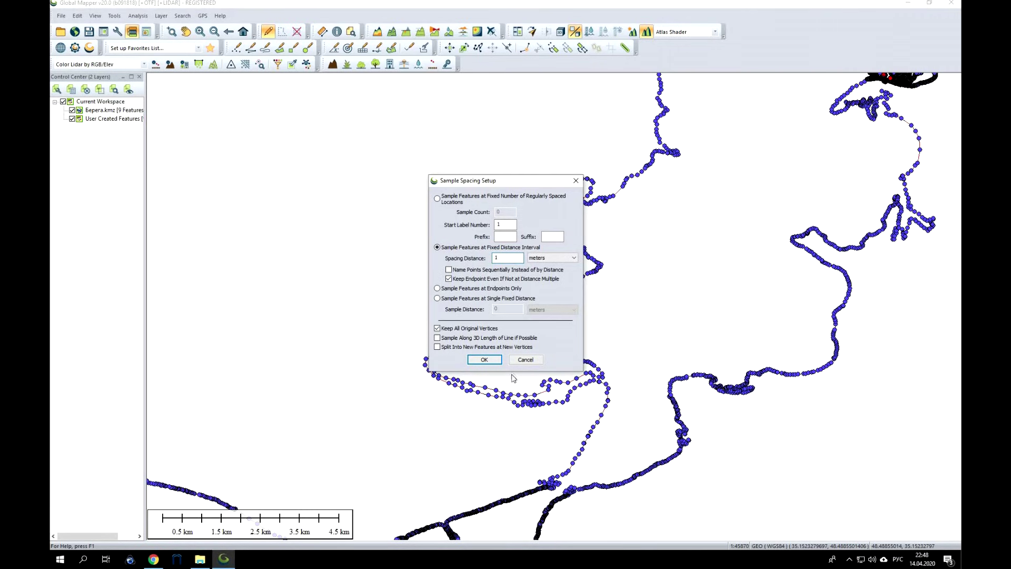
left_click(487, 361)
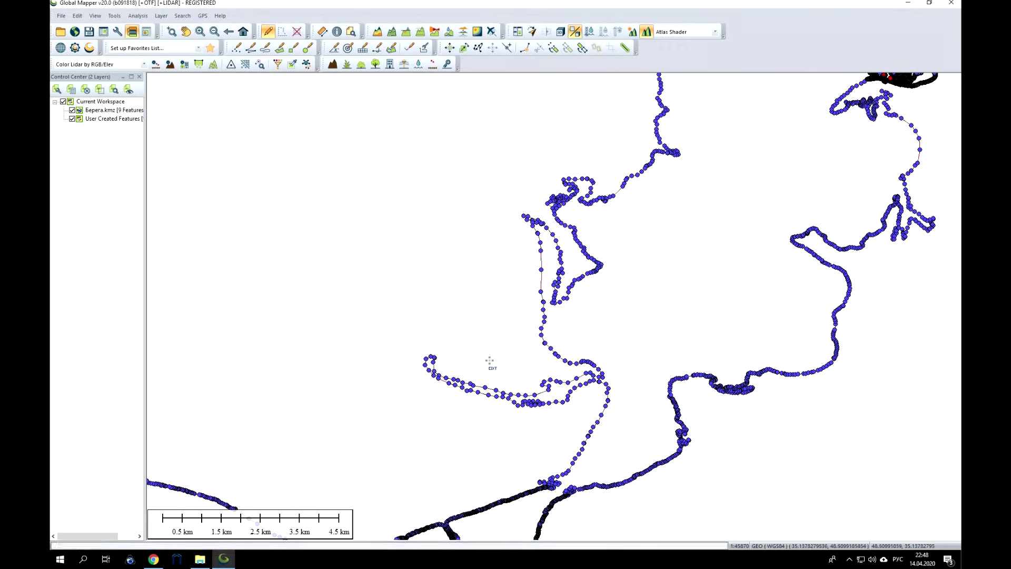
scroll(547, 293, "up", 5)
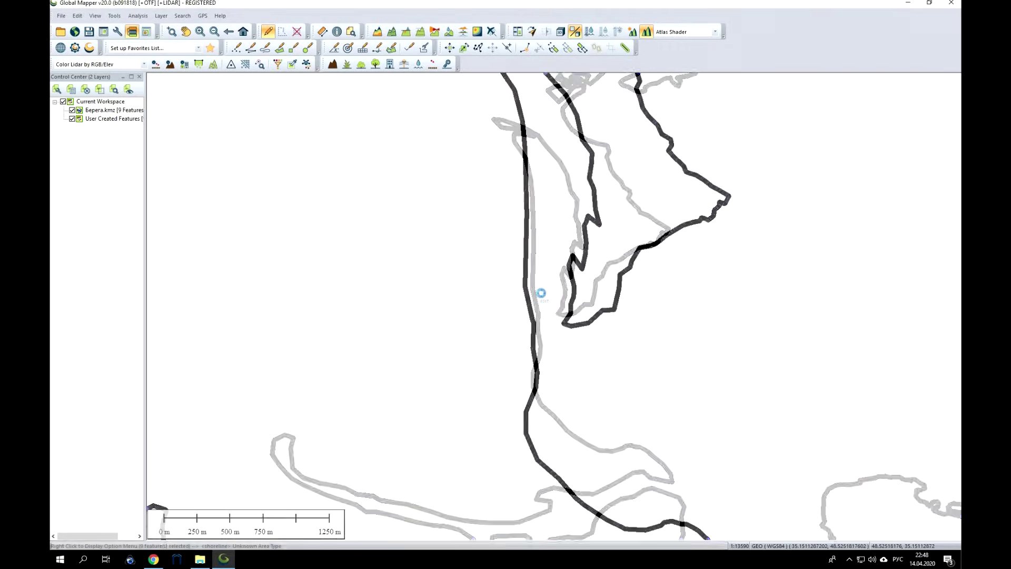
scroll(517, 298, "down", 8)
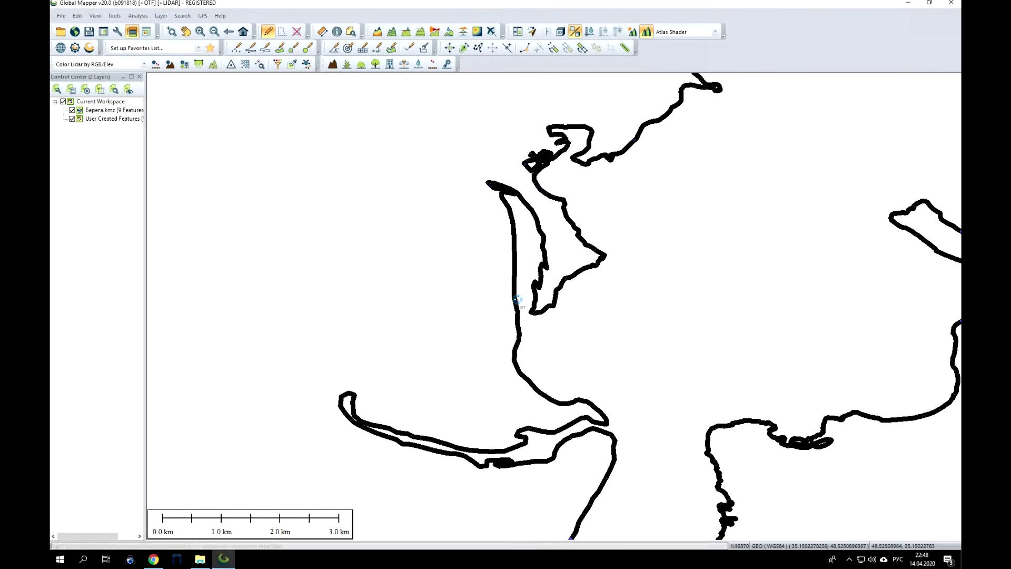
left_click(72, 110)
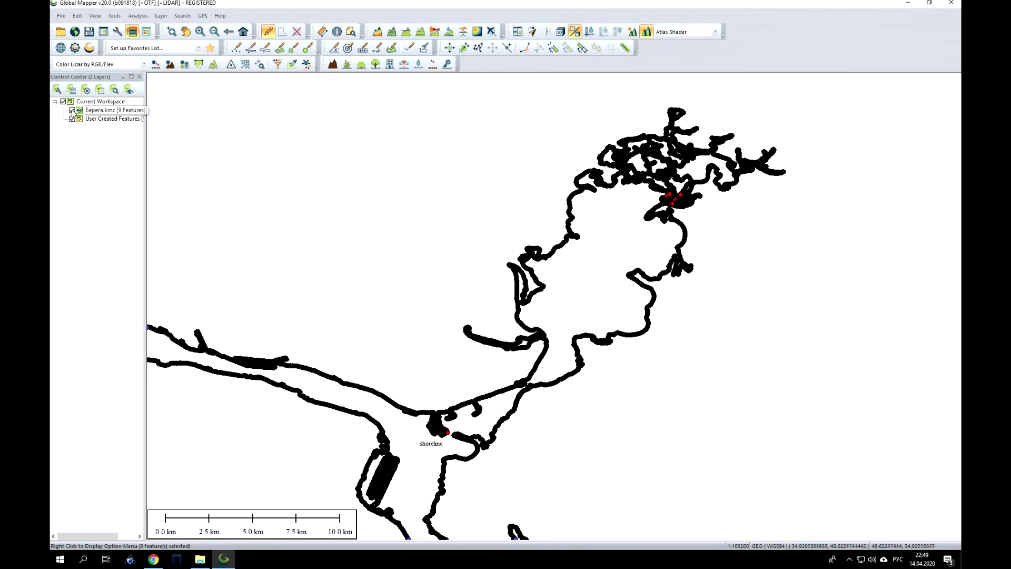
Export the User Created Features lines as XYZ Simple ASCII text named Берега in 1. GL.
left_click(105, 120)
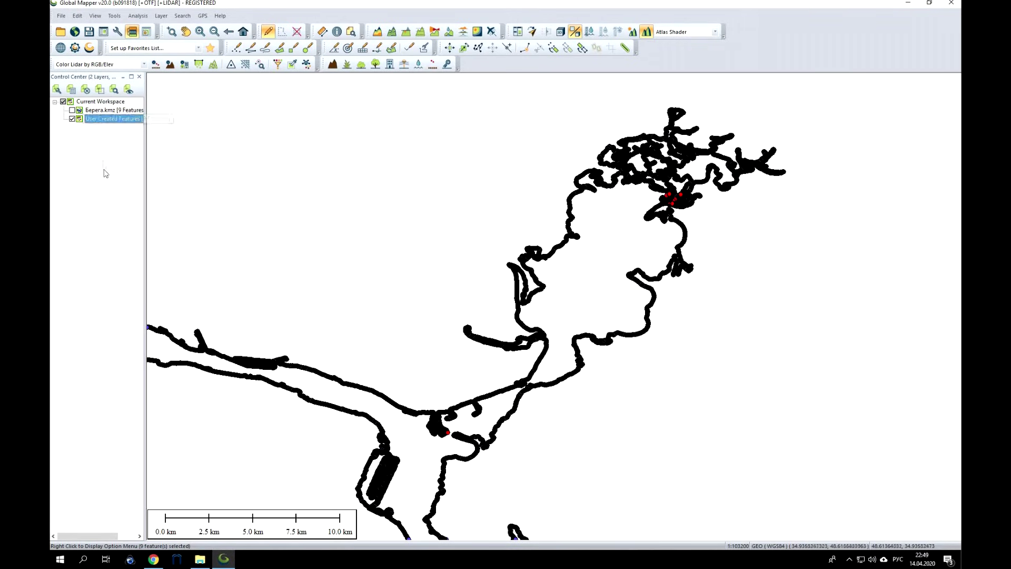
left_click(62, 16)
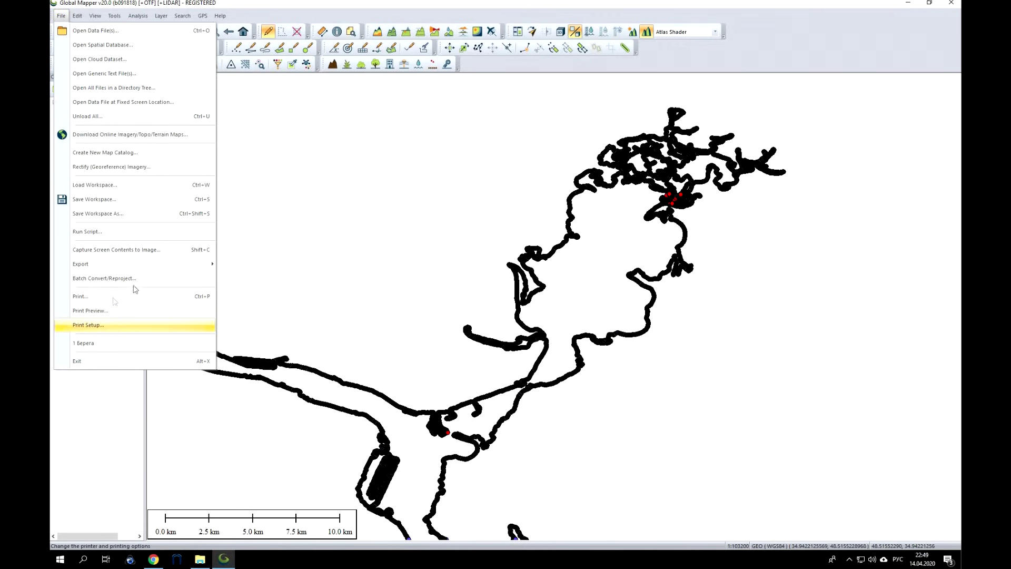
mouse_move(194, 264)
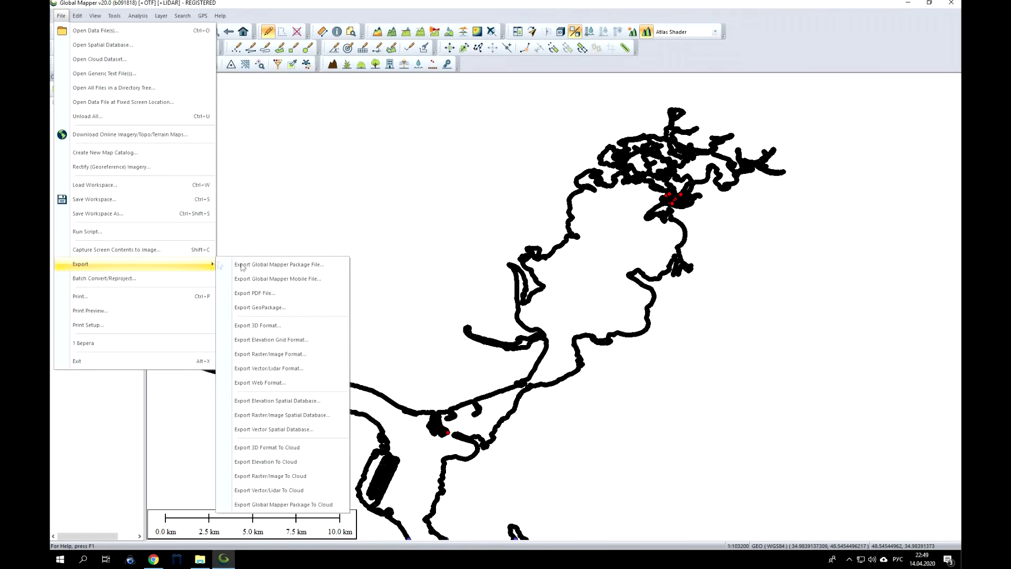
left_click(295, 371)
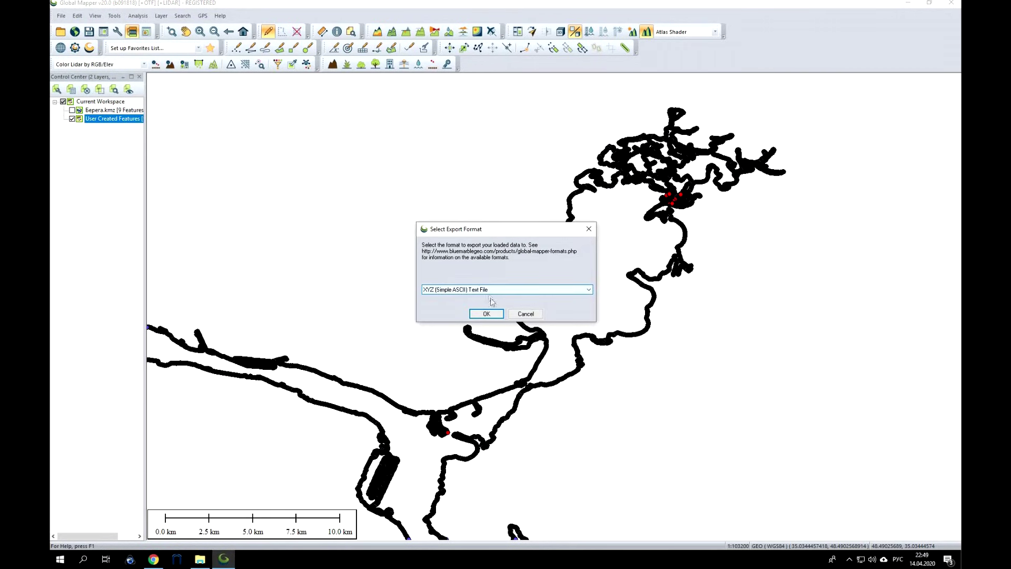
left_click(486, 314)
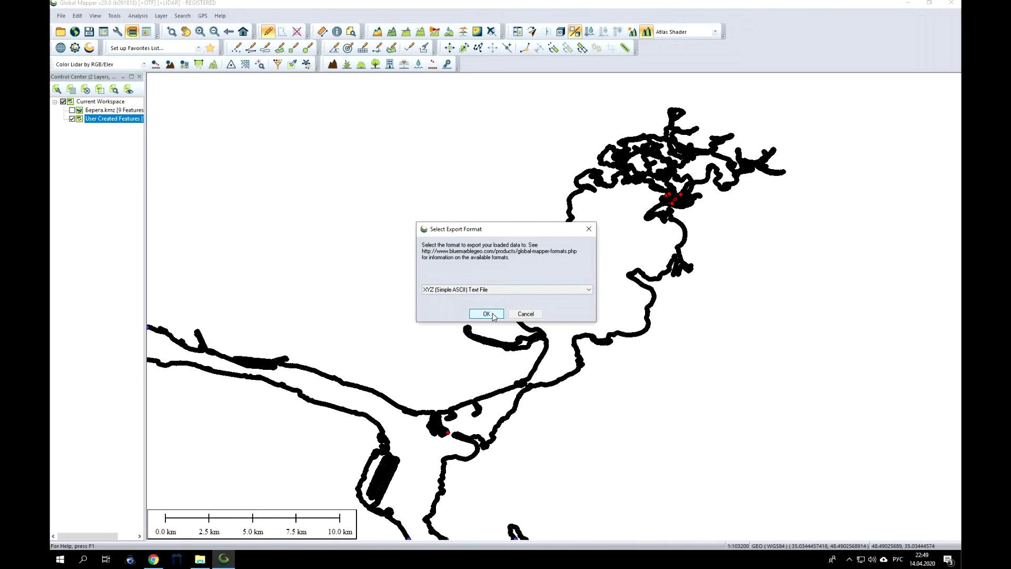
left_click(472, 335)
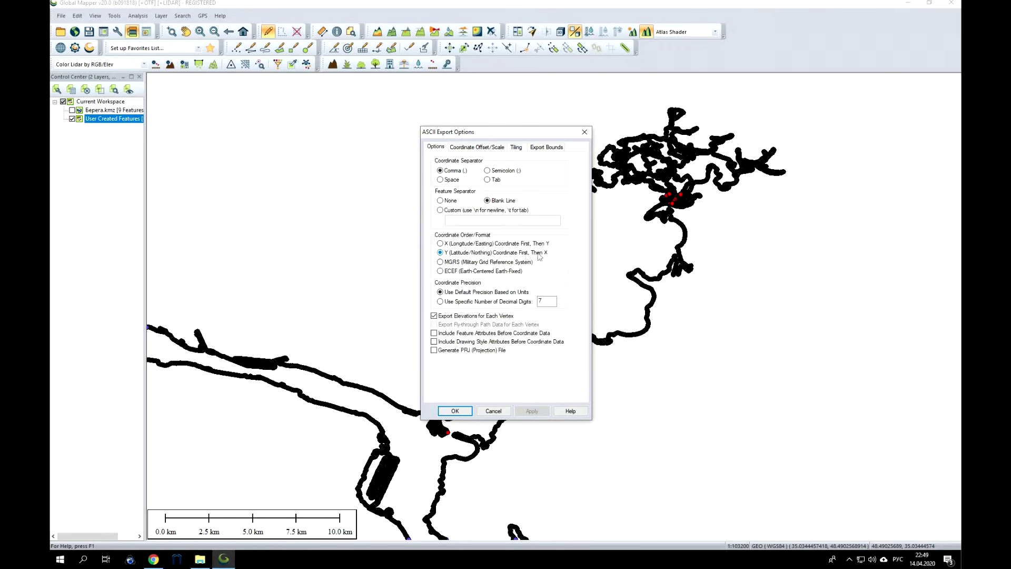
left_click(465, 412)
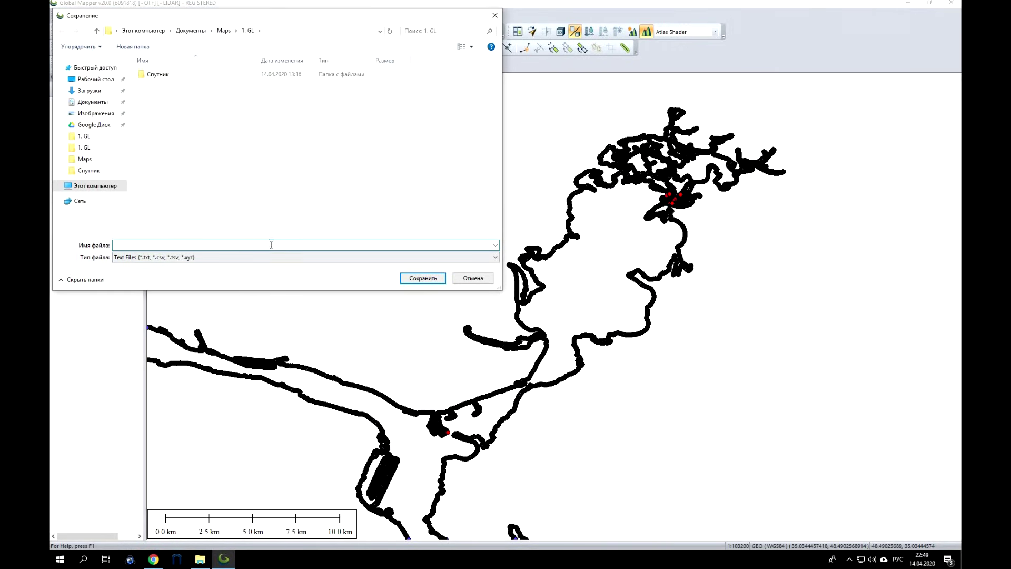
type("Берега")
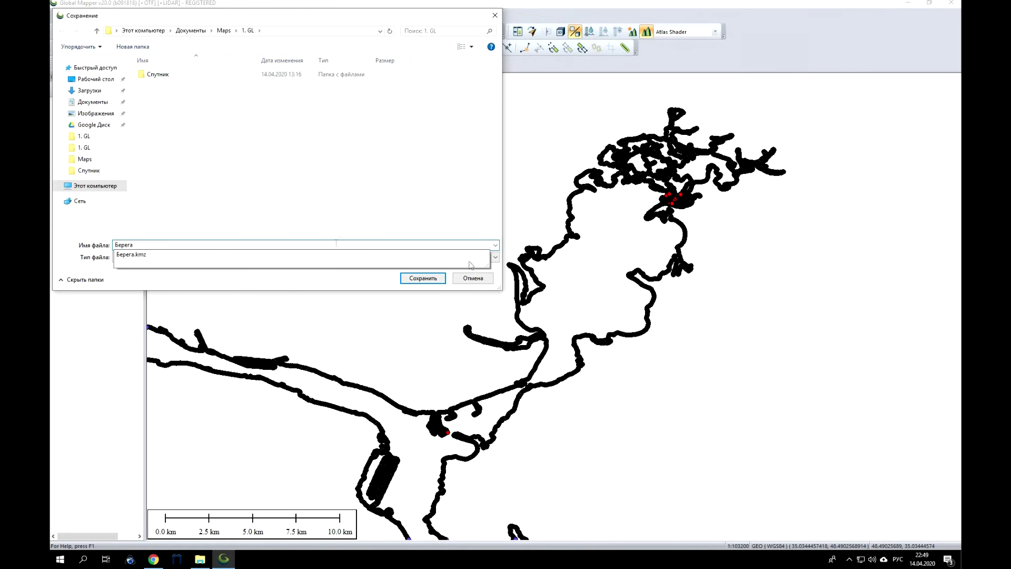
left_click(433, 282)
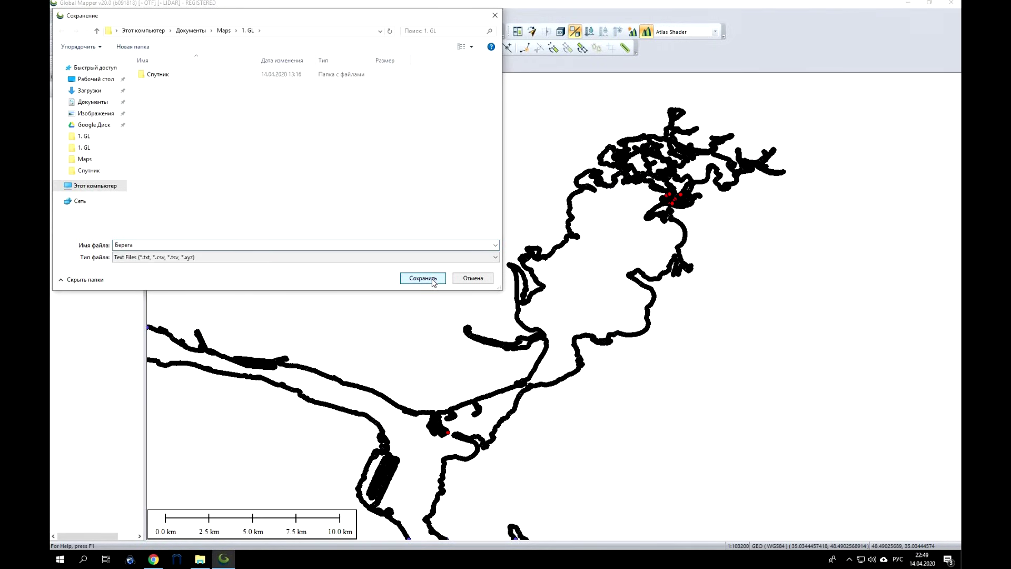
left_click(434, 279)
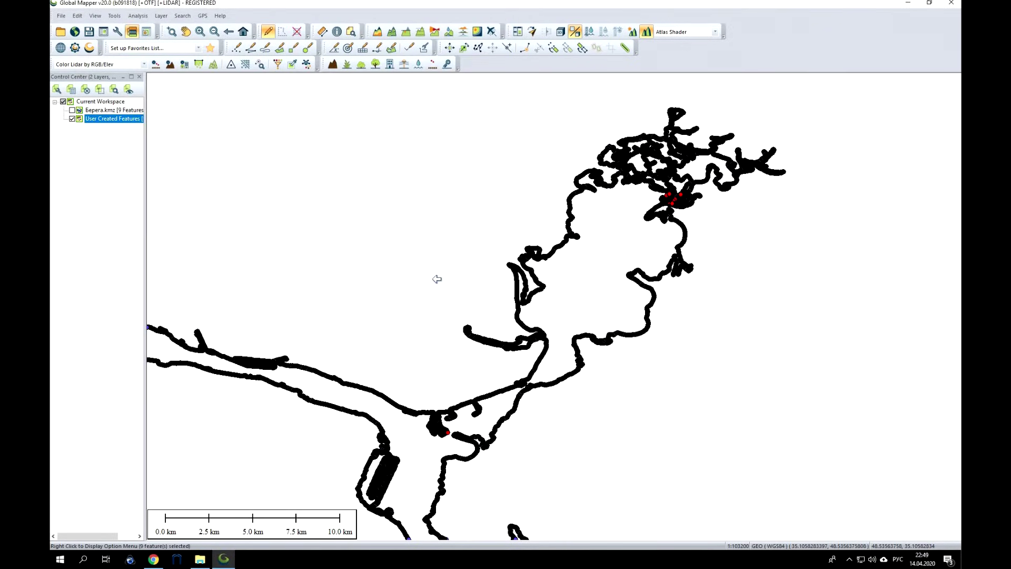
Open the exported Берега text file from the 1. GL folder in Notepad.
left_click(907, 3)
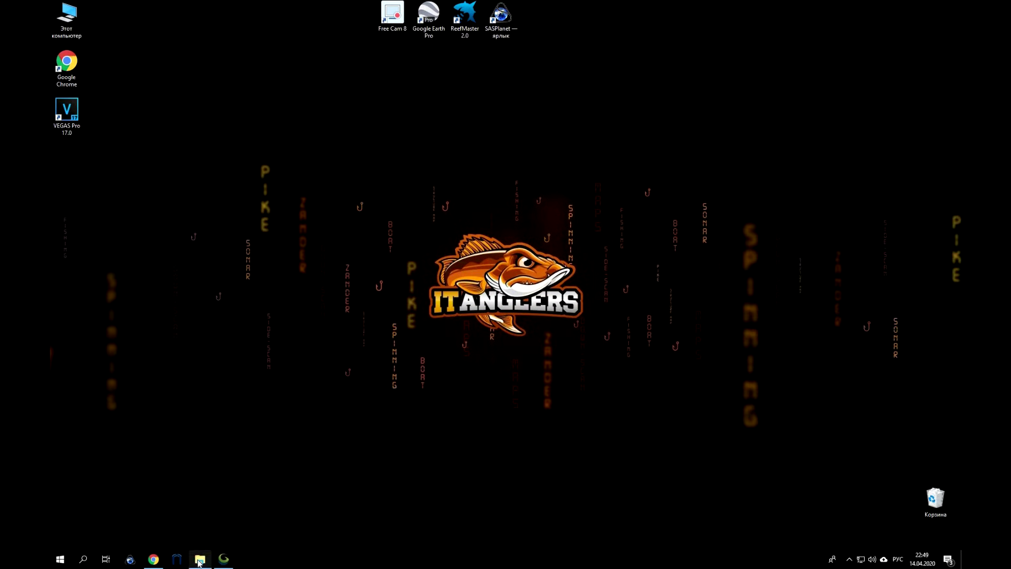
left_click(201, 559)
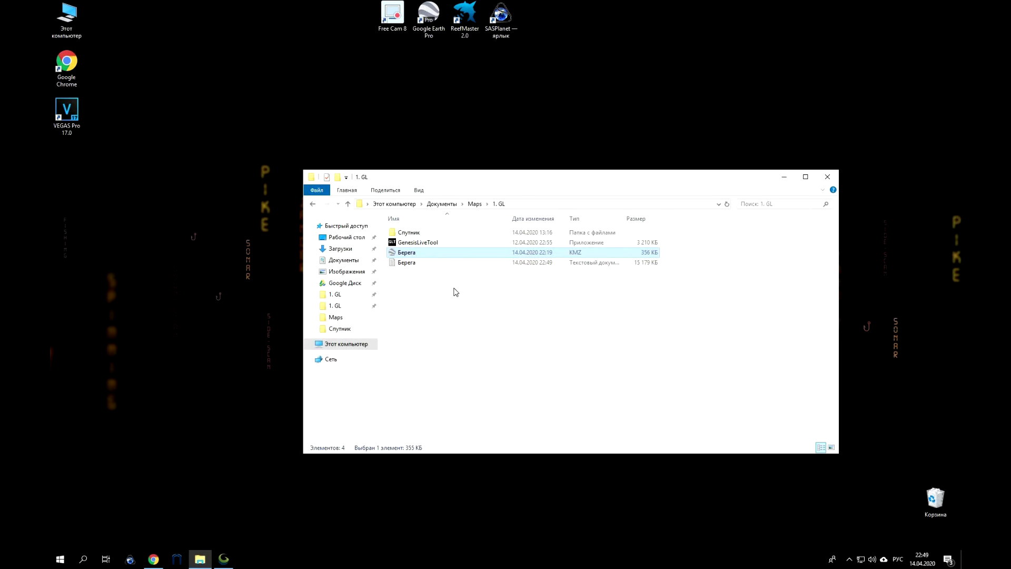
left_click(411, 264)
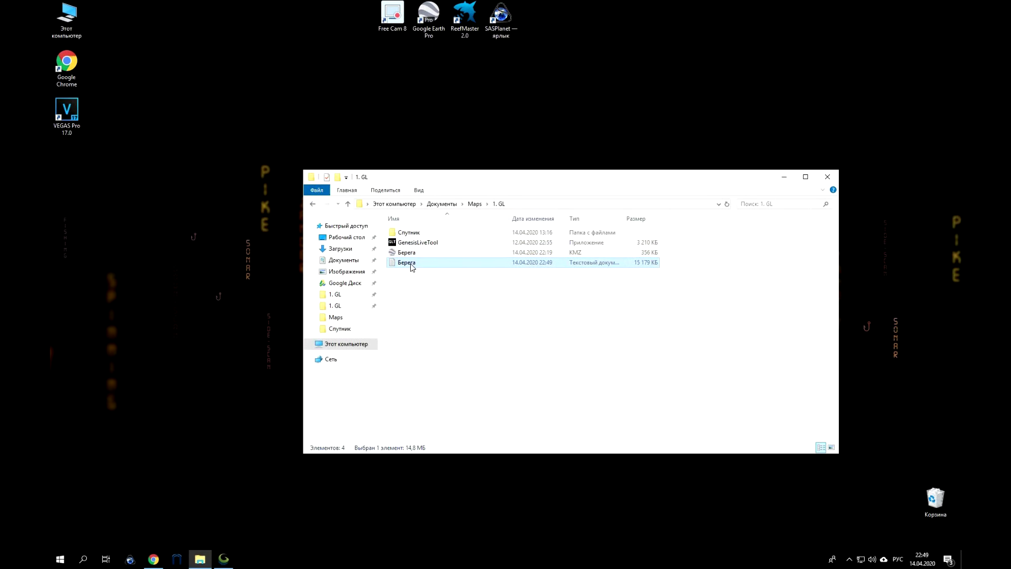
double_click(412, 267)
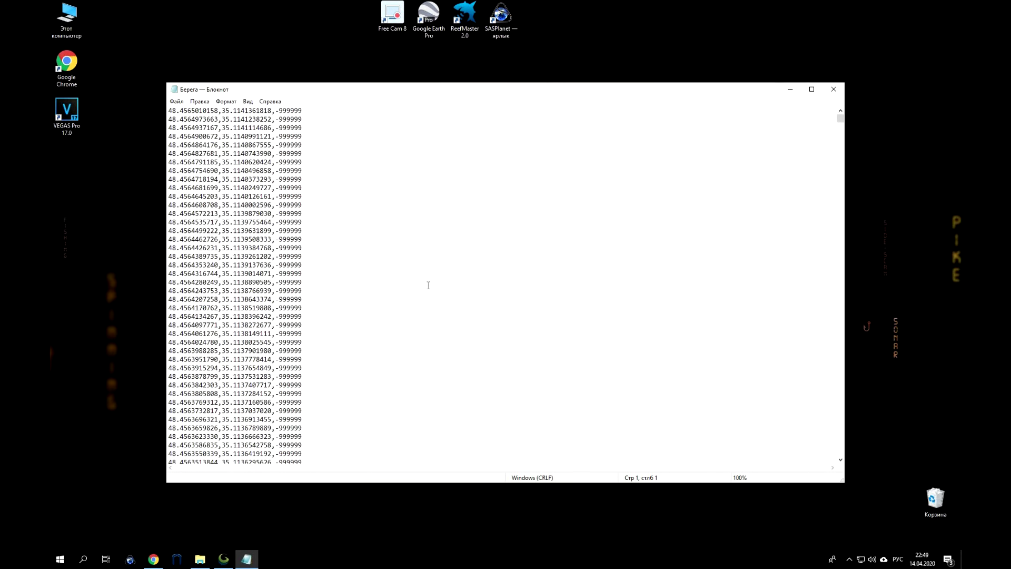
Copy the trailing ,-999999 value from line 1 and bring up Replace.
left_click_drag(304, 112, 273, 112)
right_click(288, 112)
left_click(316, 138)
left_click(207, 104)
left_click(224, 204)
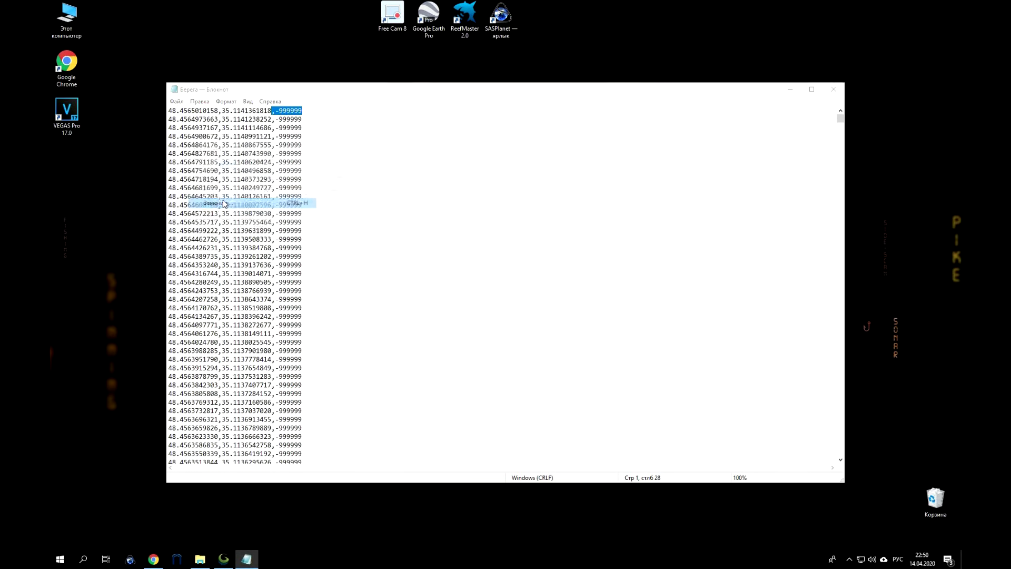
Replace all ,-999999 values with ,-1 in Берега.txt and save the file.
left_click(244, 164)
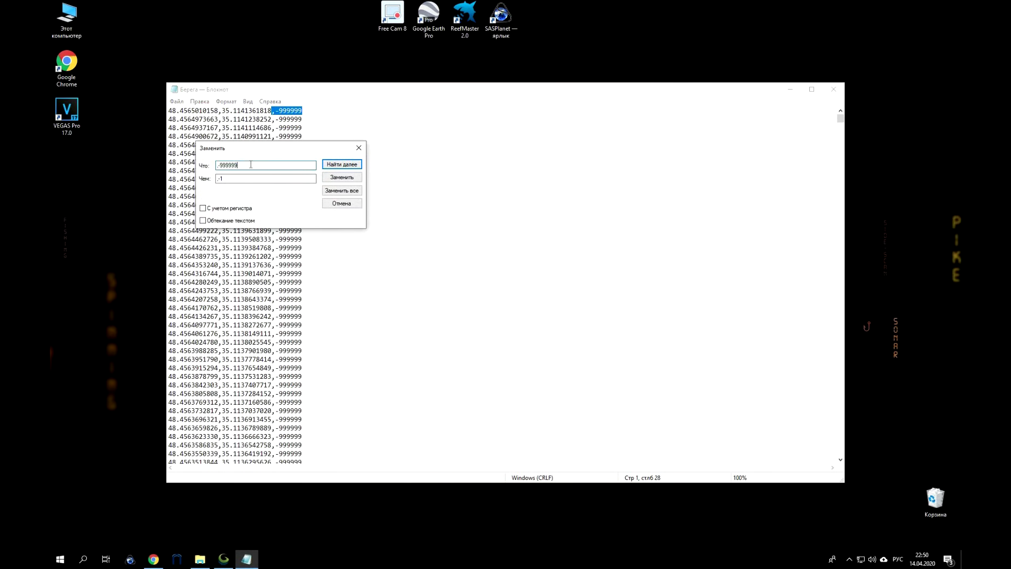
key("ctrl+a")
left_click(228, 182)
key("ctrl+a")
left_click(343, 189)
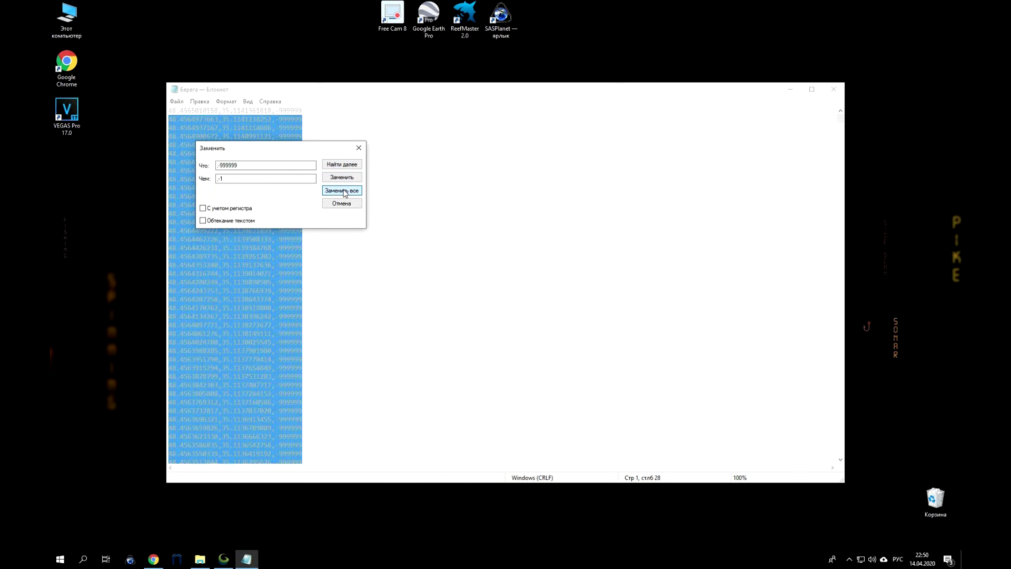
left_click(358, 148)
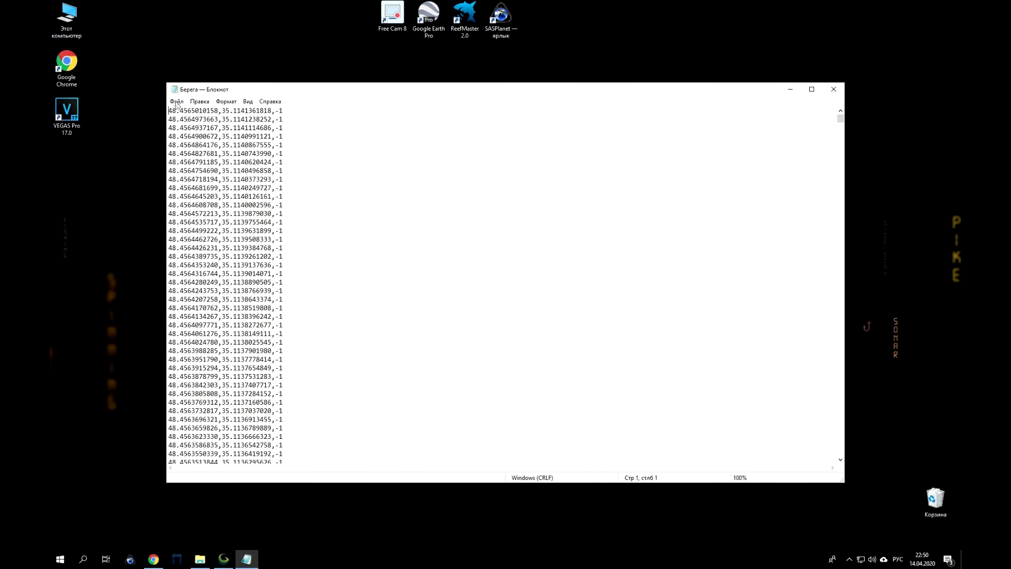
left_click(176, 101)
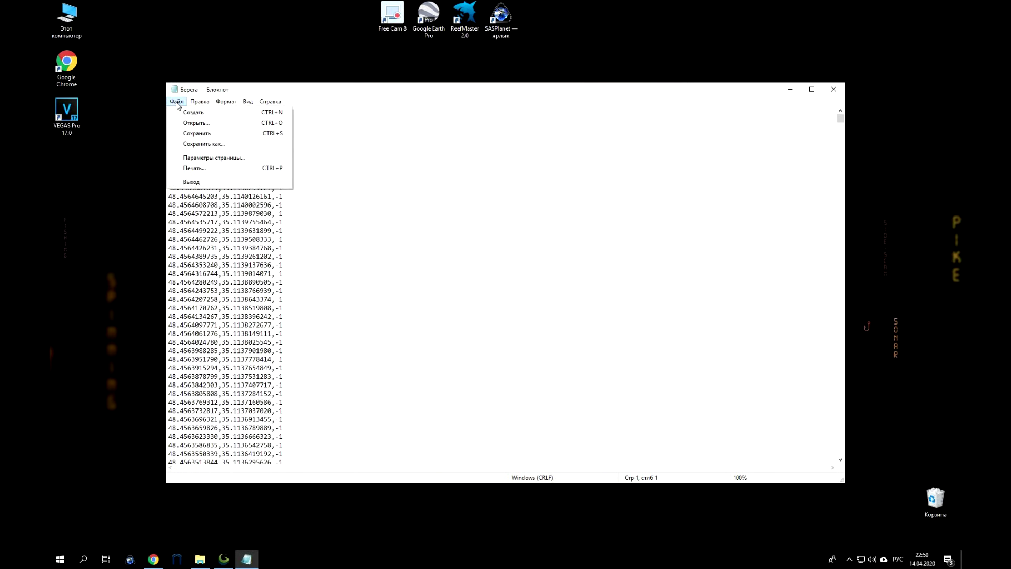
left_click(196, 134)
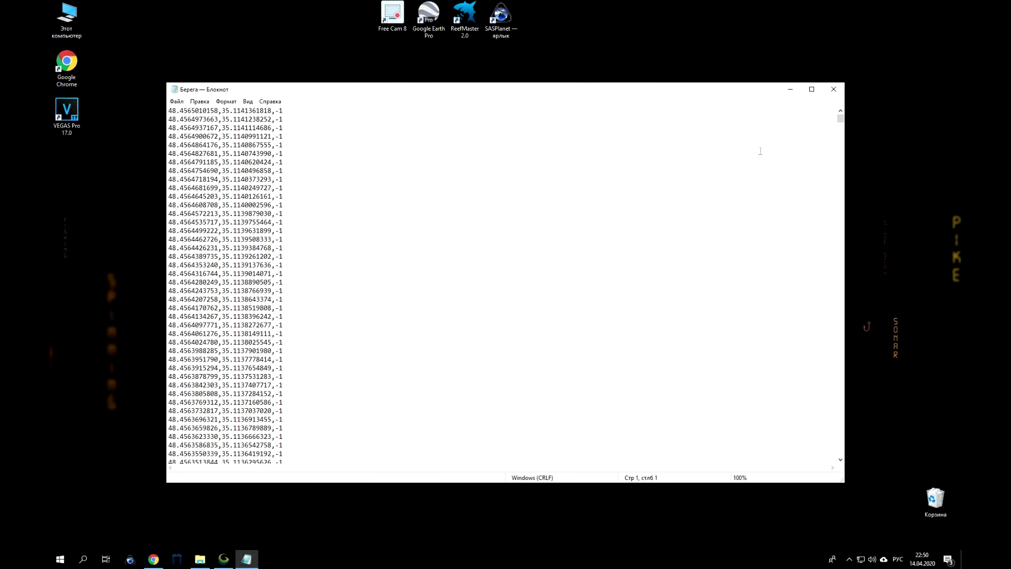
Run CSV -> Genesis conversion on the Берега text file, using the Text files filter.
left_click(789, 92)
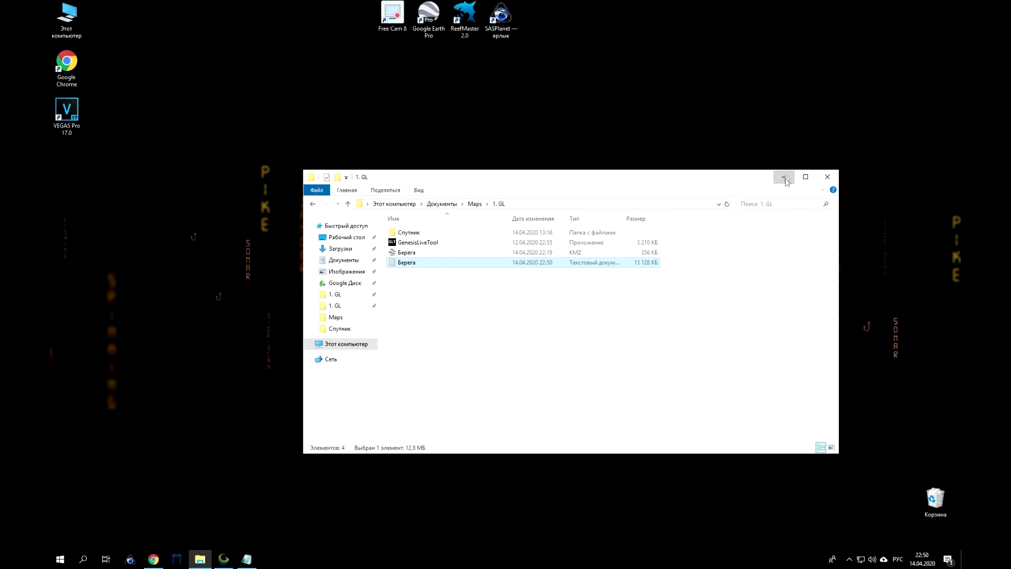
left_click(784, 178)
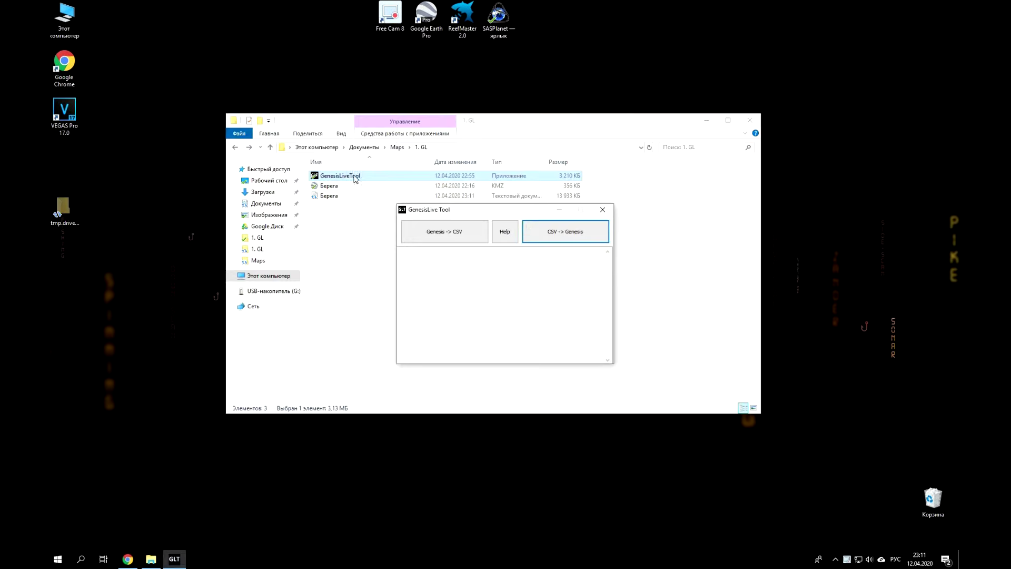
left_click(589, 232)
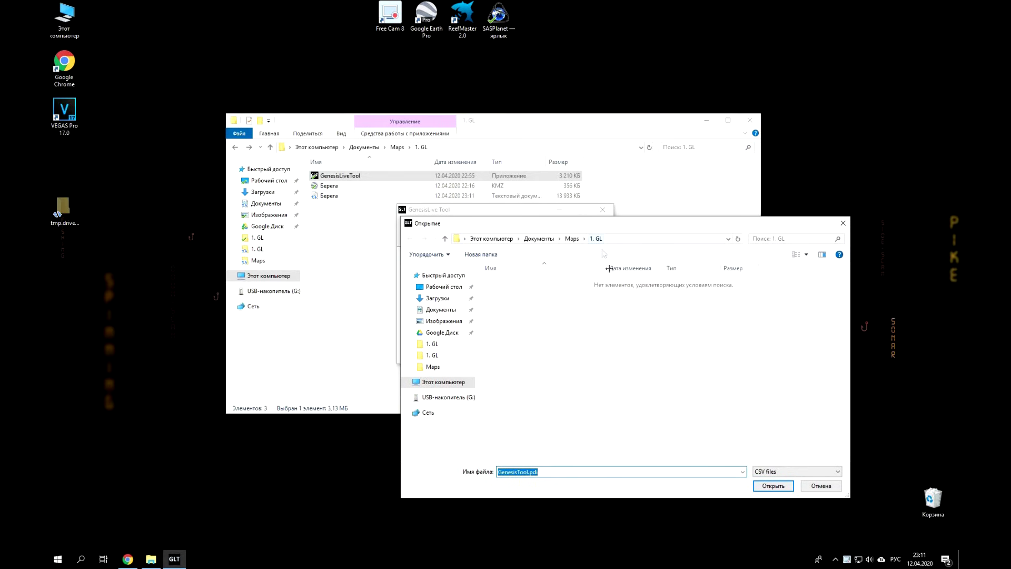
left_click(822, 472)
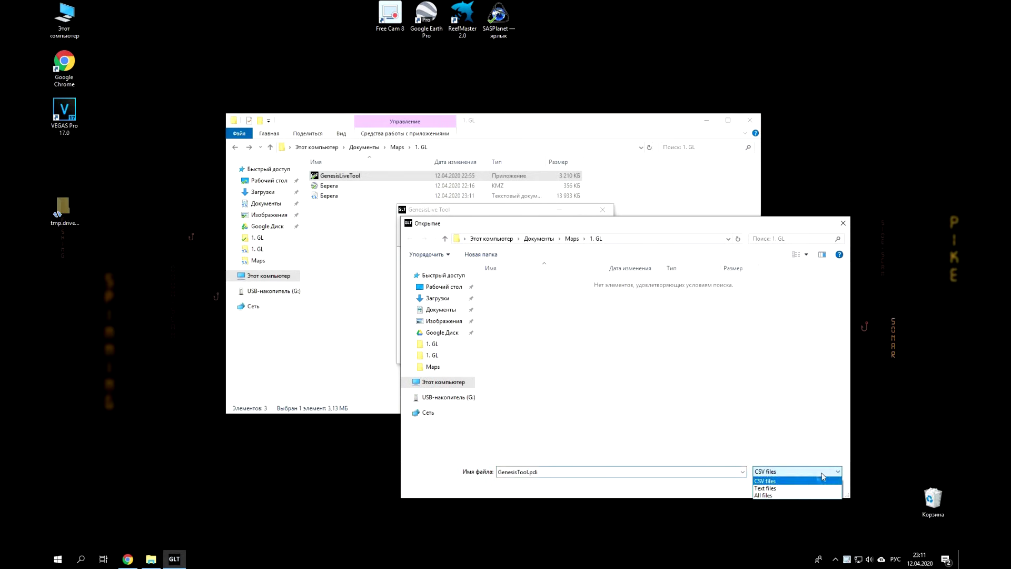
left_click(787, 489)
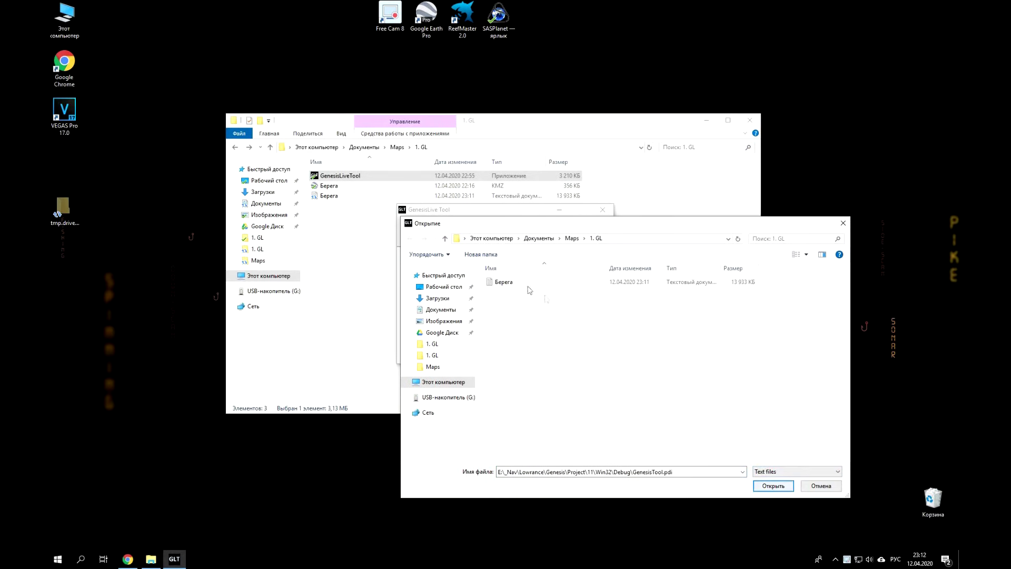
left_click(513, 283)
left_click(773, 485)
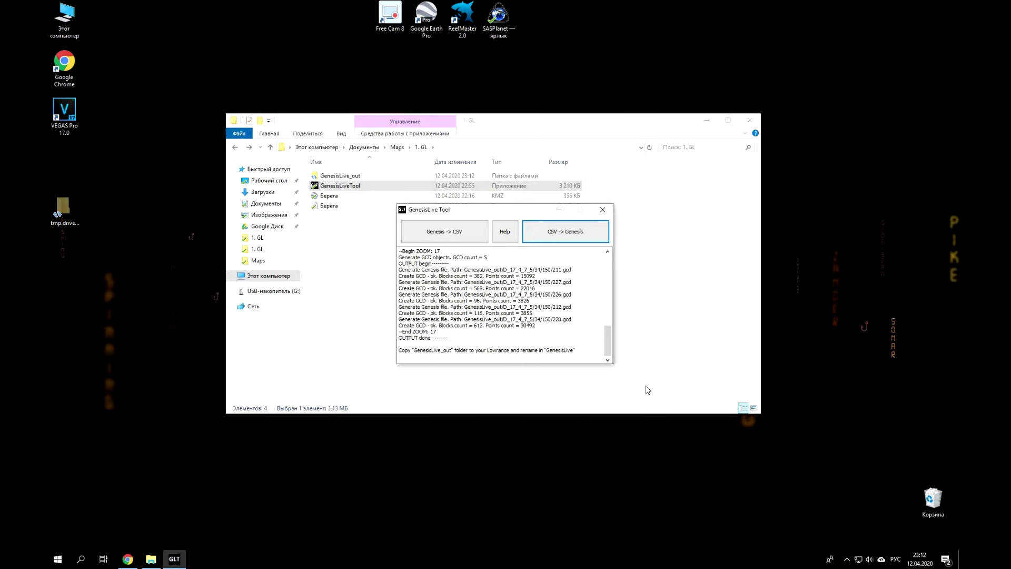
Rename the GenesisLive_out folder to GenesisLive and copy it.
left_click(602, 209)
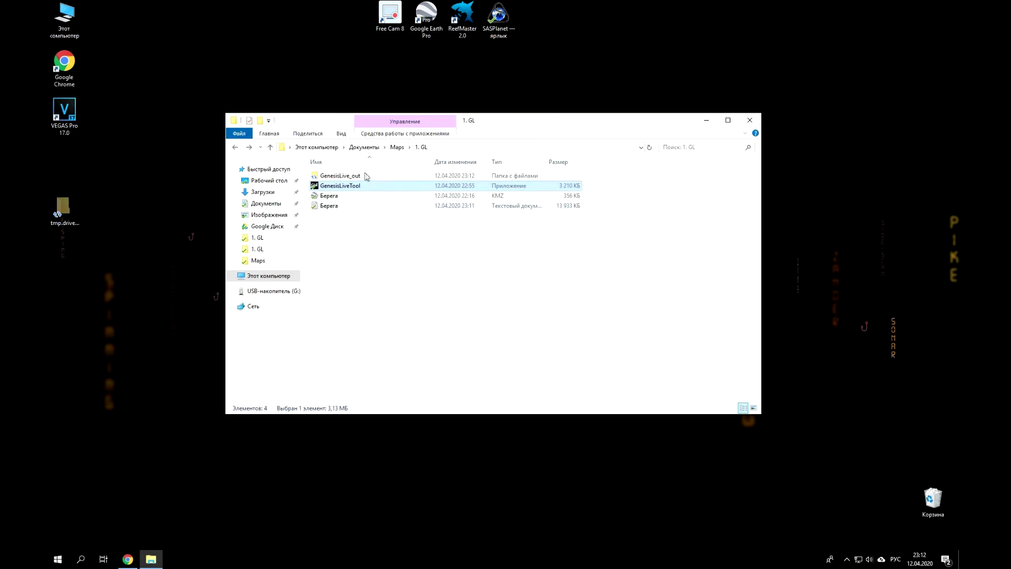
left_click(361, 177)
left_click(366, 179)
left_click(365, 176)
key("BackSpace")
key("BackSpace")
key("BackSpace")
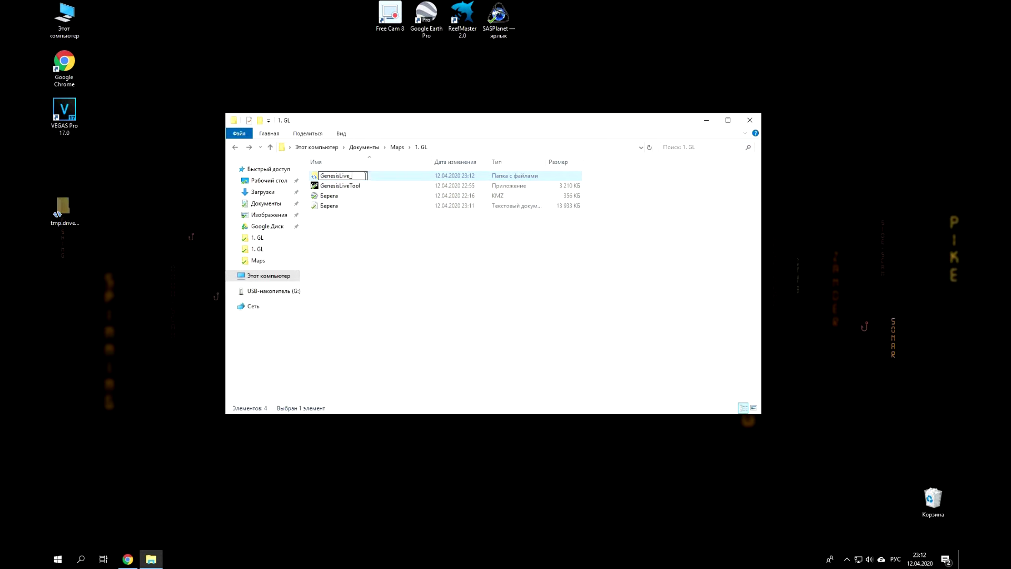
key("Return")
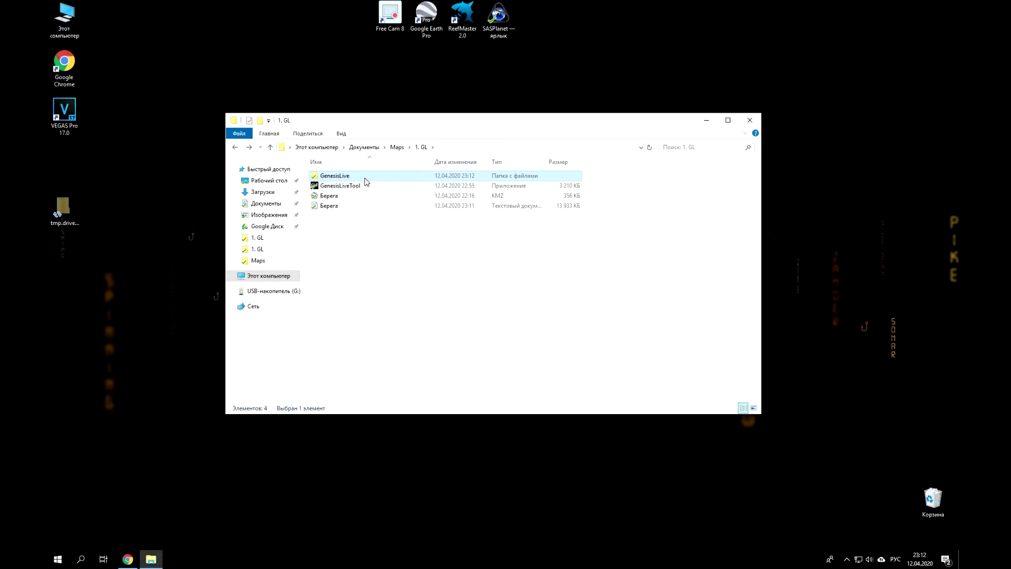
right_click(362, 175)
left_click(409, 361)
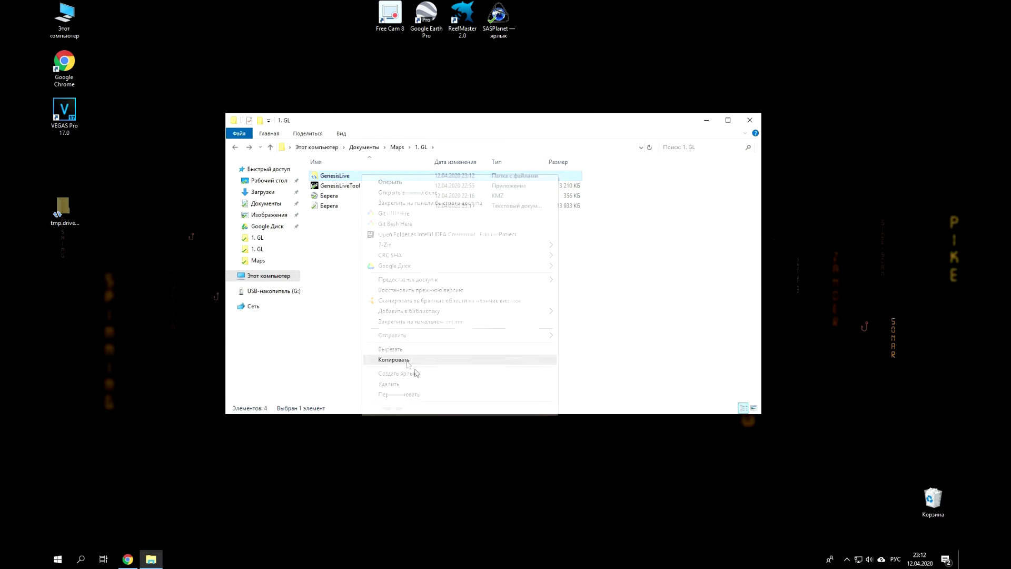
Delete the old GenesisLive folder on USB drive G: and paste the new one.
left_click(258, 291)
left_click(348, 187)
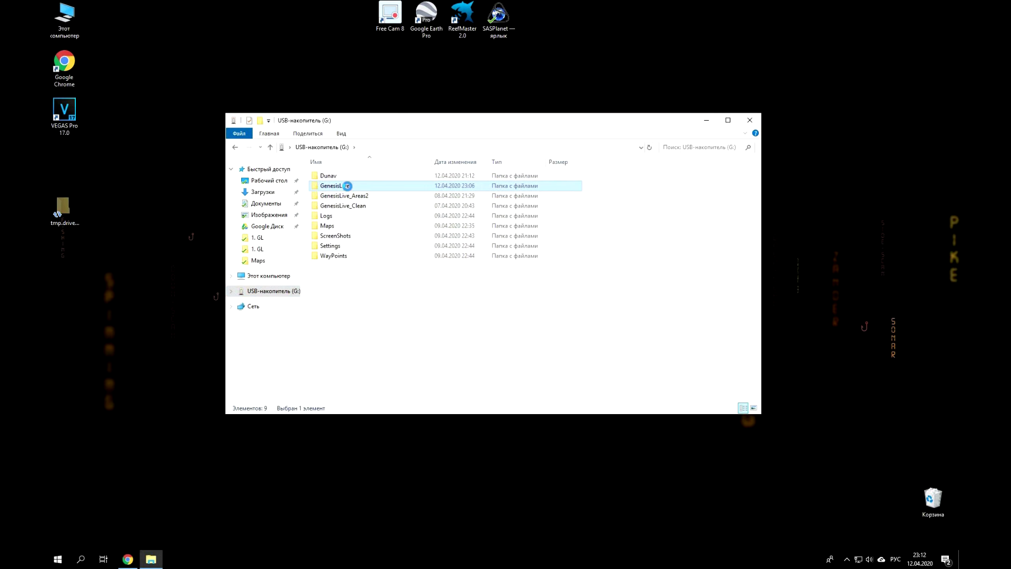
right_click(348, 186)
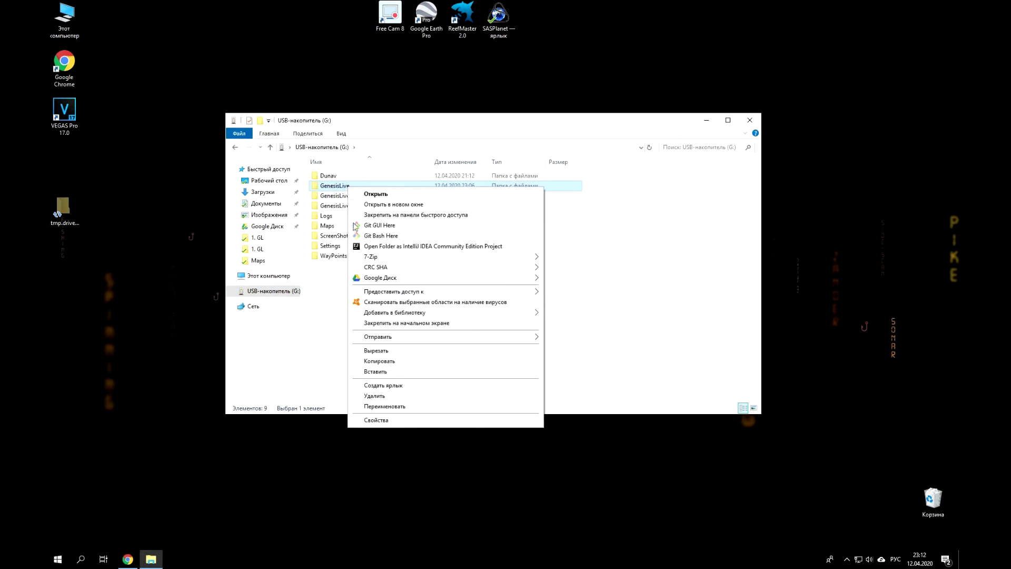
left_click(375, 396)
left_click(547, 329)
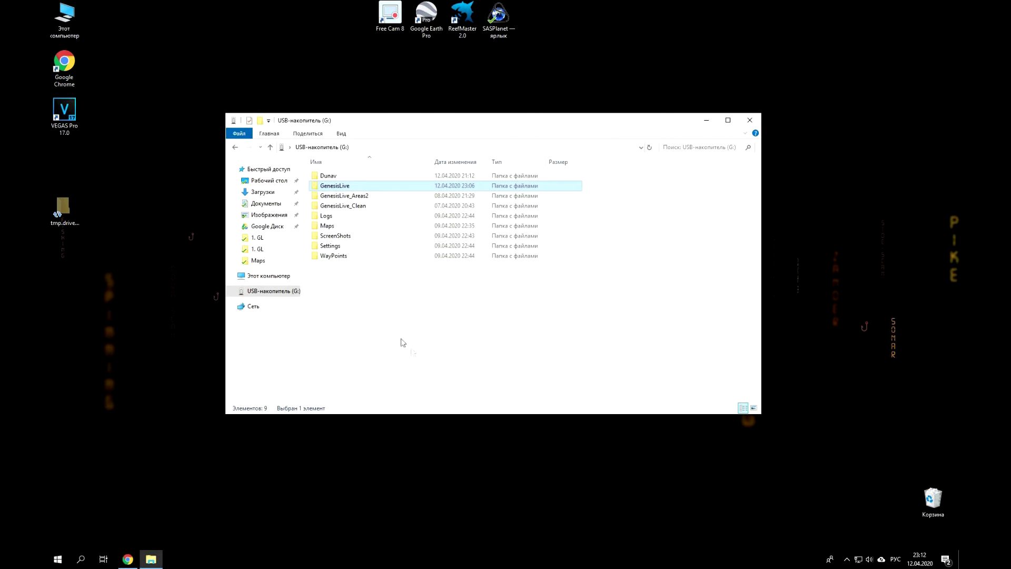
right_click(392, 310)
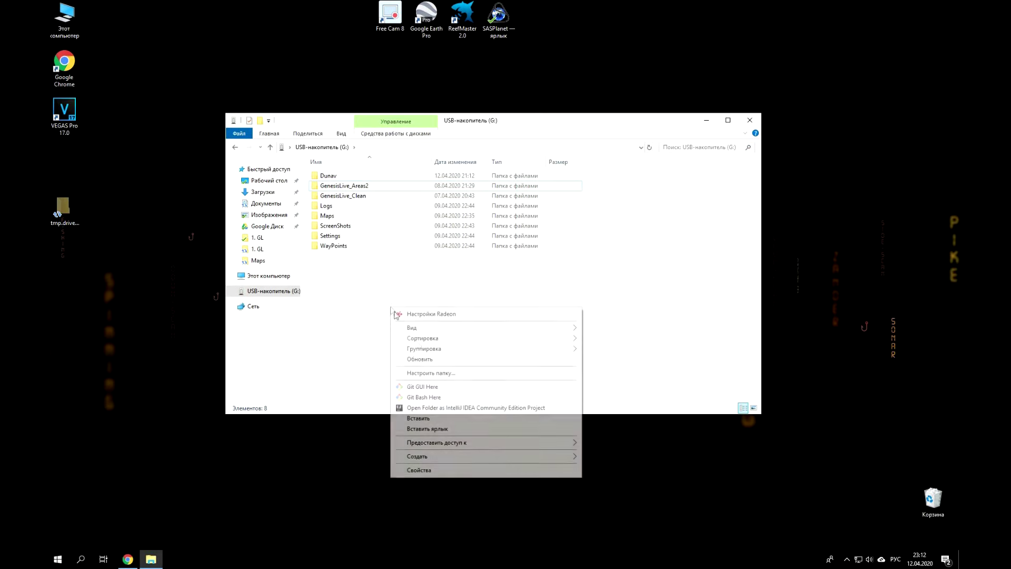
left_click(430, 417)
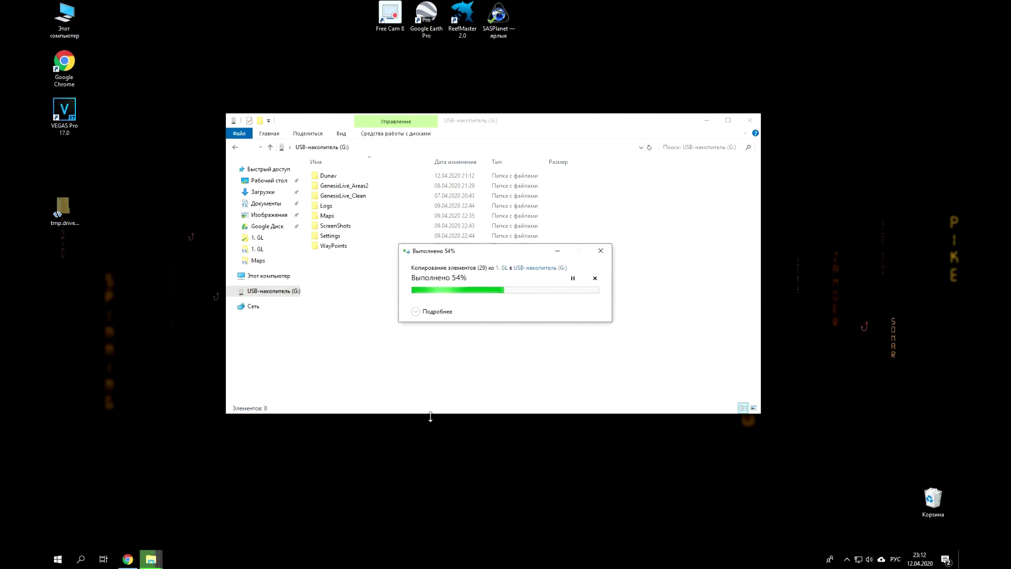